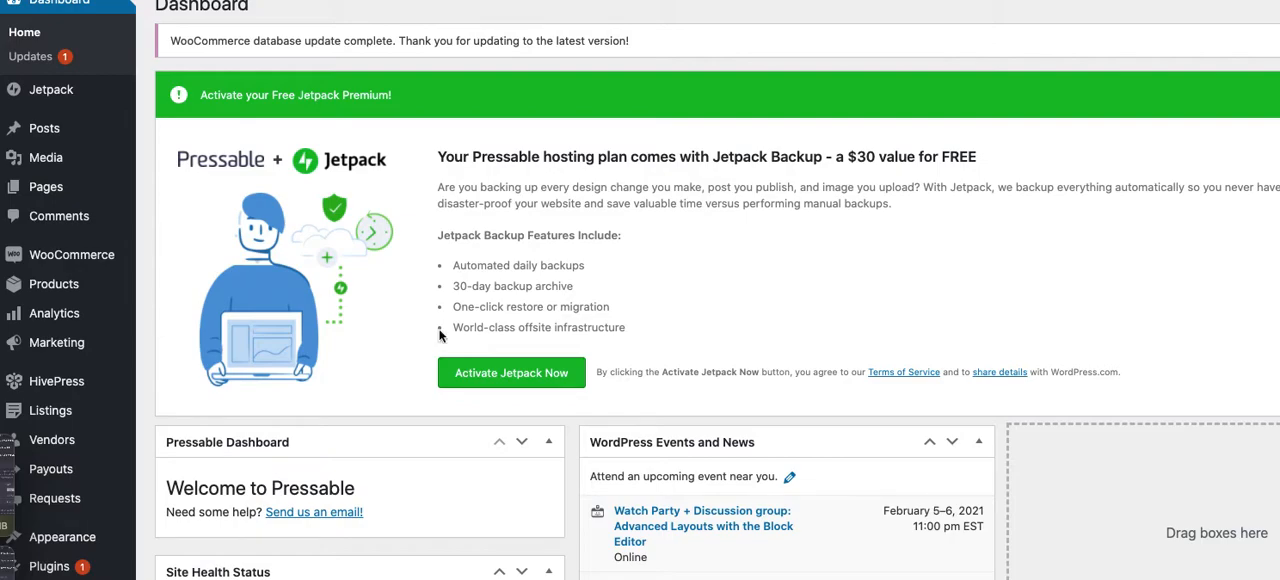
Open the HivePress extensions page and examine the available extensions, including their prices and which ones are active
mouse_move(112, 385)
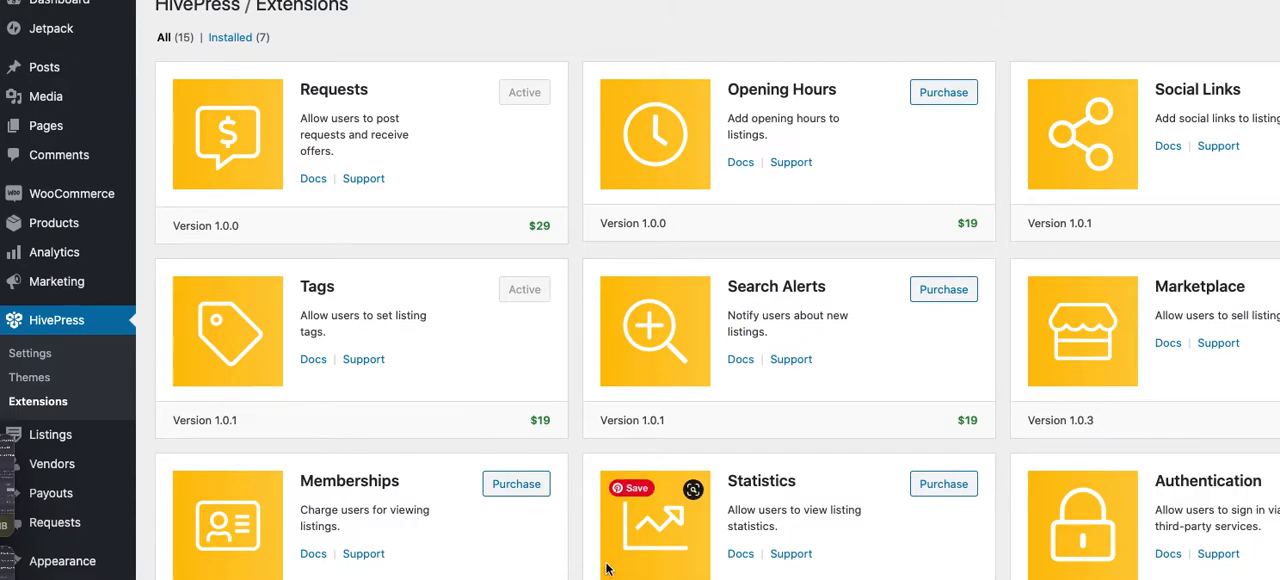
scroll(606, 569, "down", 2)
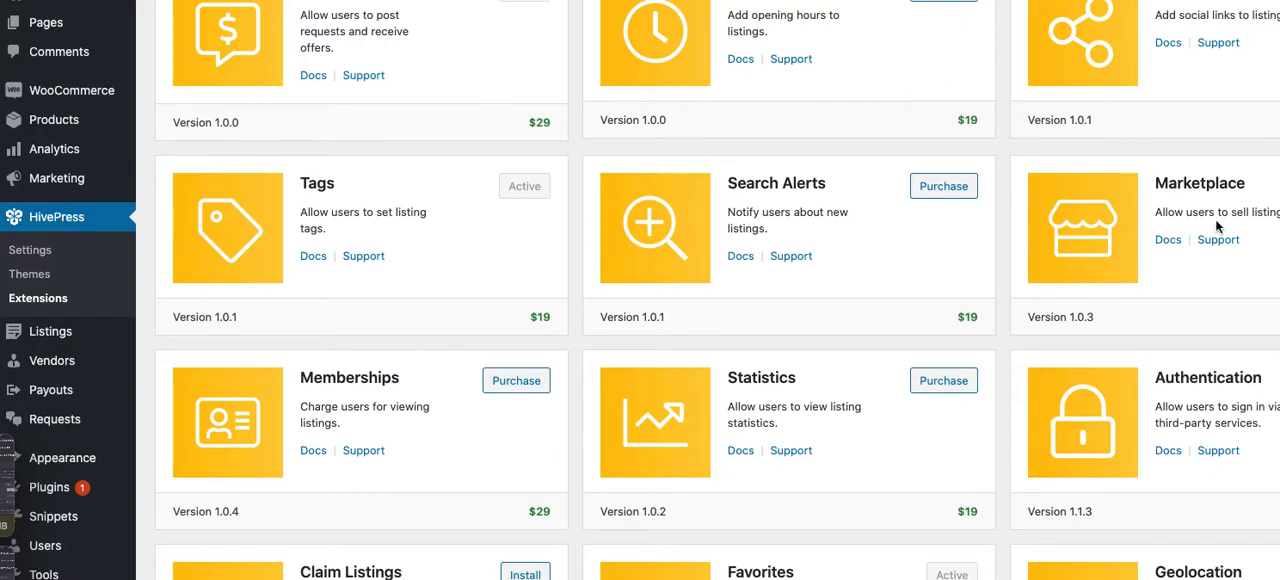
scroll(1216, 224, "down", 4)
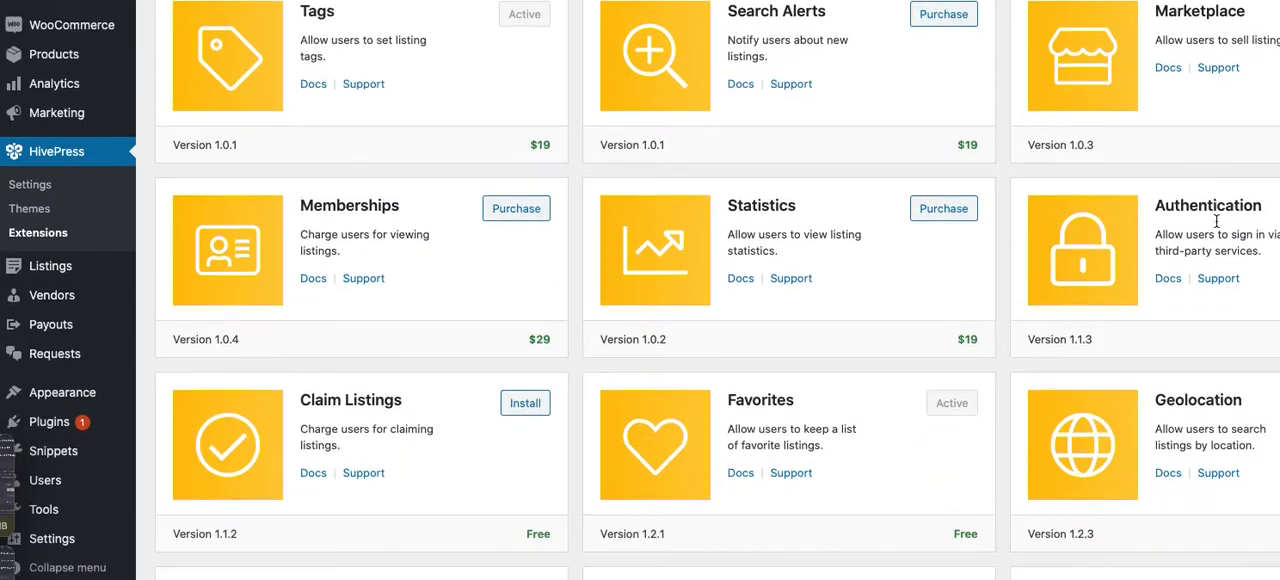
scroll(1215, 219, "down", 4)
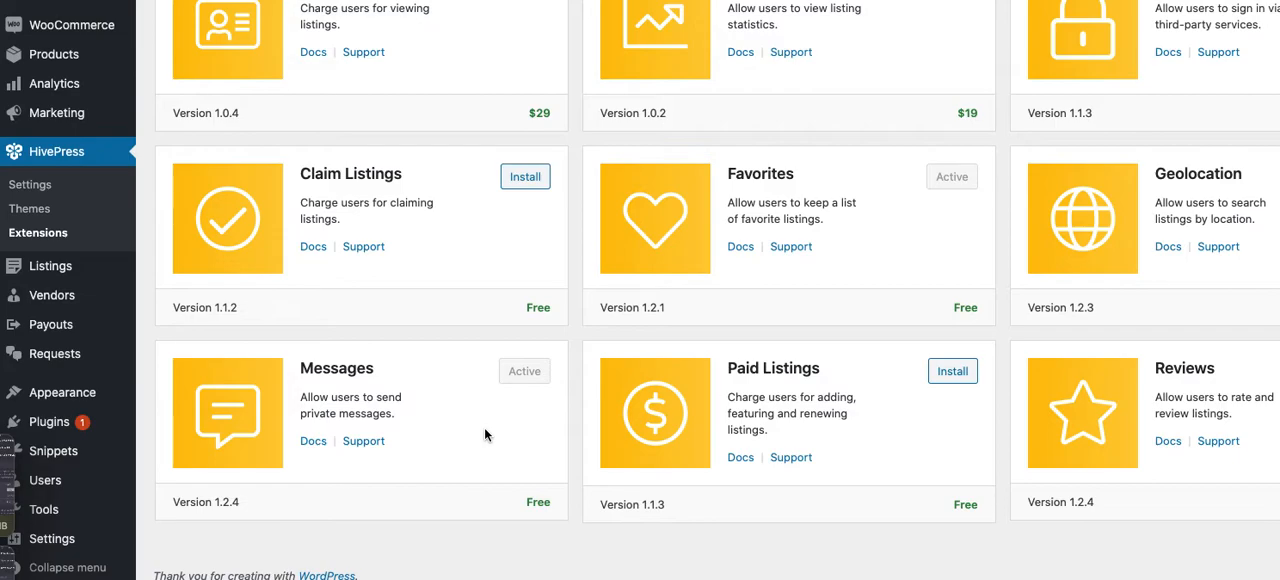
scroll(485, 434, "up", 4)
scroll(484, 434, "up", 7)
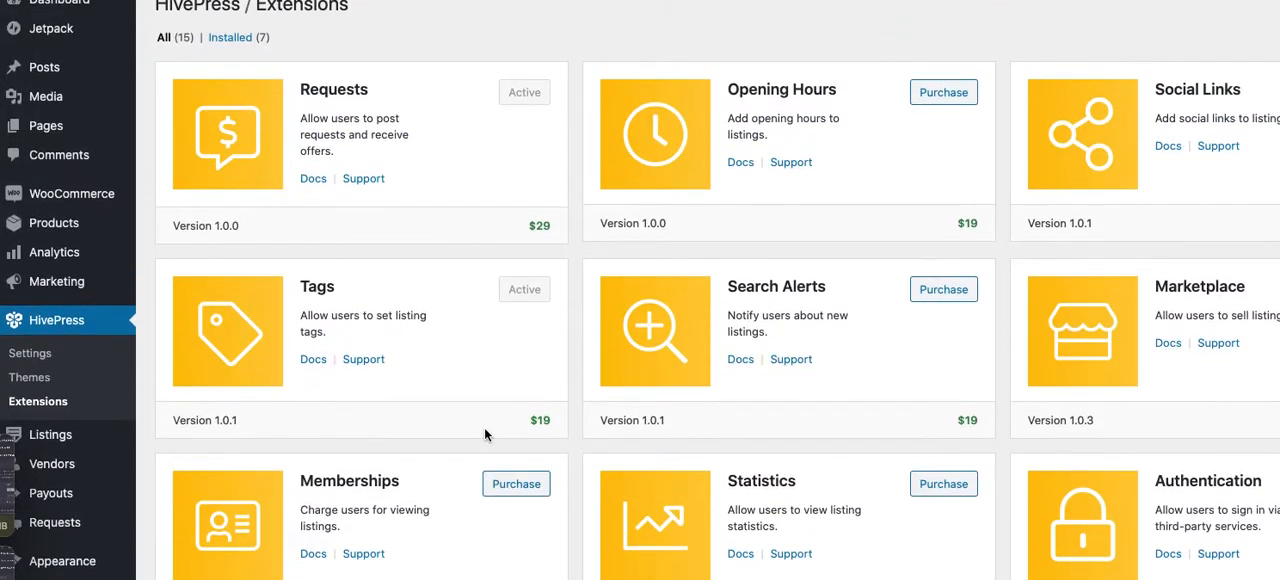
scroll(484, 434, "down", 4)
scroll(484, 434, "down", 1)
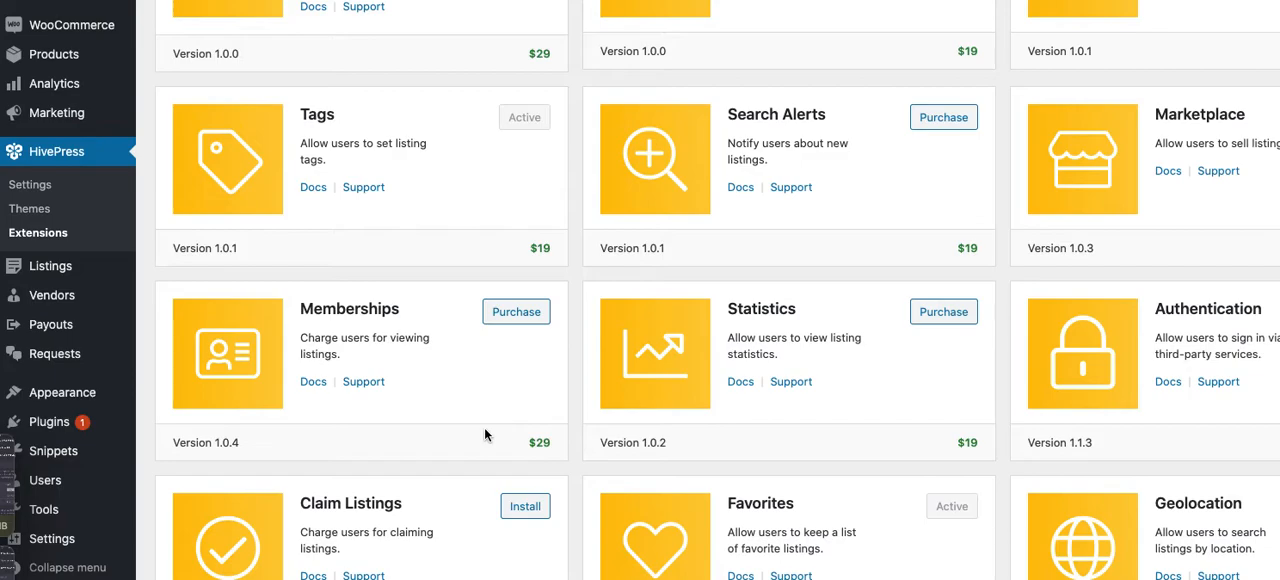
scroll(484, 434, "up", 5)
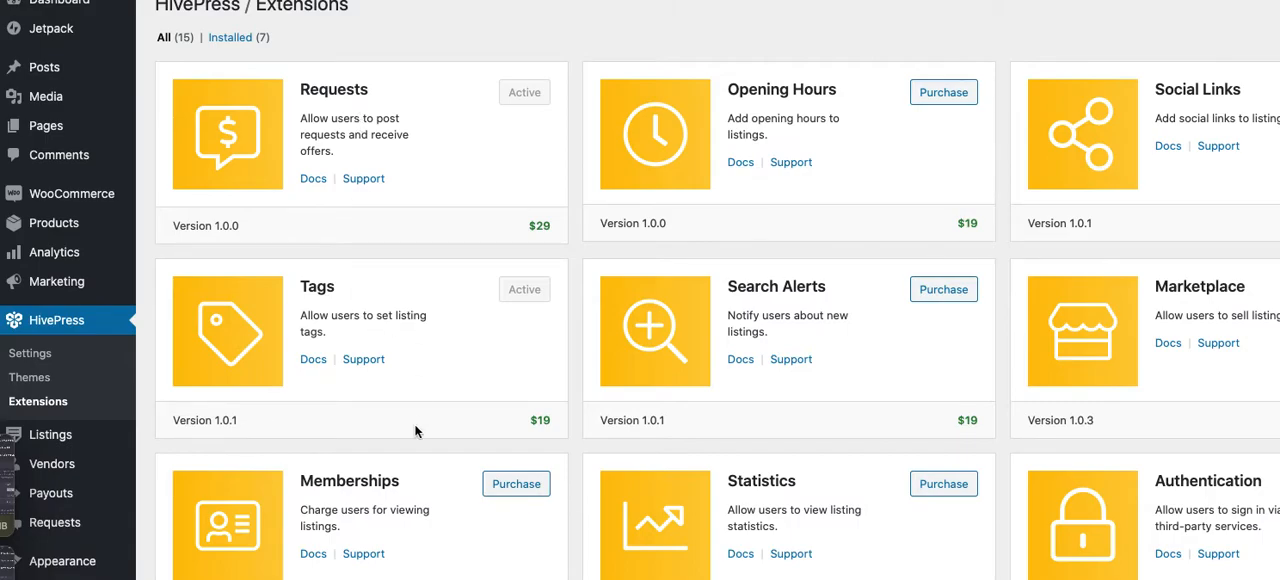
scroll(416, 431, "down", 2)
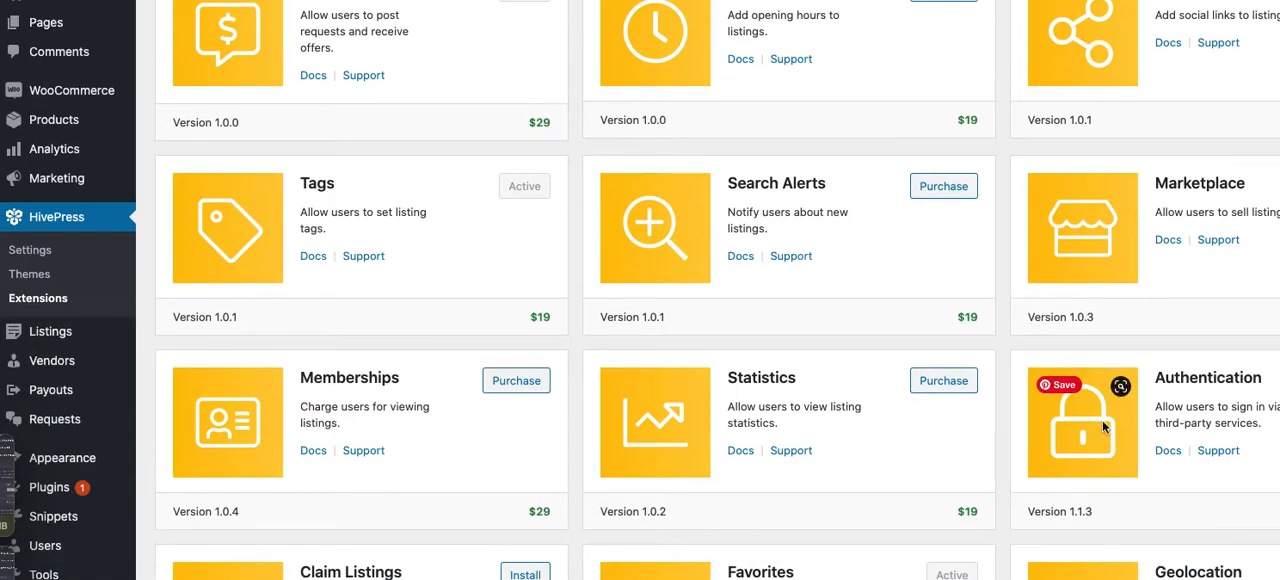
scroll(1102, 425, "up", 2)
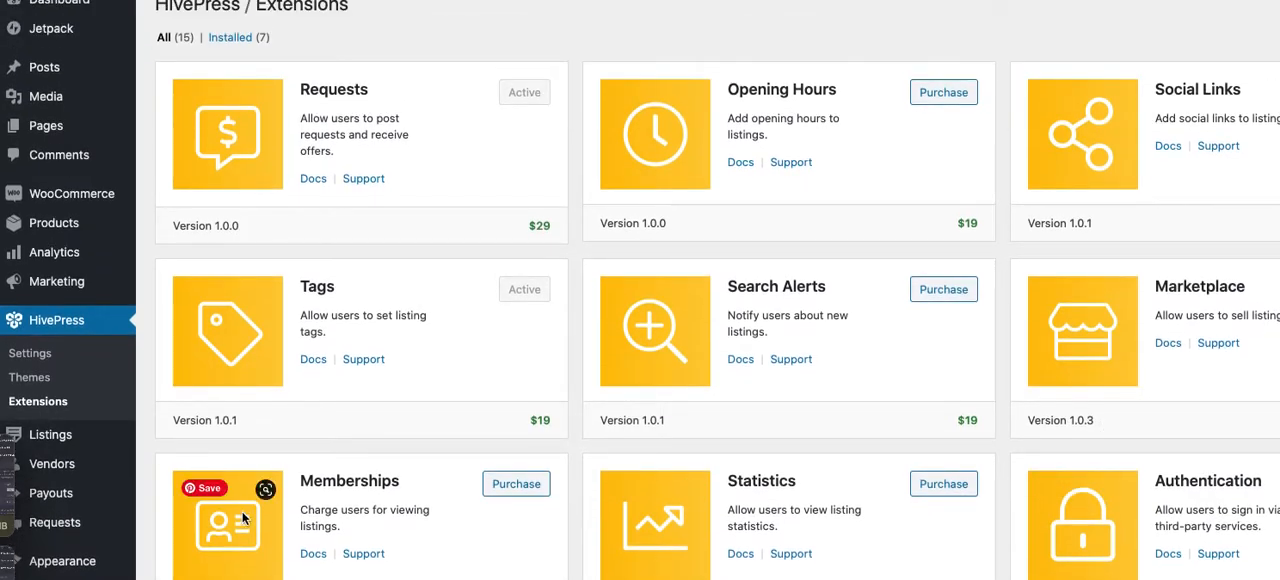
scroll(242, 511, "down", 3)
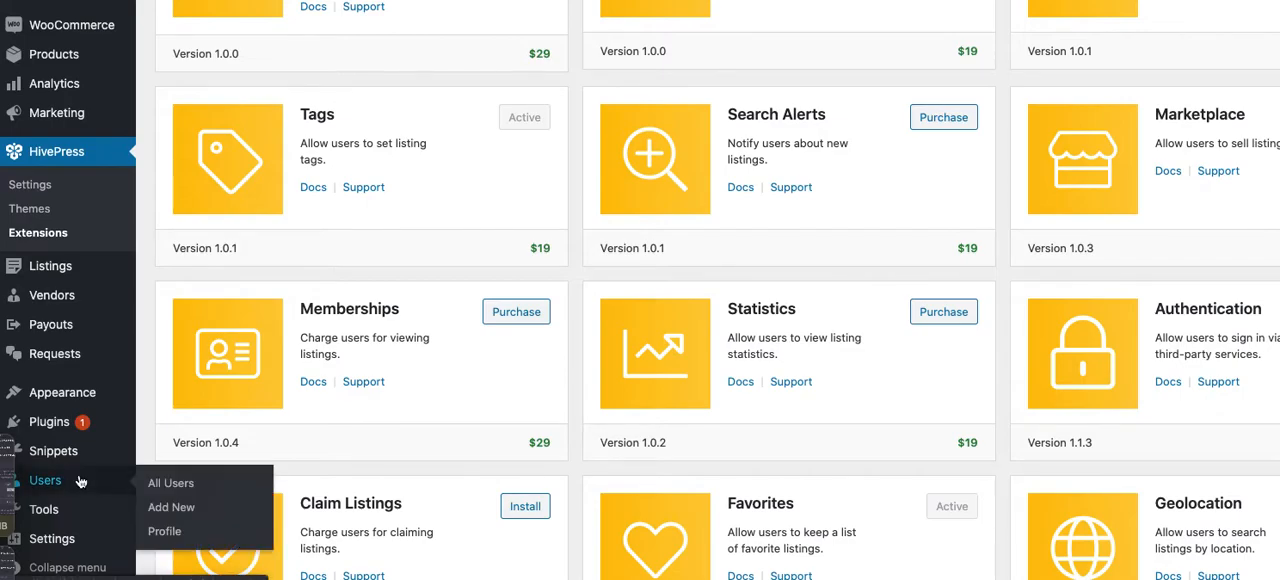
Open the list of custom attributes for vendors
mouse_move(106, 297)
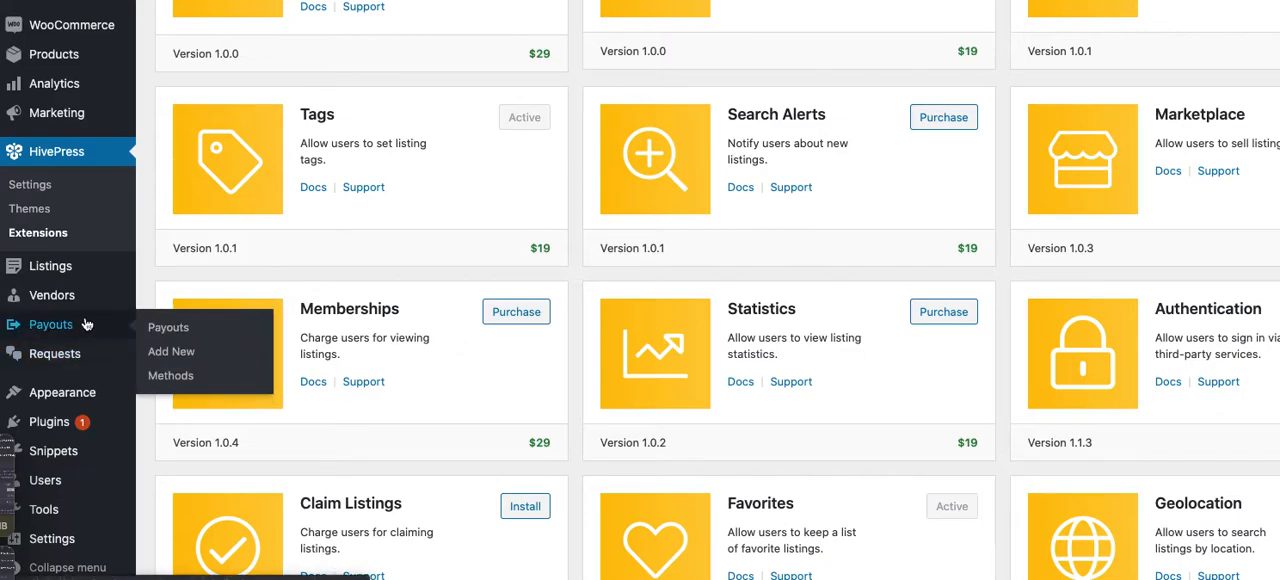
mouse_move(73, 302)
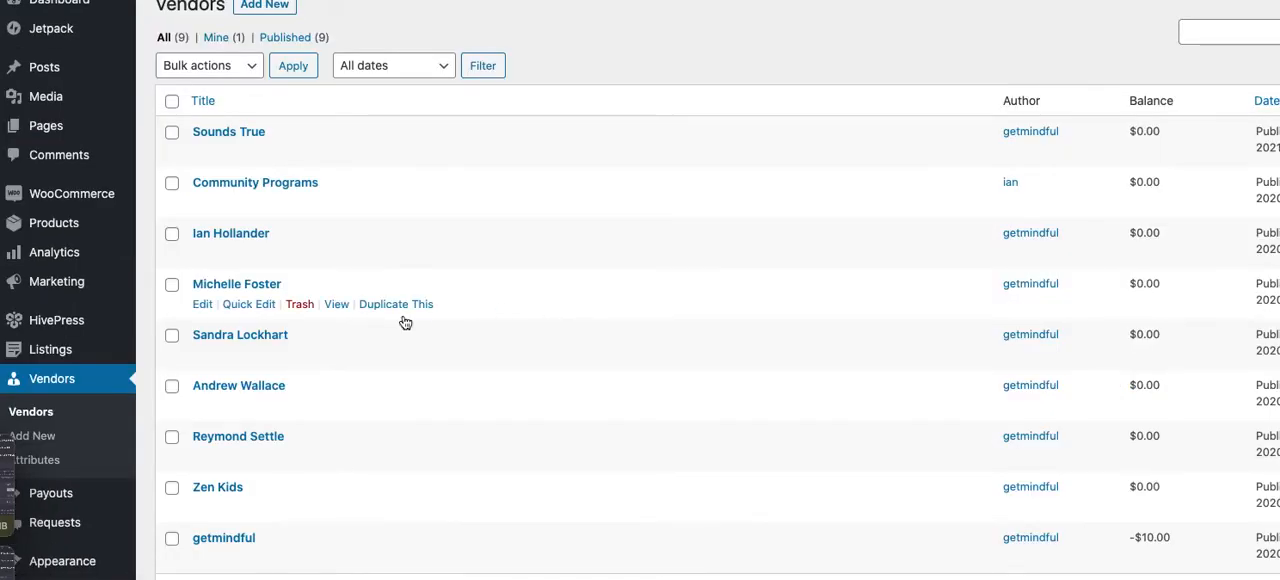
left_click(76, 461)
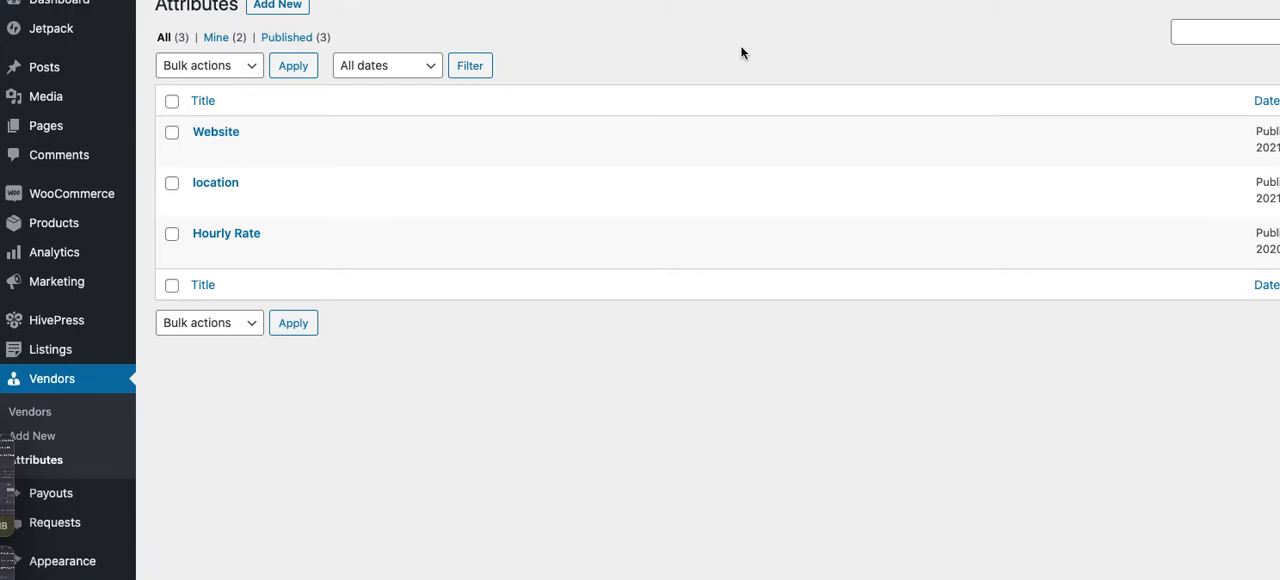
mouse_move(223, 154)
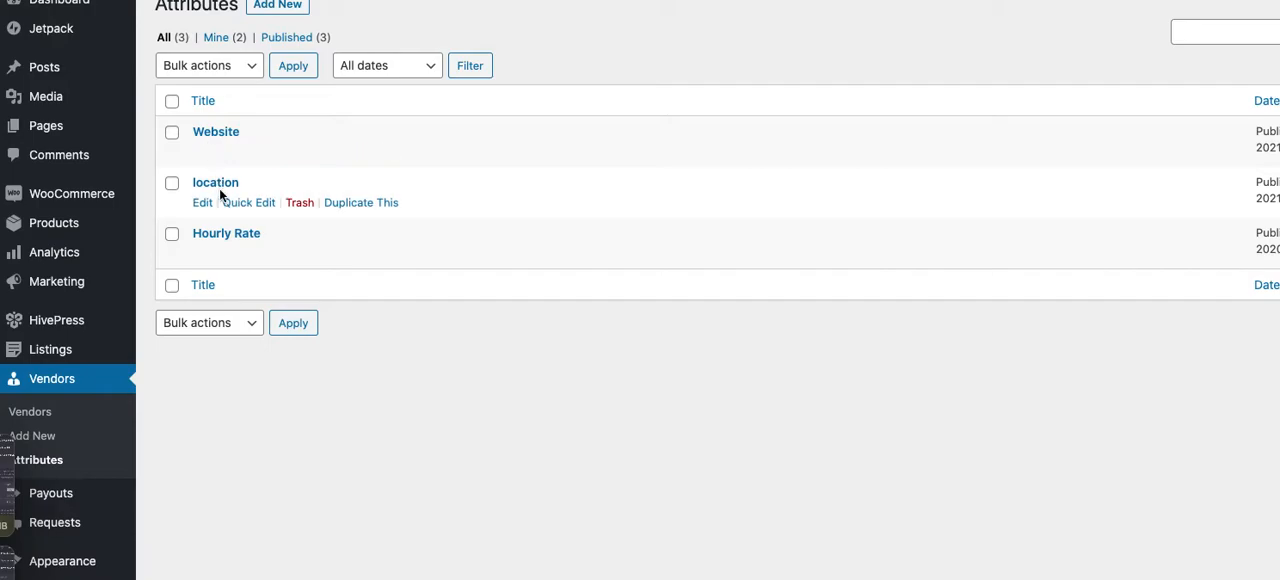
mouse_move(257, 254)
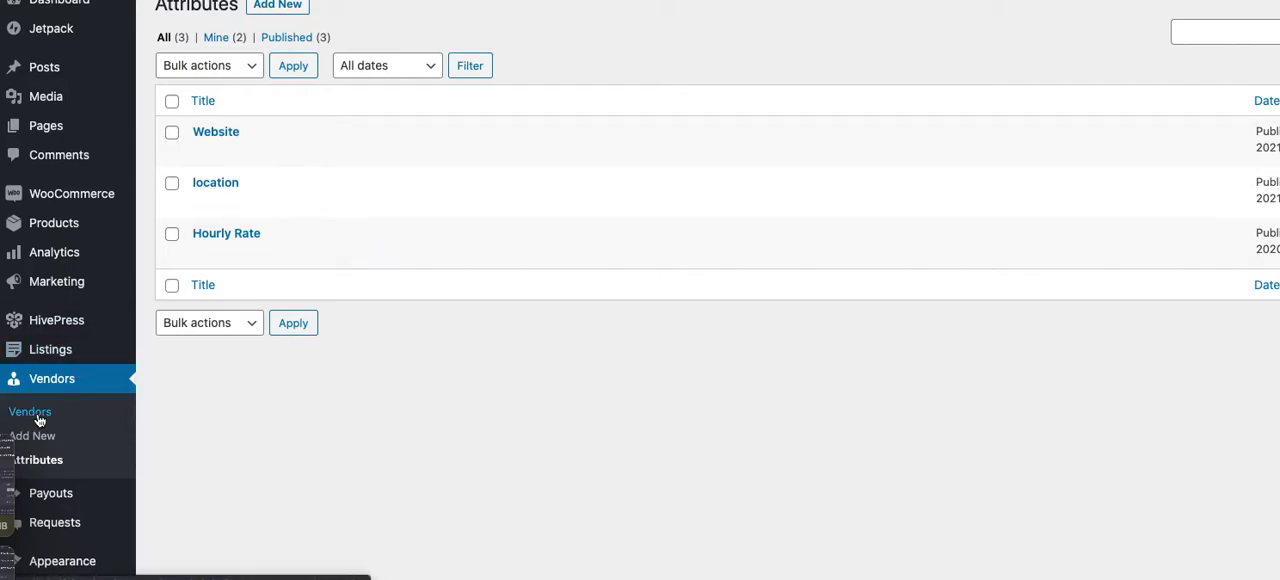
Open the vendors' Website attribute for editing
mouse_move(58, 351)
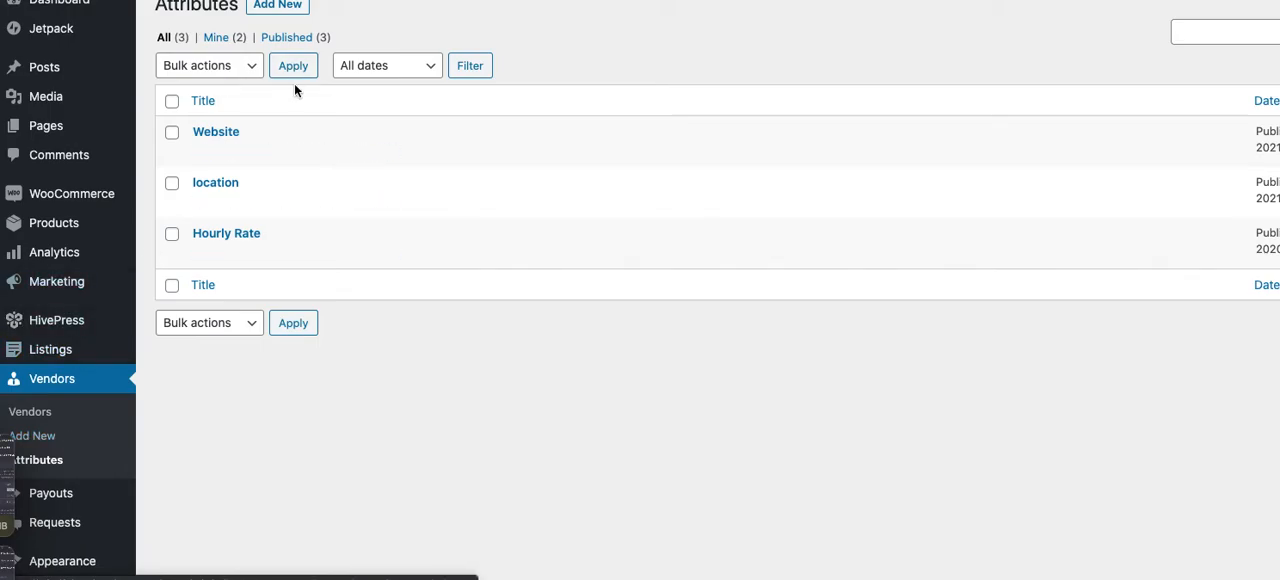
left_click(203, 152)
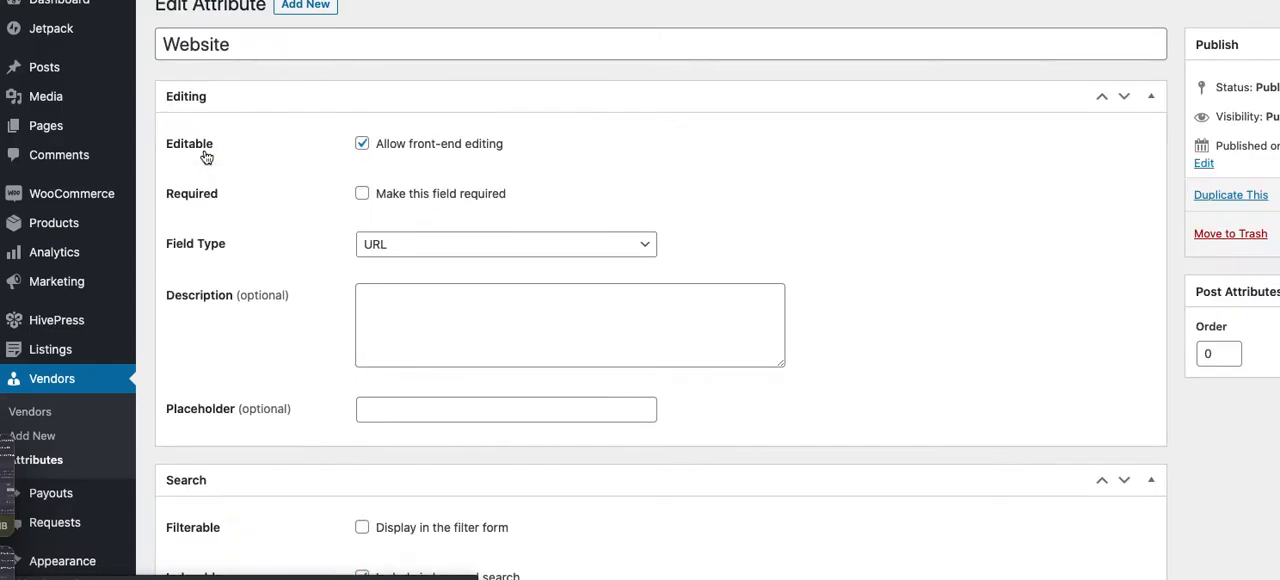
left_click(973, 157)
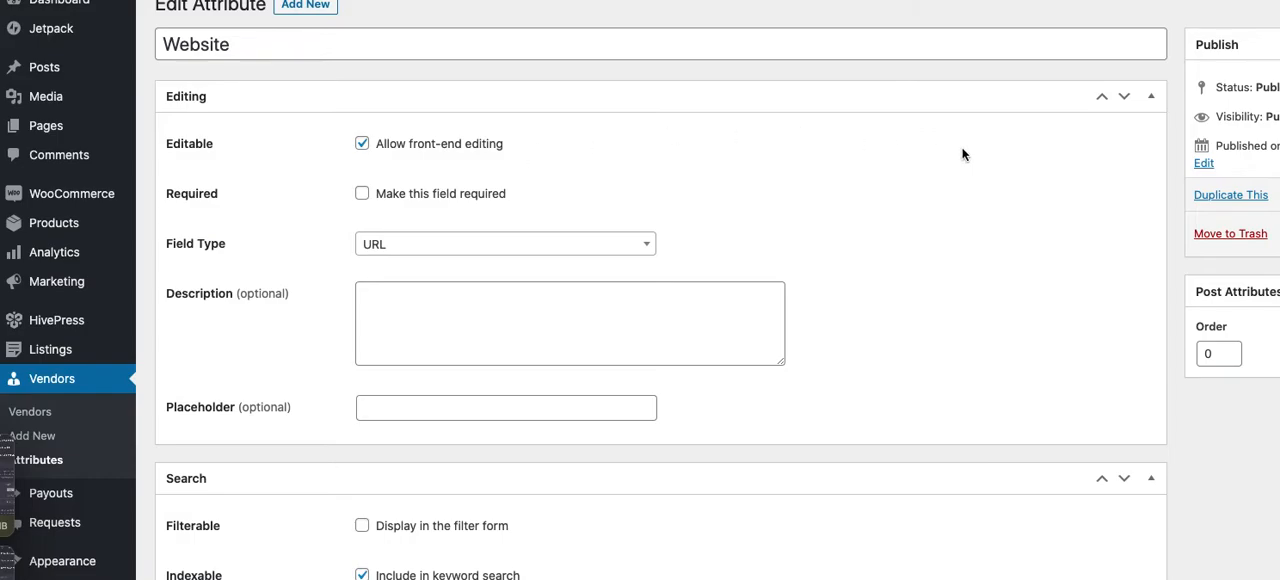
View the available field types for the Website attribute, leaving URL selected
left_click(498, 246)
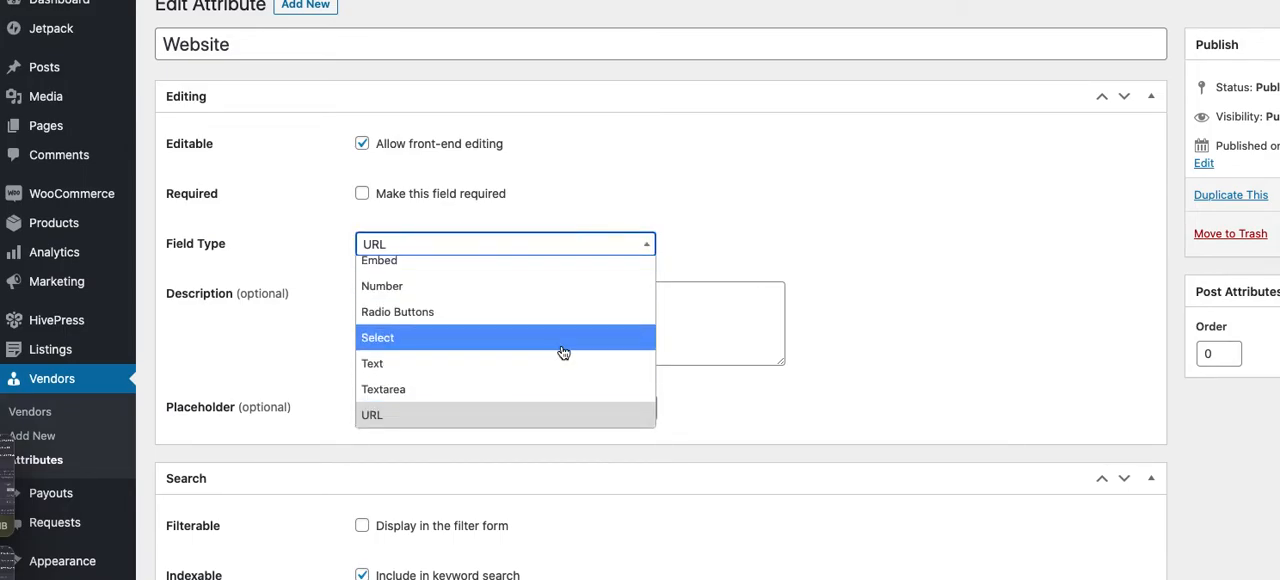
left_click(779, 248)
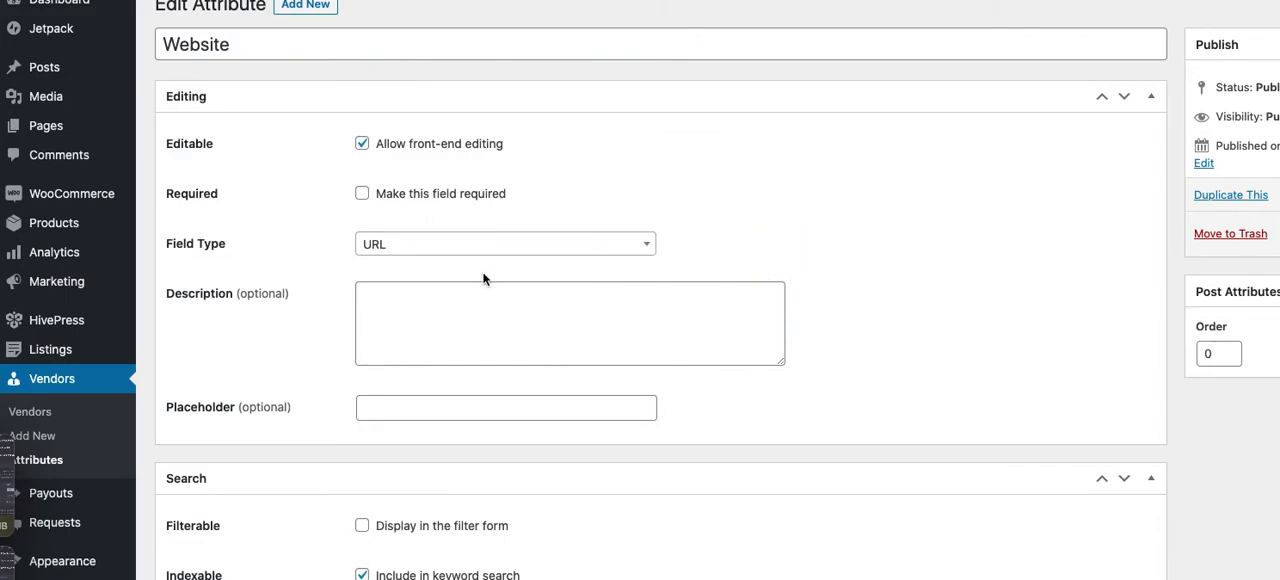
left_click(914, 223)
Examine the editing, search and display settings of the Website attribute
scroll(913, 226, "down", 1)
scroll(913, 226, "down", 2)
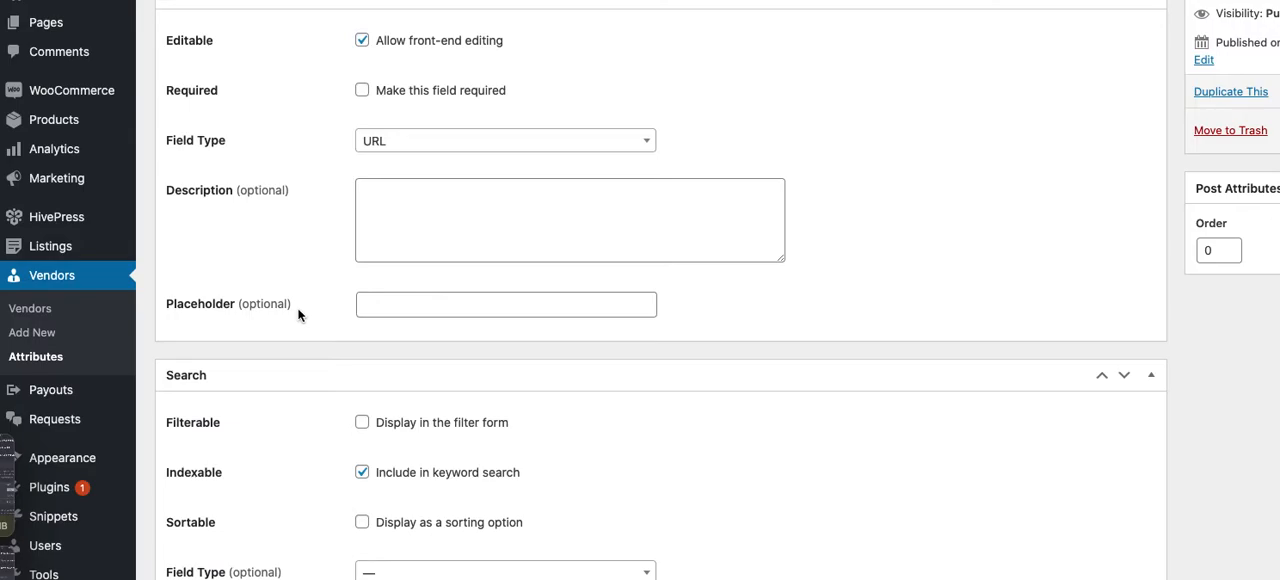
scroll(990, 280, "down", 5)
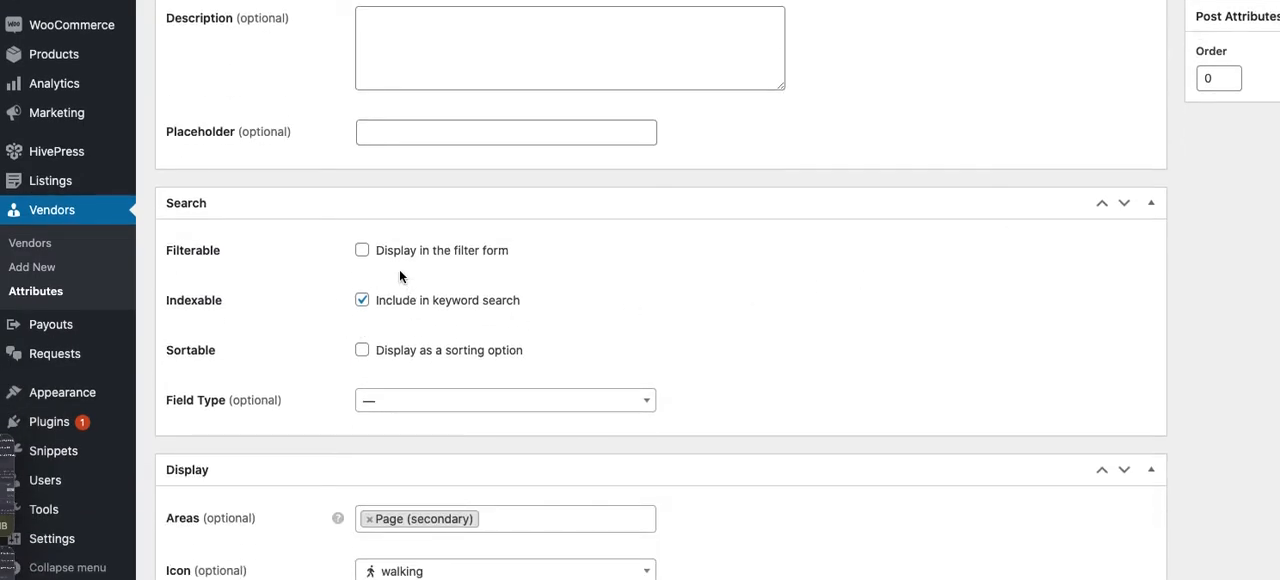
scroll(399, 269, "up", 8)
scroll(399, 270, "down", 9)
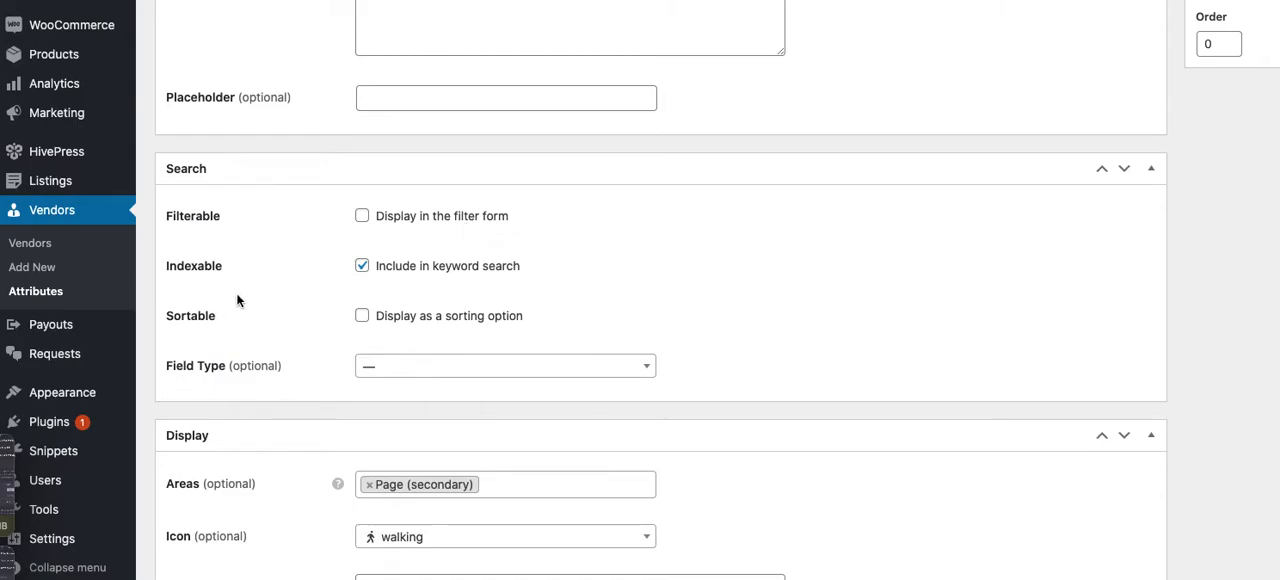
scroll(236, 293, "up", 4)
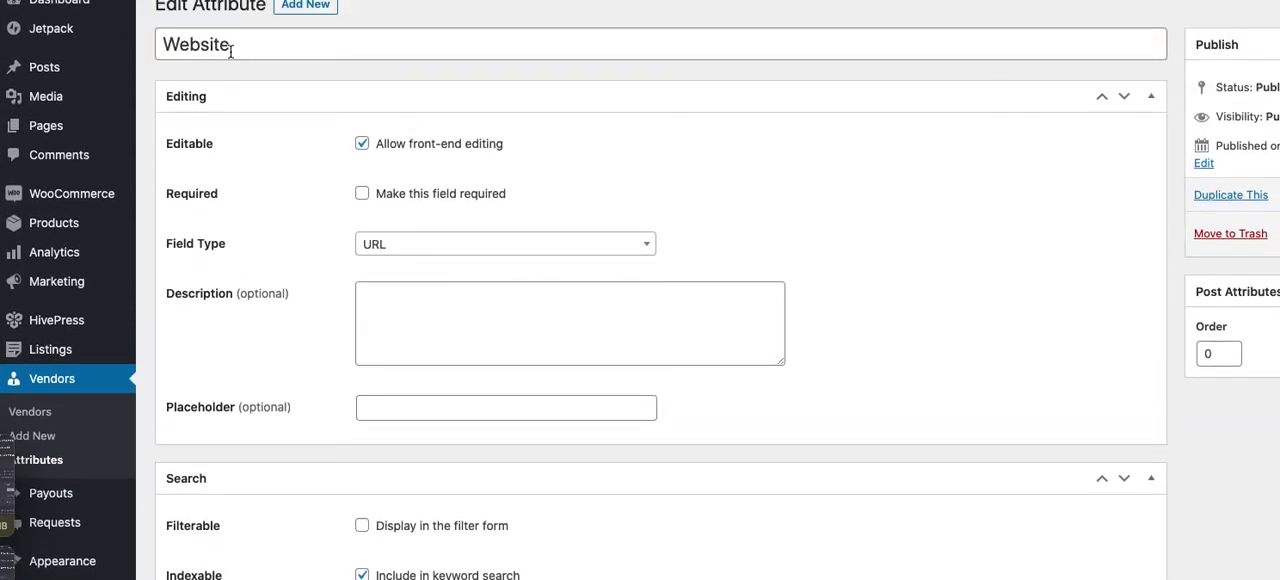
scroll(230, 50, "down", 1)
scroll(231, 52, "down", 5)
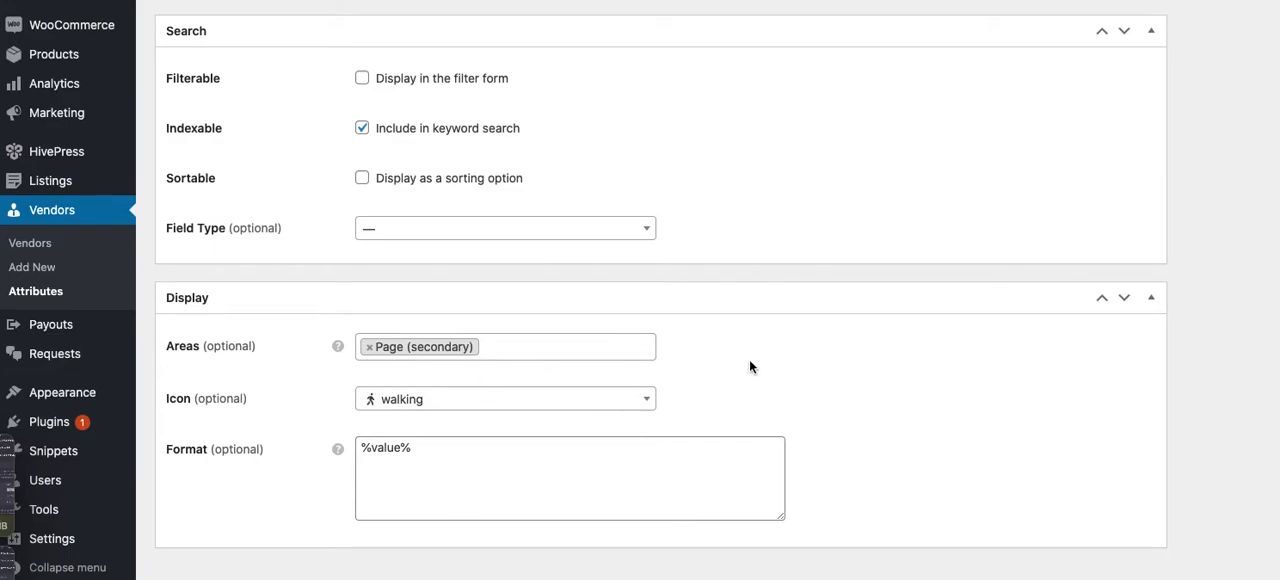
Remove Page (secondary) from the Website attribute's display areas and add it back
left_click(545, 354)
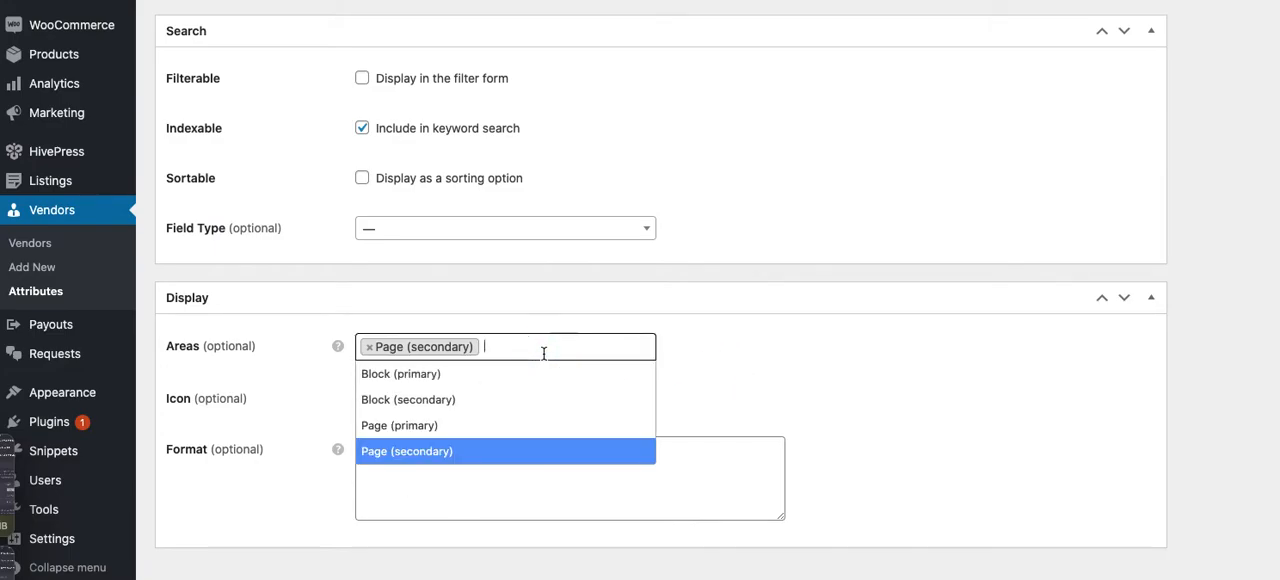
left_click(519, 446)
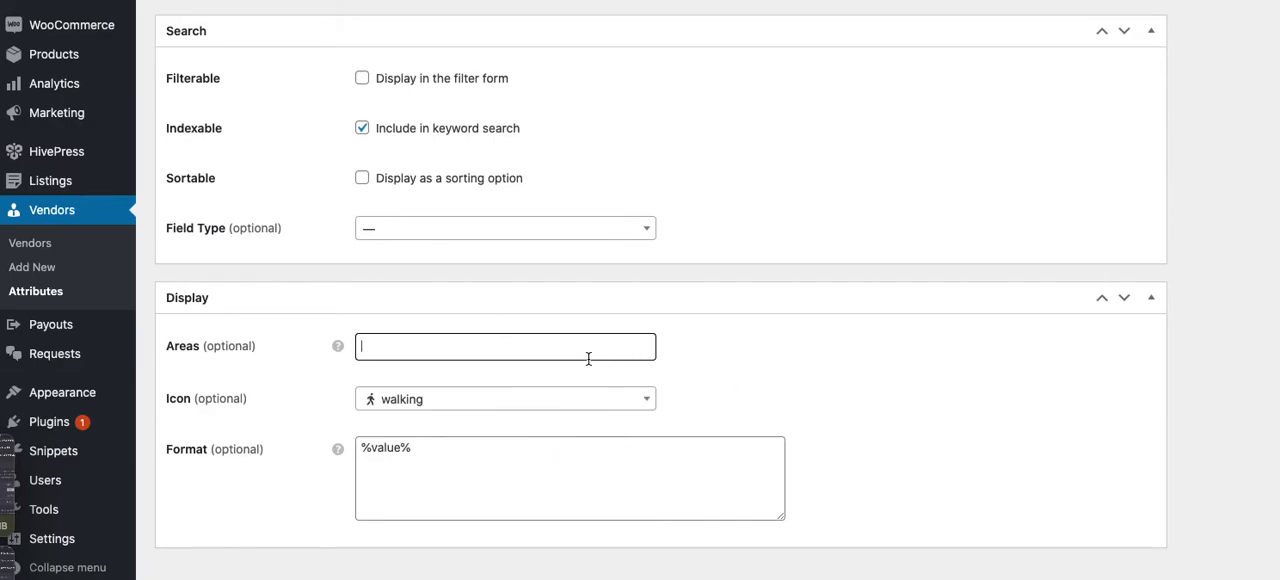
left_click(564, 354)
left_click(531, 449)
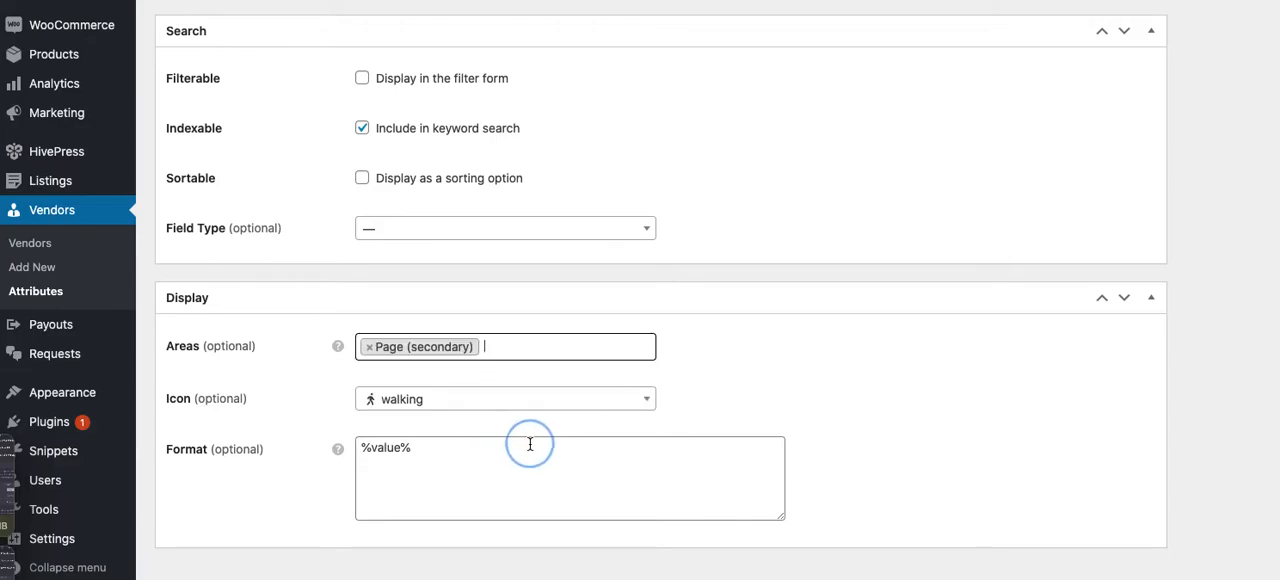
left_click(796, 338)
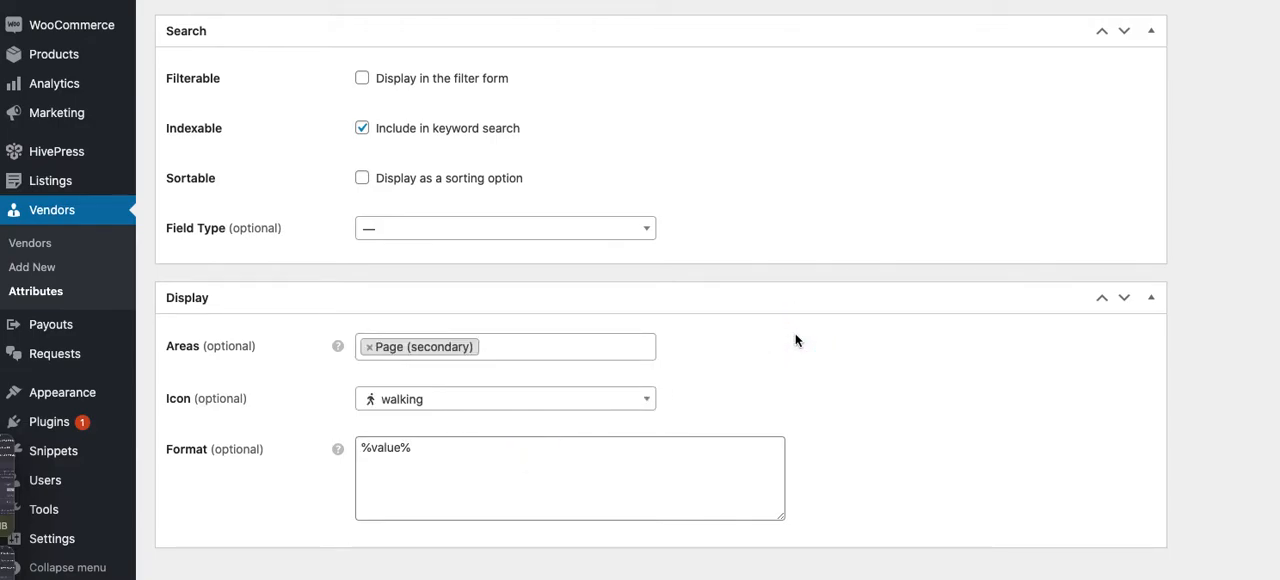
Review the Website attribute's settings once more, from the display format back up to the field type and publishing options
scroll(796, 336, "down", 1)
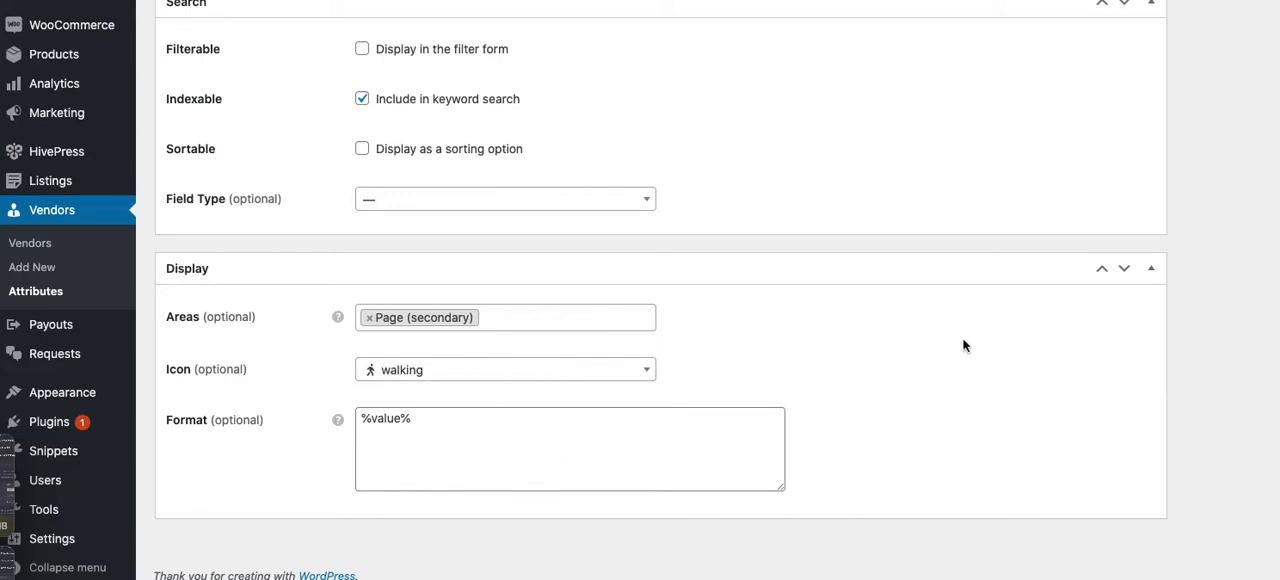
scroll(963, 345, "up", 6)
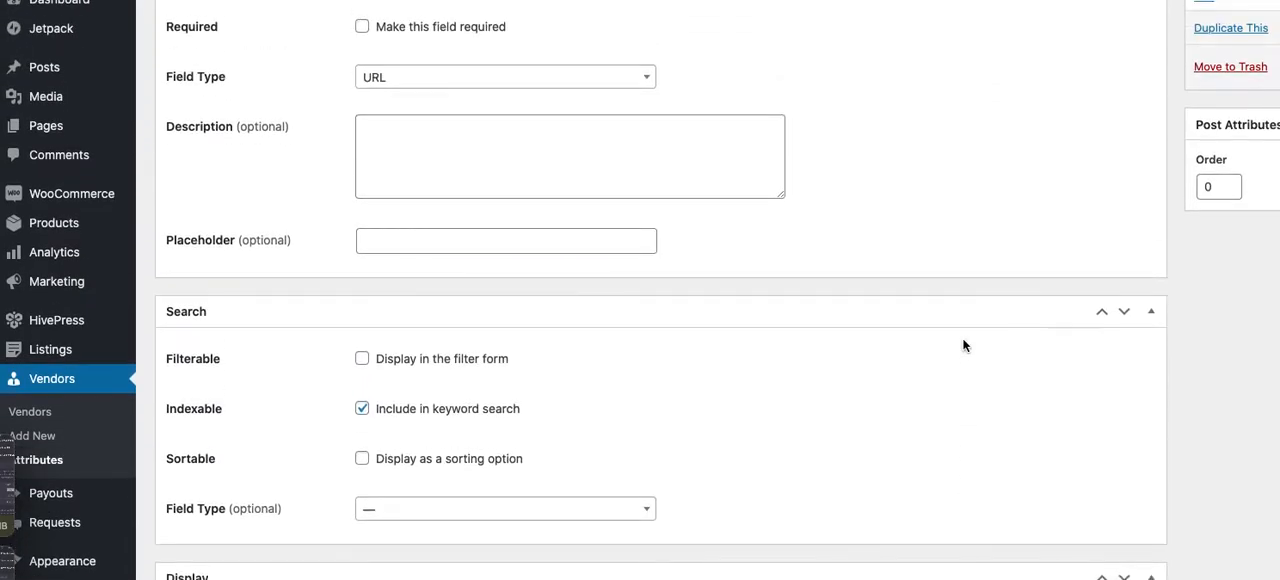
scroll(963, 345, "up", 3)
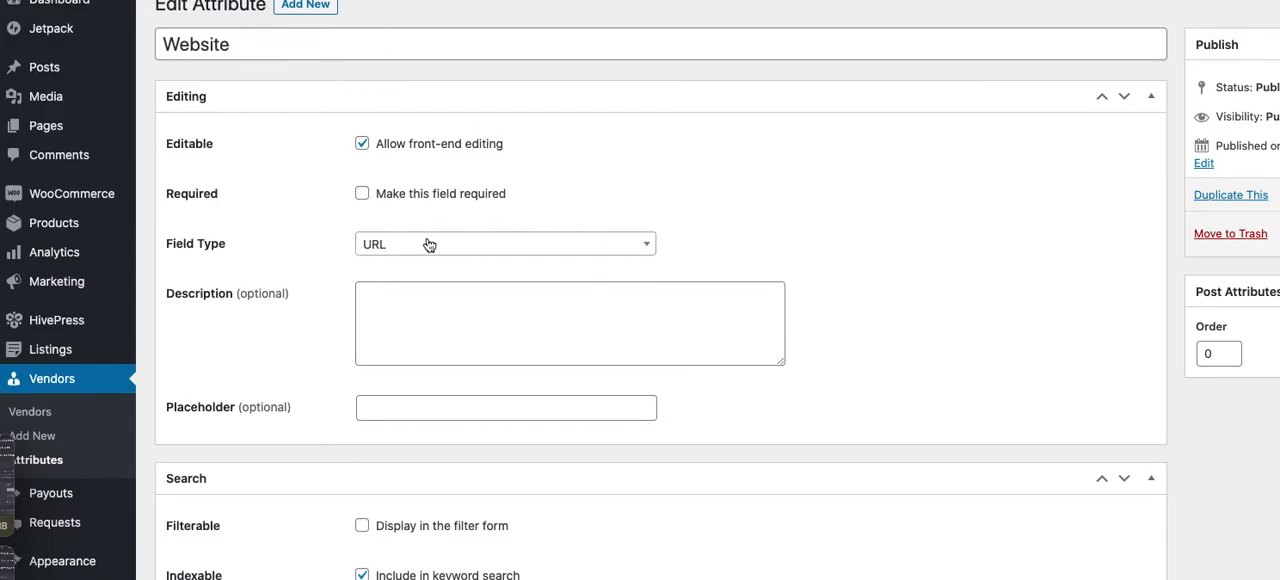
left_click(885, 202)
scroll(885, 202, "down", 5)
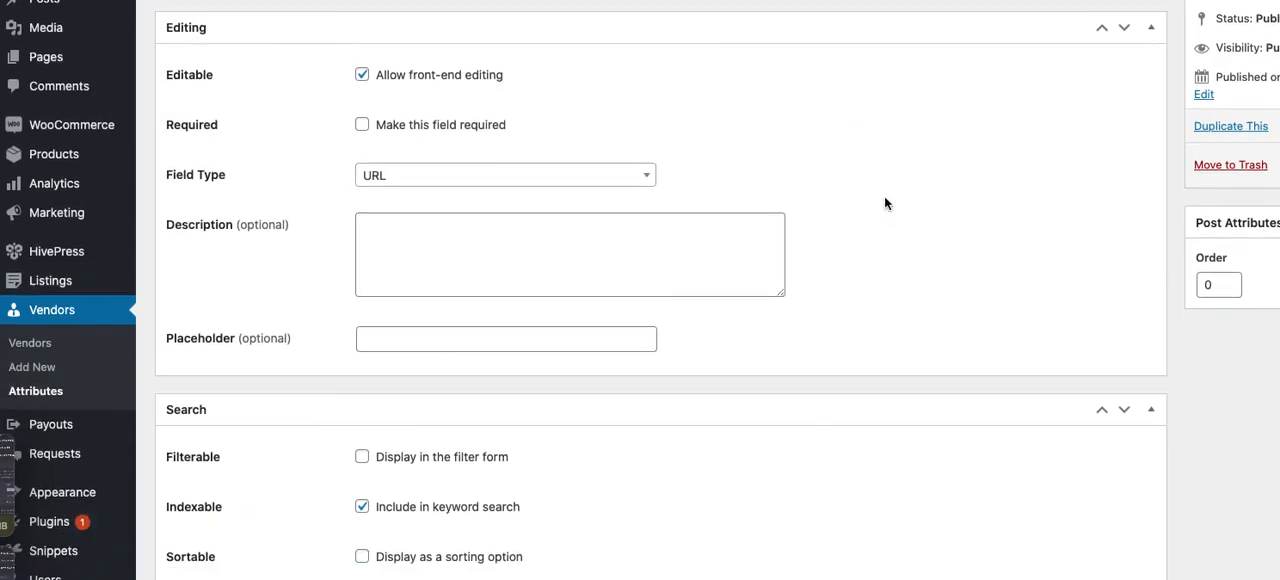
scroll(884, 203, "up", 4)
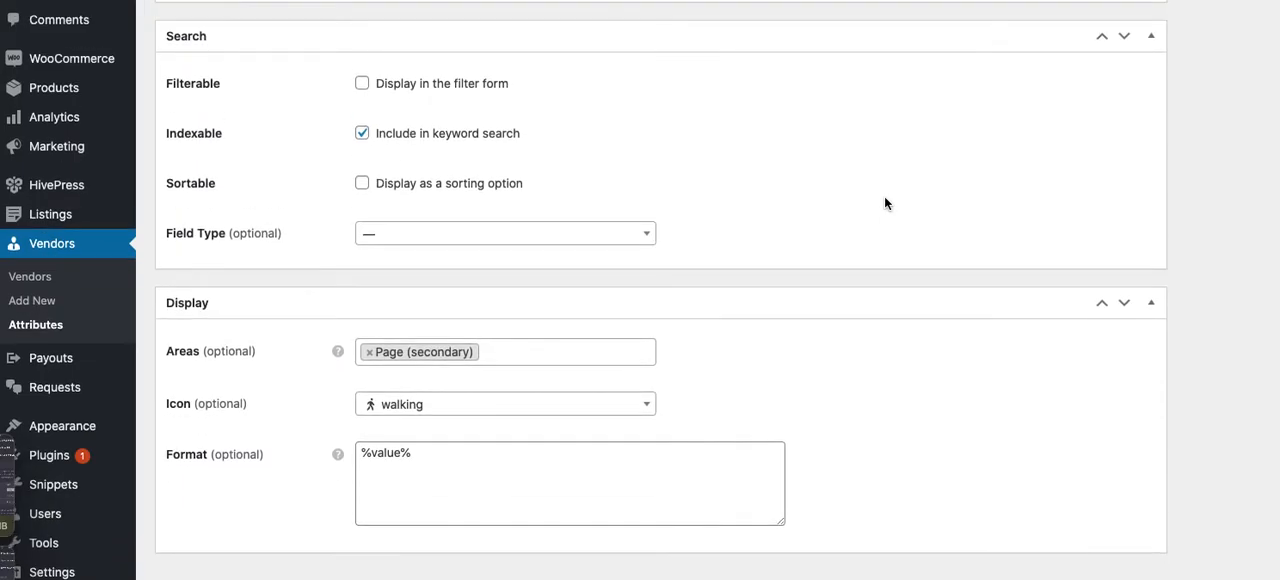
scroll(884, 203, "up", 2)
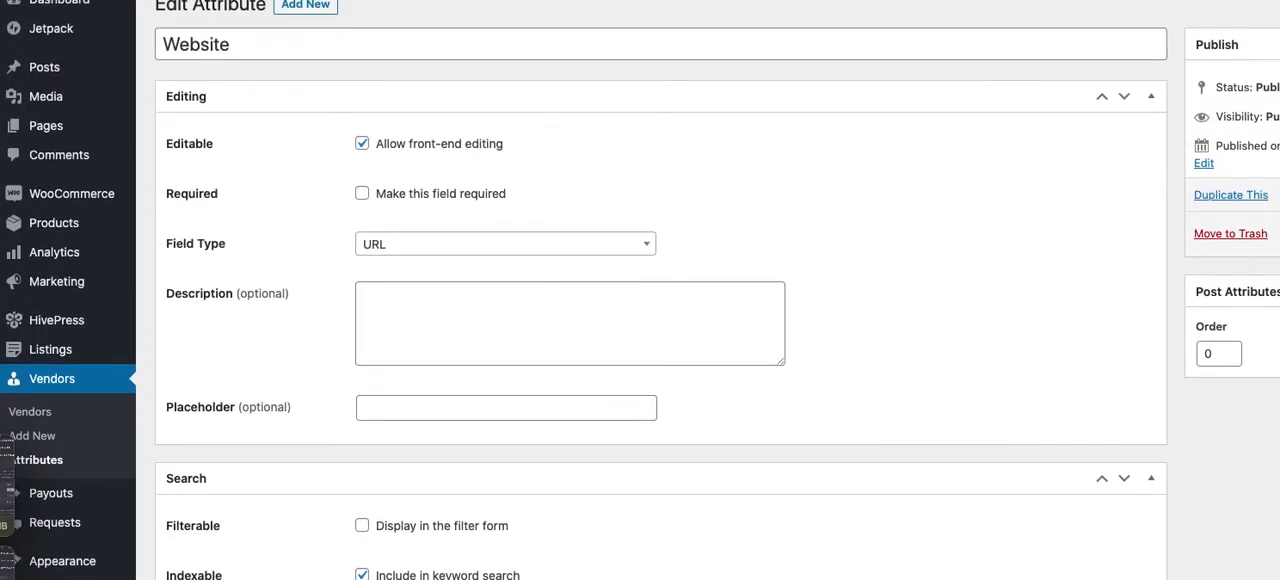
Save the Website attribute and open the profile of the vendor behind the In Love the World (Free Ebook) listing on the marketplace
left_click(1279, 235)
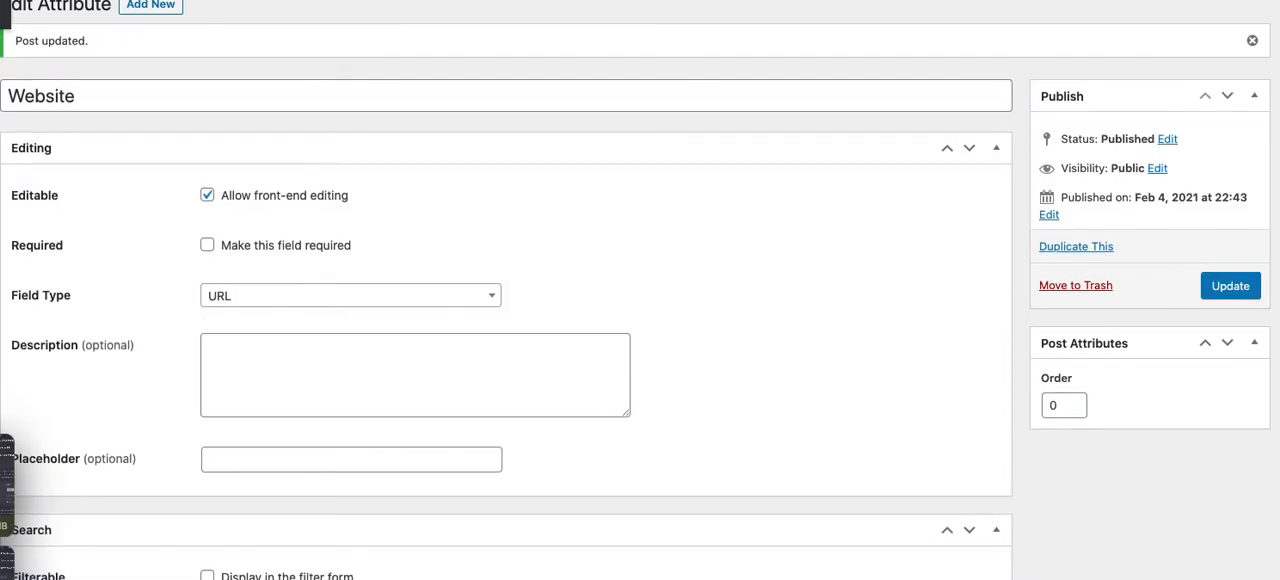
key("ctrl+Tab")
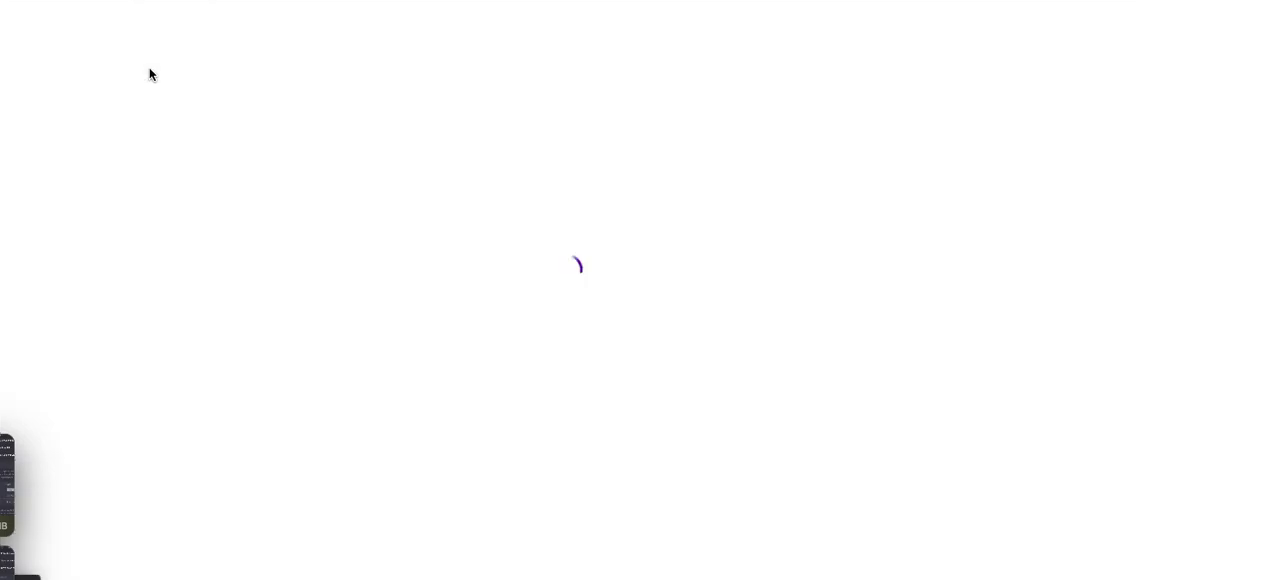
scroll(149, 74, "down", 1)
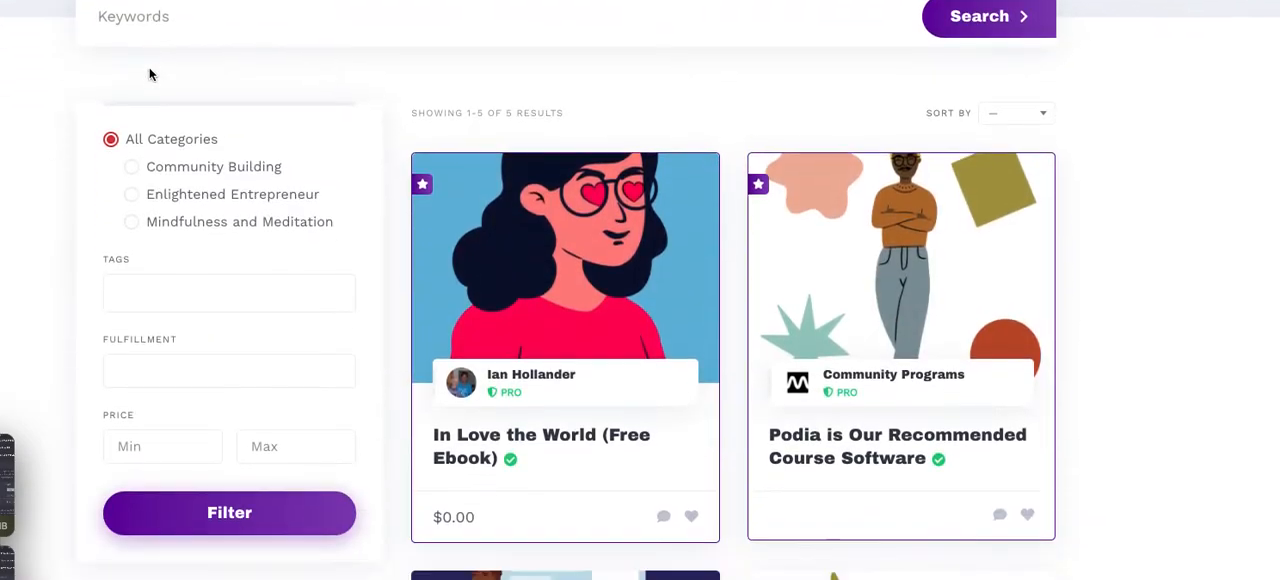
left_click(528, 365)
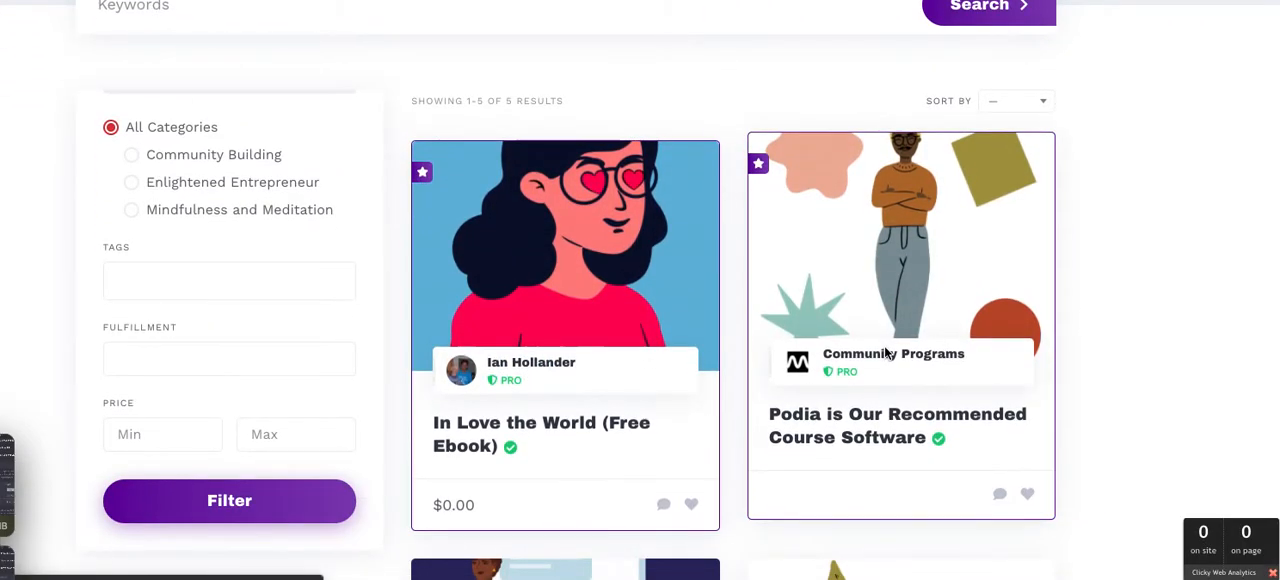
Examine the vendor profile's website link, biography, hourly rate and messaging option alongside the vendor's listings
scroll(884, 351, "down", 1)
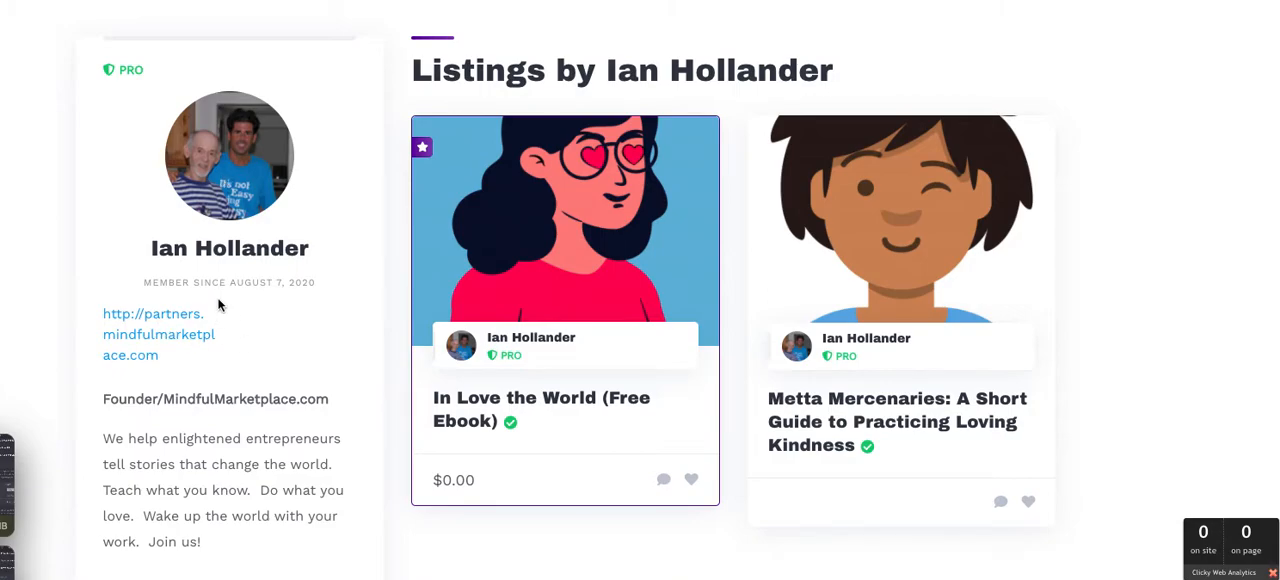
scroll(219, 305, "down", 2)
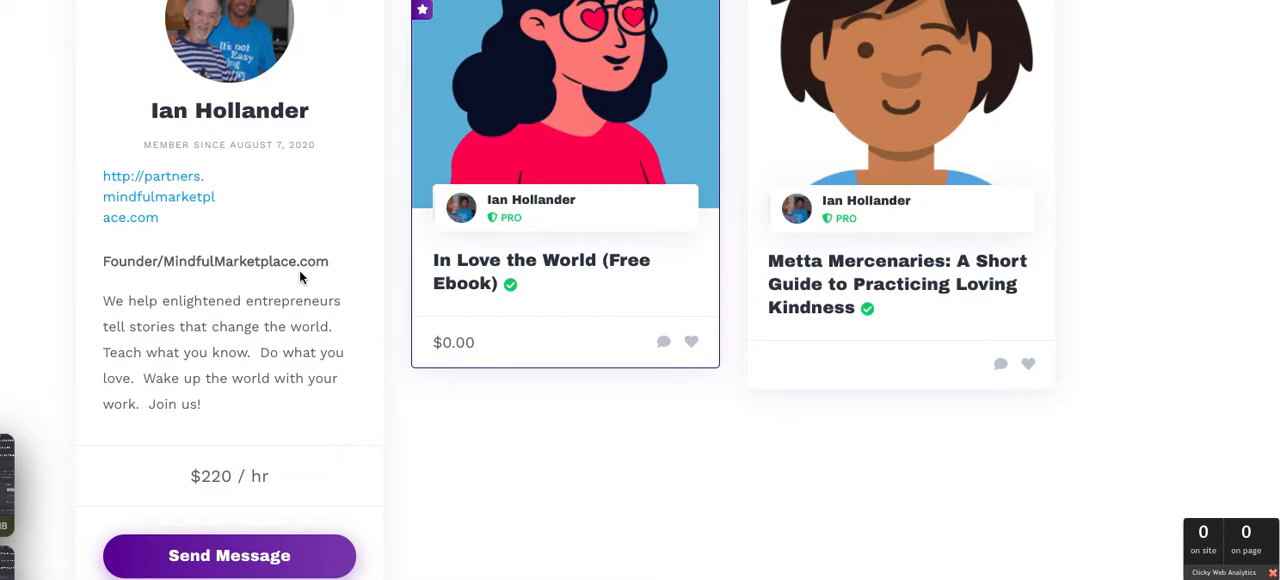
scroll(299, 270, "down", 3)
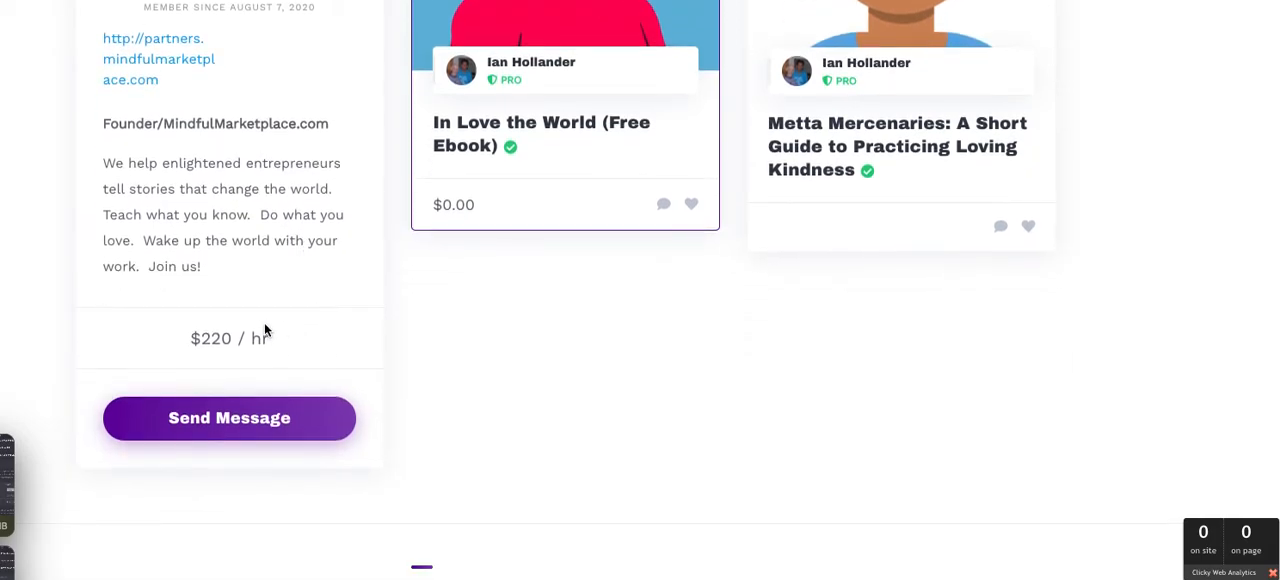
scroll(264, 324, "up", 1)
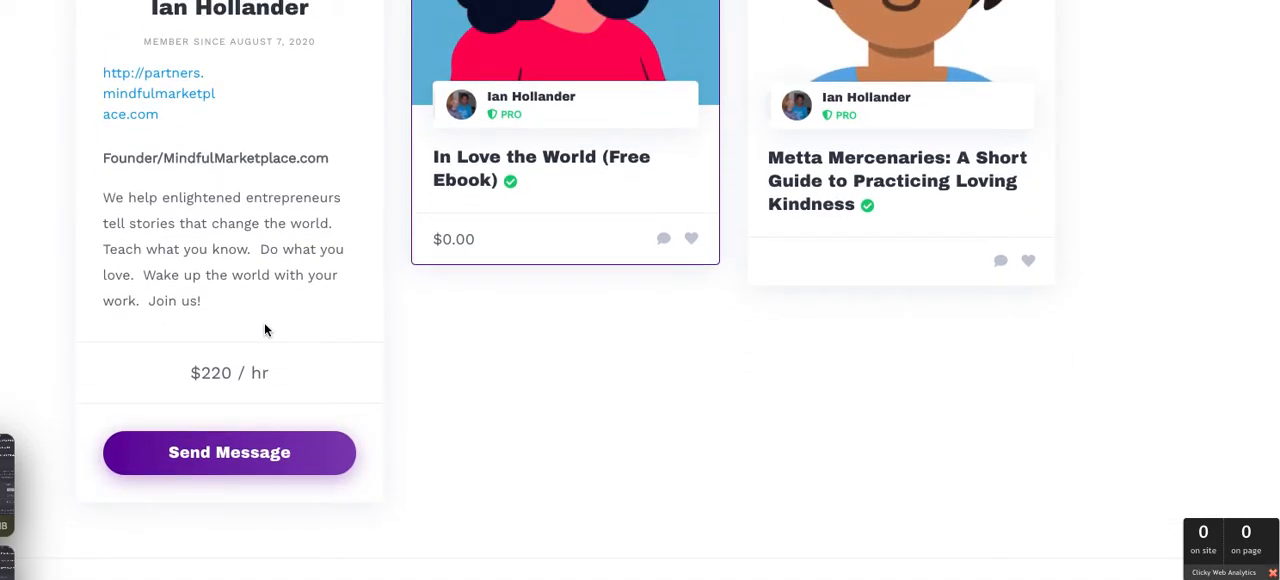
scroll(264, 328, "up", 5)
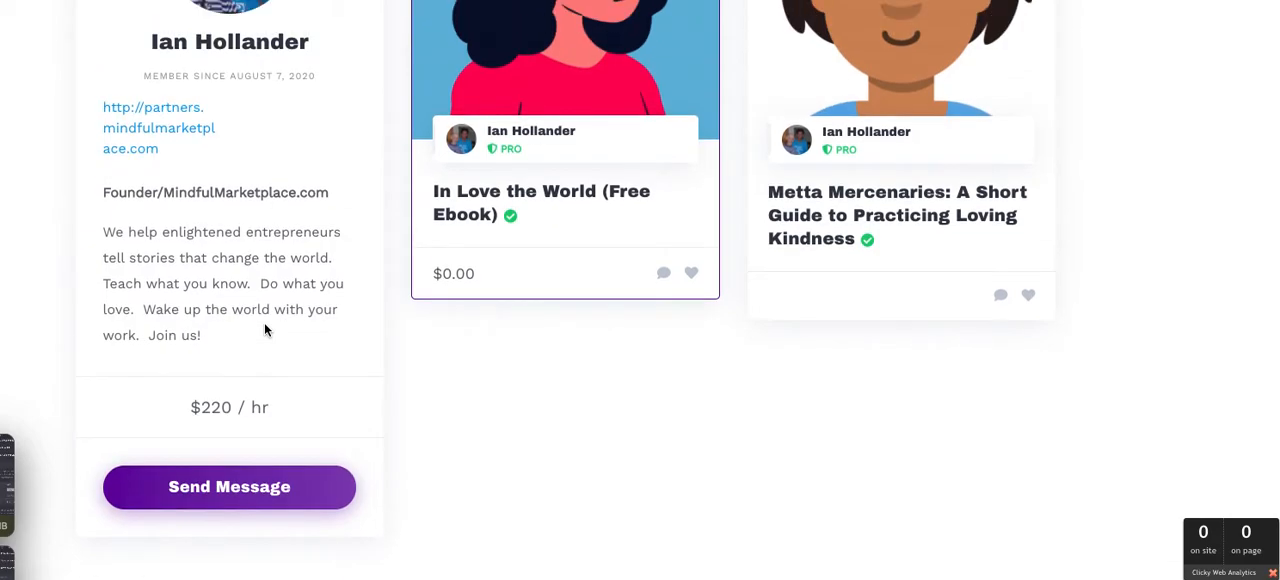
scroll(264, 328, "down", 2)
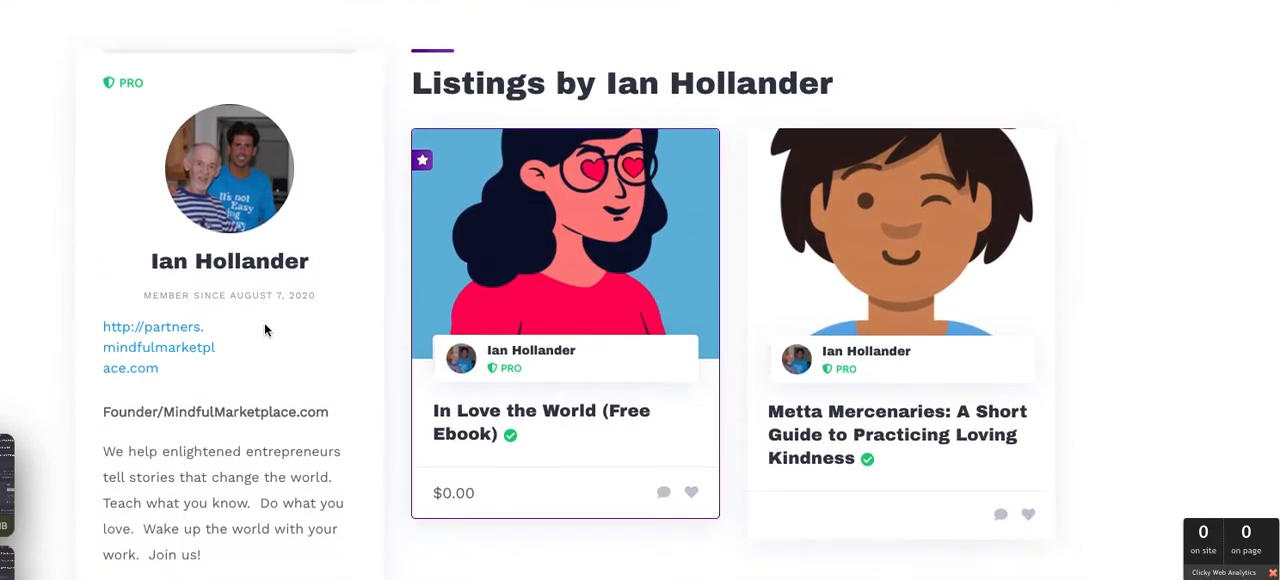
Open the In Love the World (Free Ebook) listing and examine its purchase options, fulfillment attribute, description and vendor details
left_click(559, 405)
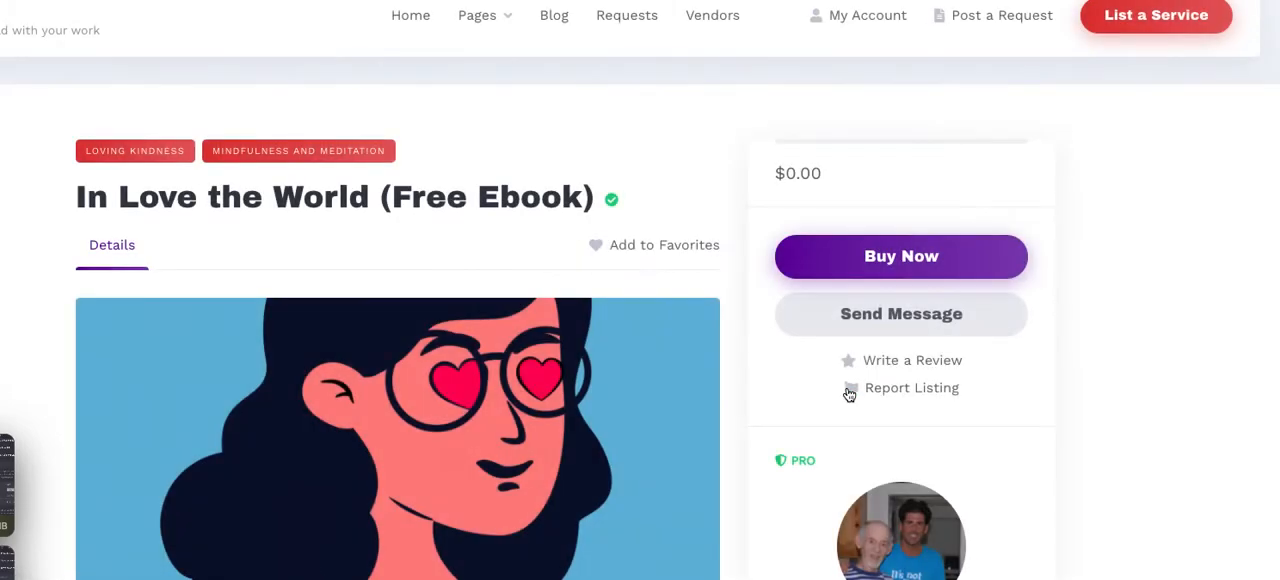
scroll(848, 395, "down", 3)
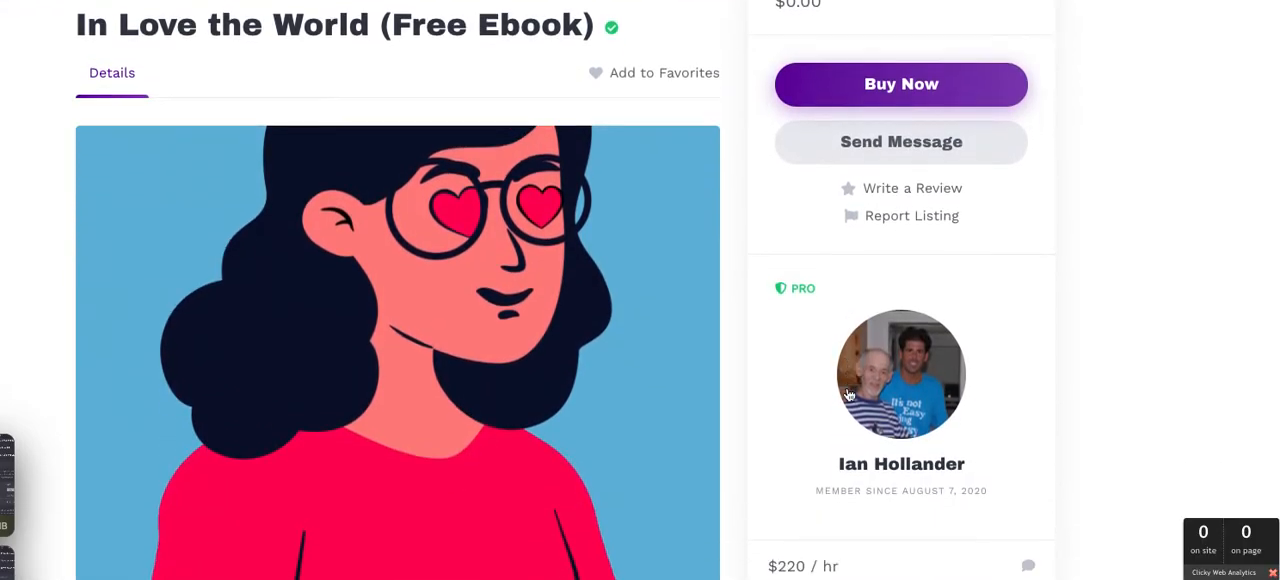
scroll(848, 395, "down", 1)
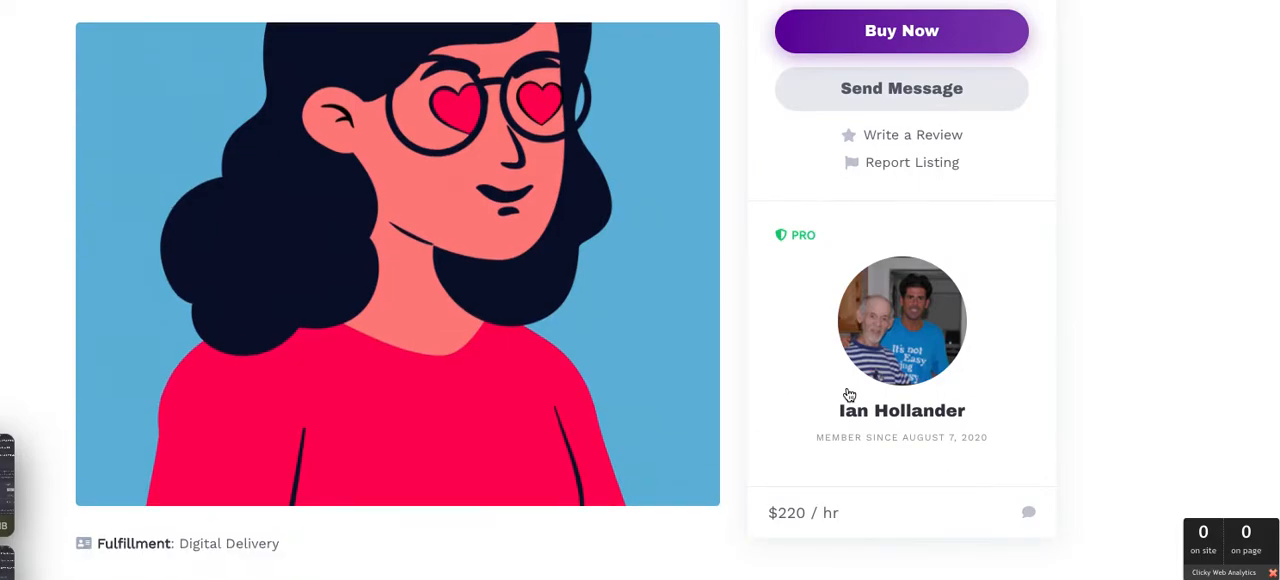
scroll(848, 395, "down", 2)
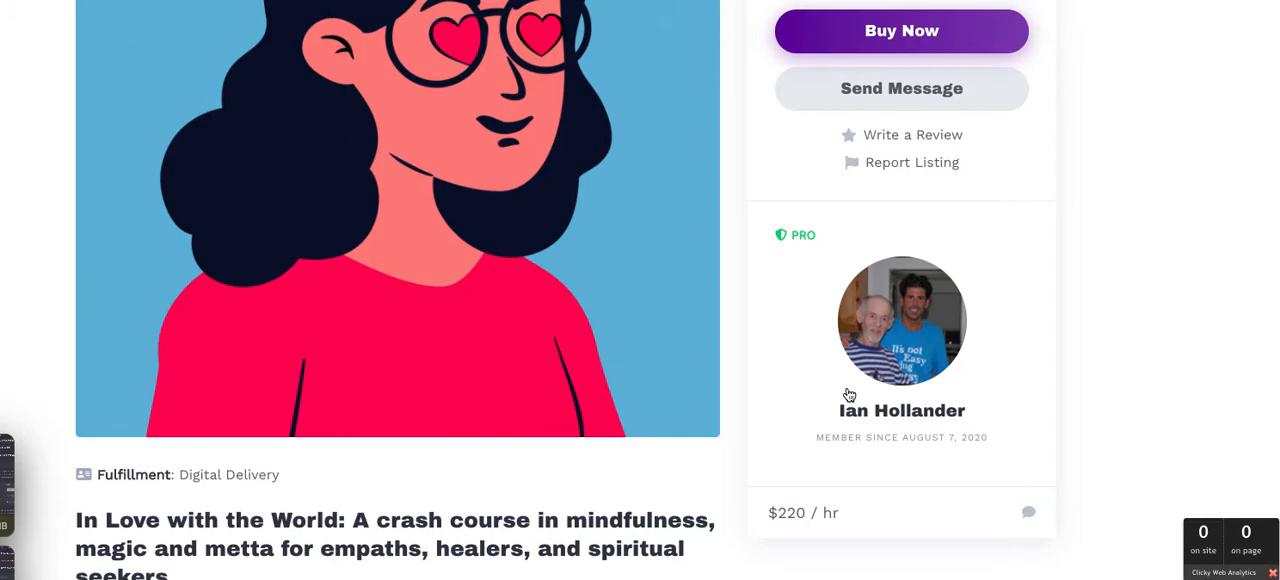
scroll(848, 395, "up", 3)
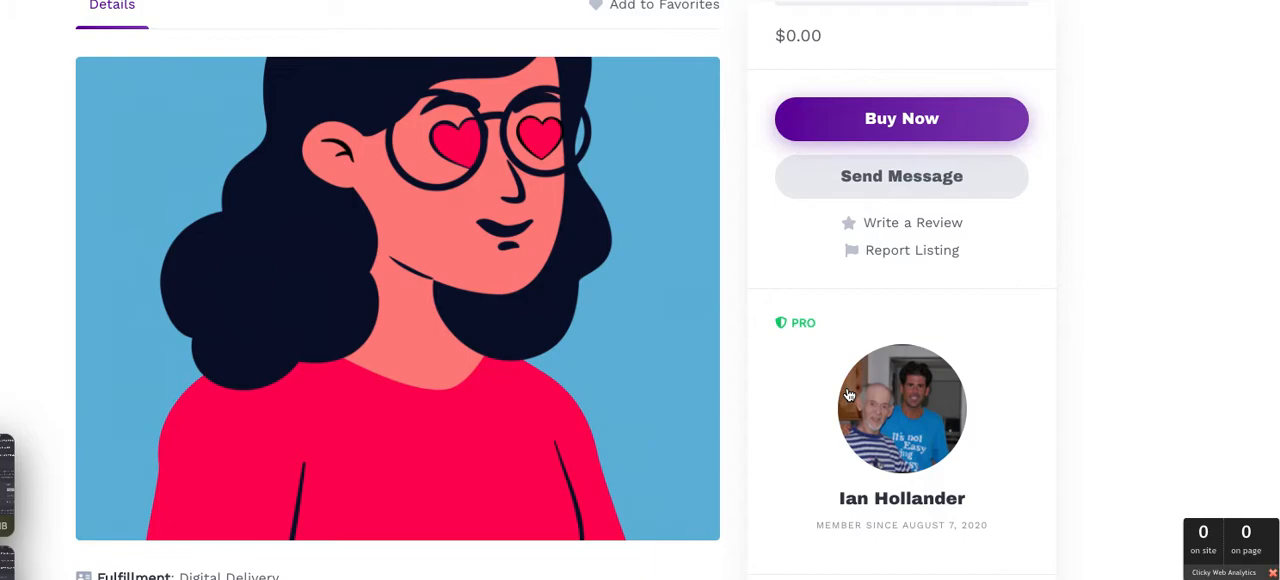
scroll(848, 395, "up", 2)
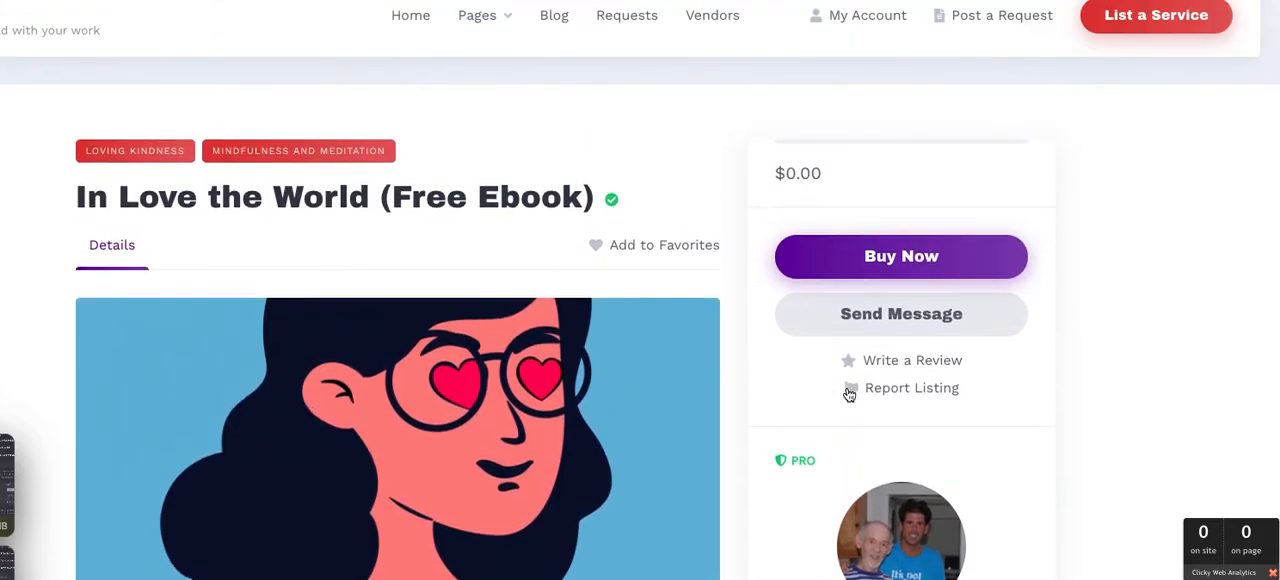
scroll(848, 395, "down", 1)
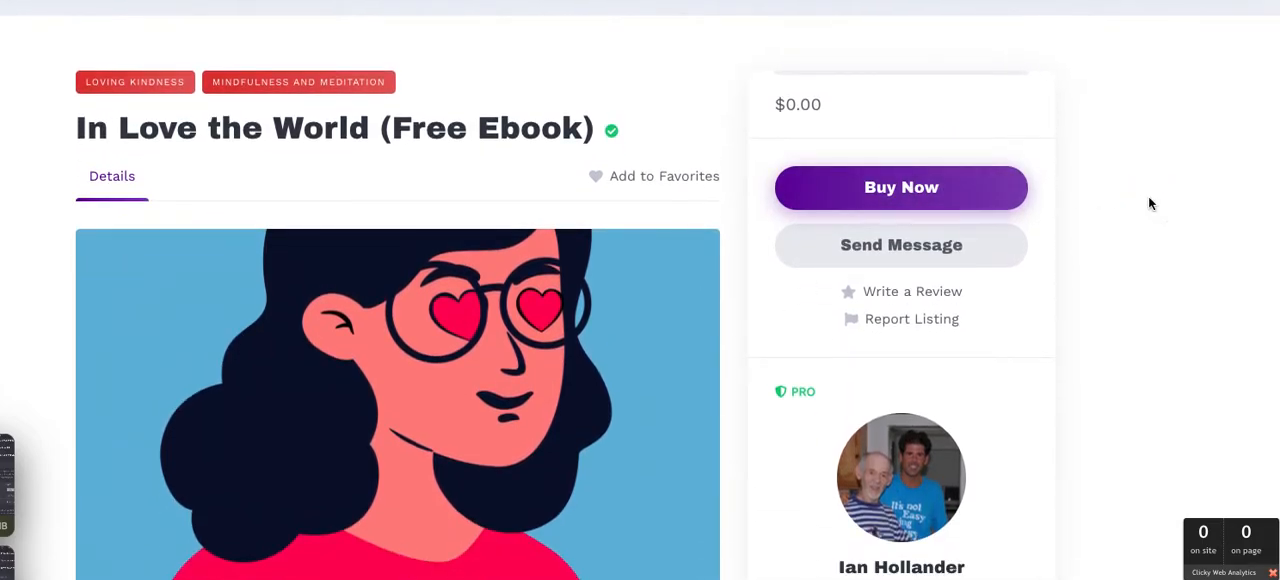
scroll(1148, 198, "down", 1)
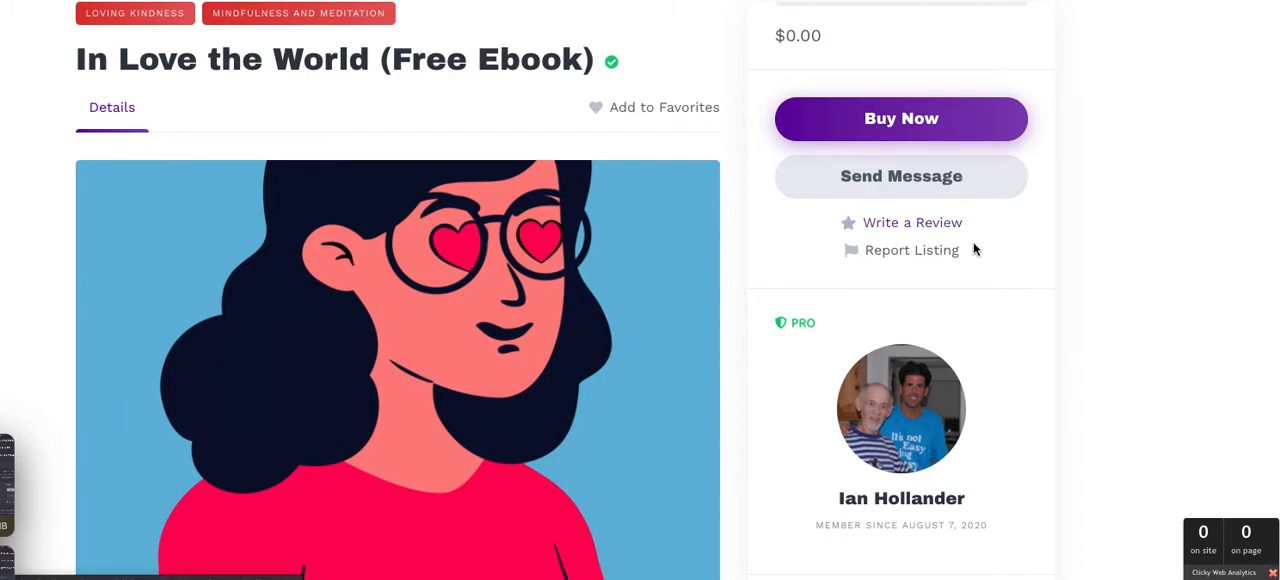
scroll(1077, 253, "down", 2)
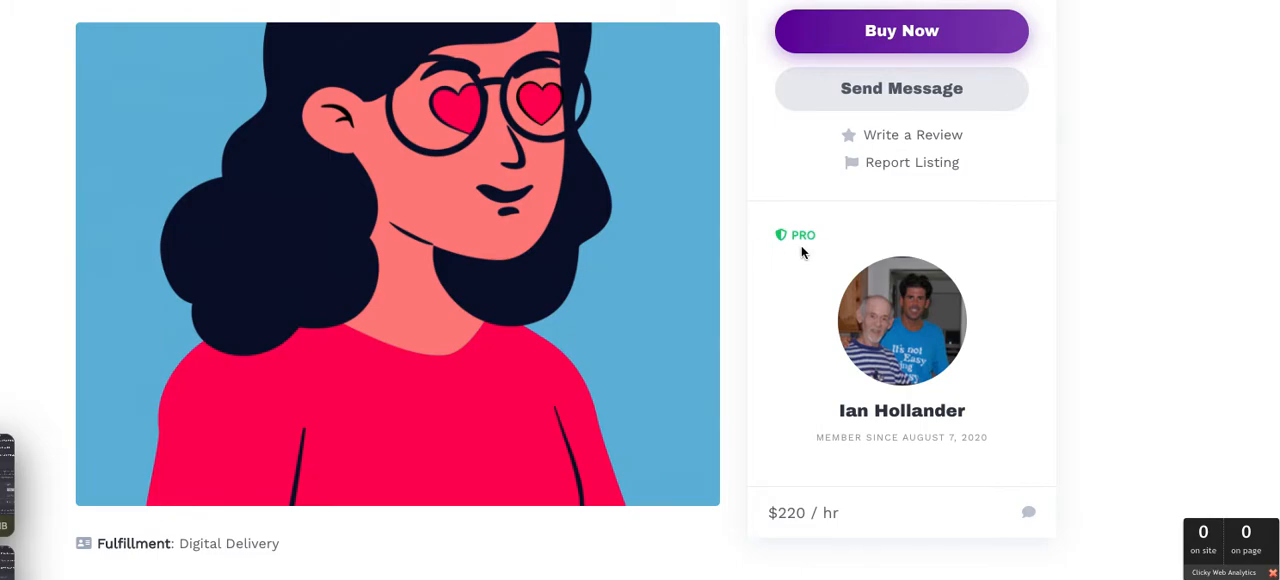
scroll(801, 246, "down", 3)
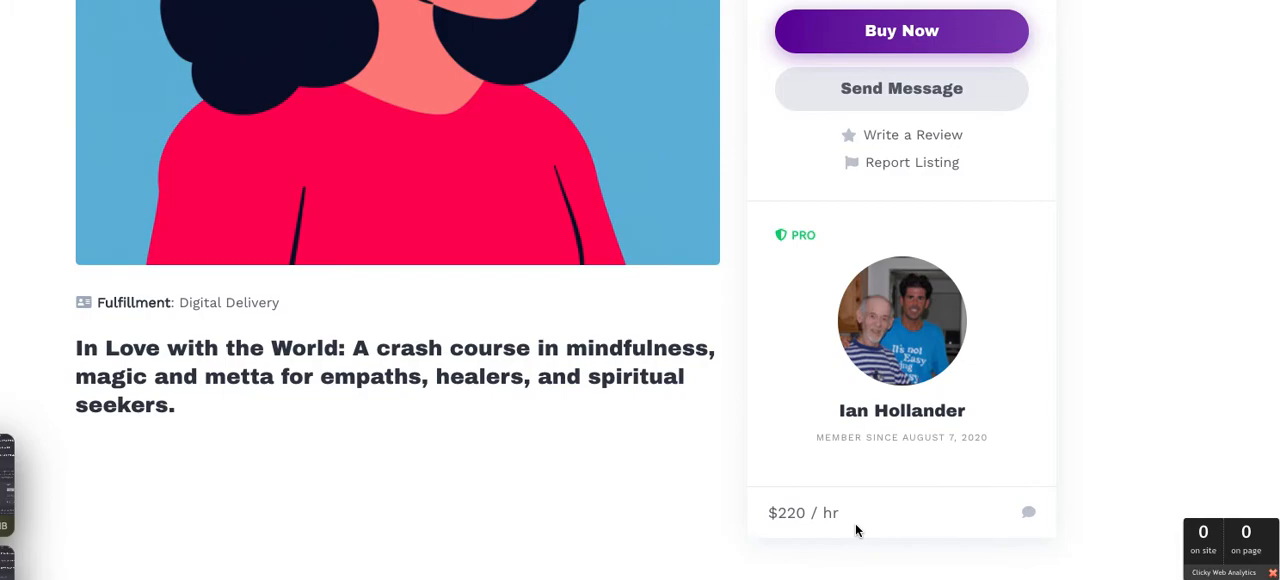
scroll(855, 530, "up", 6)
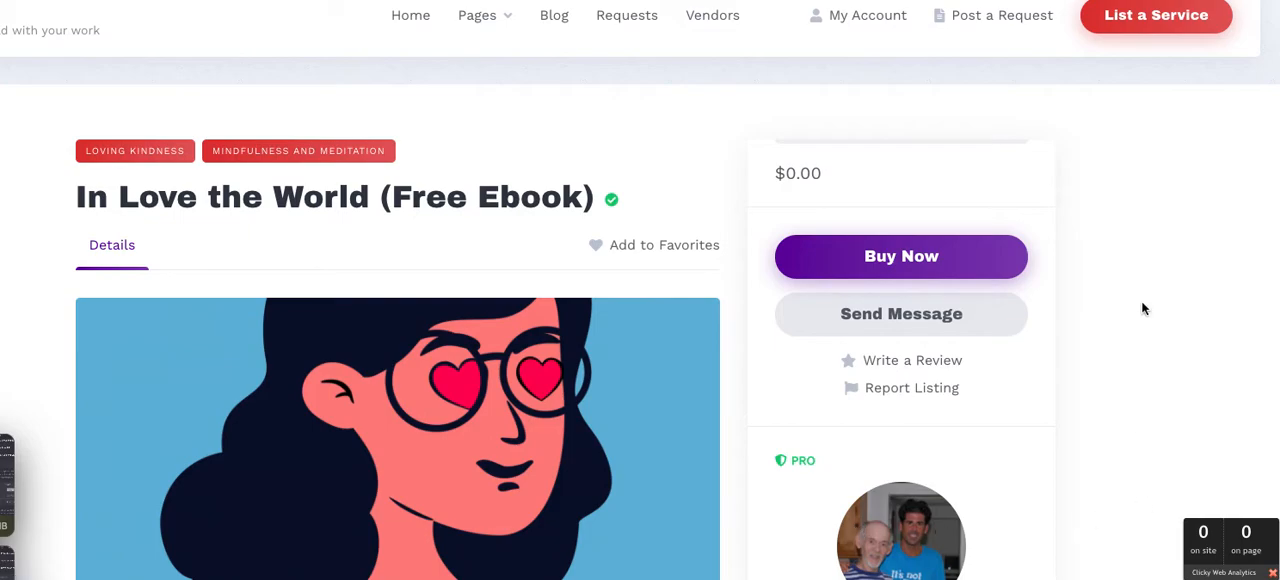
Proceed to checkout for the free ebook and review the coupon option, billing details, order notes and order summary
left_click(967, 267)
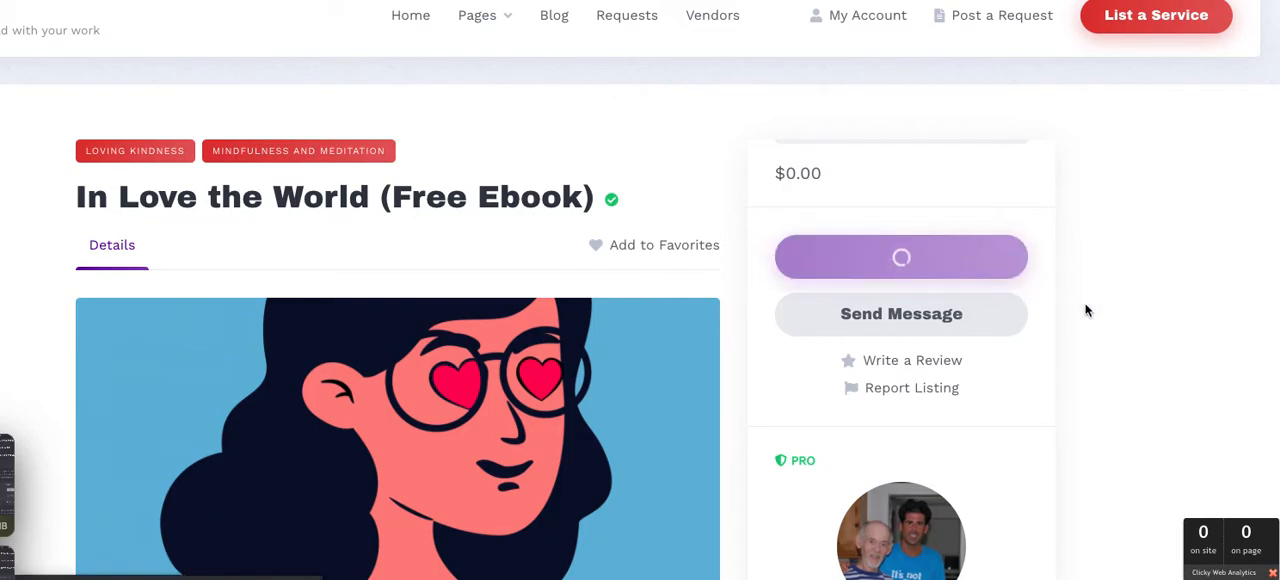
scroll(1087, 311, "down", 3)
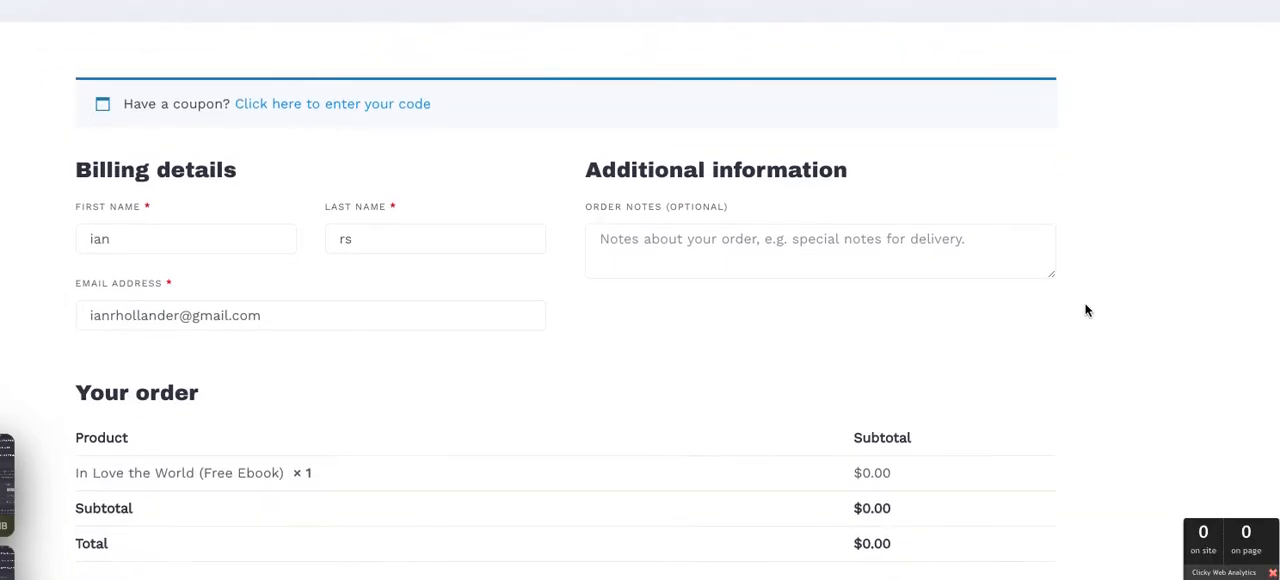
scroll(1087, 311, "up", 3)
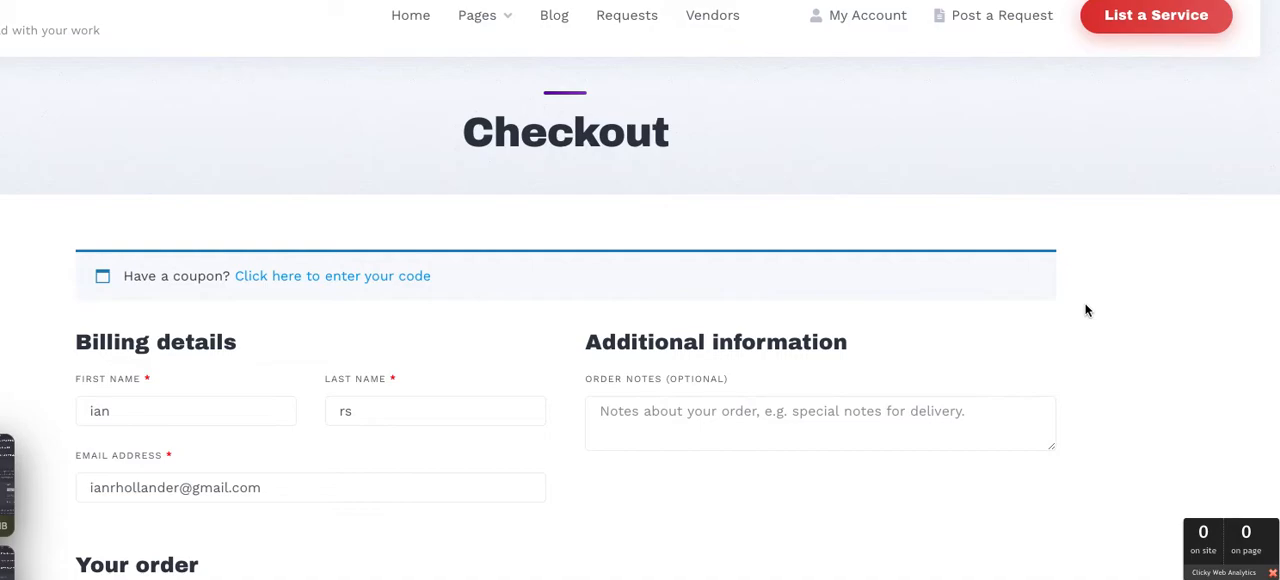
scroll(1087, 311, "down", 3)
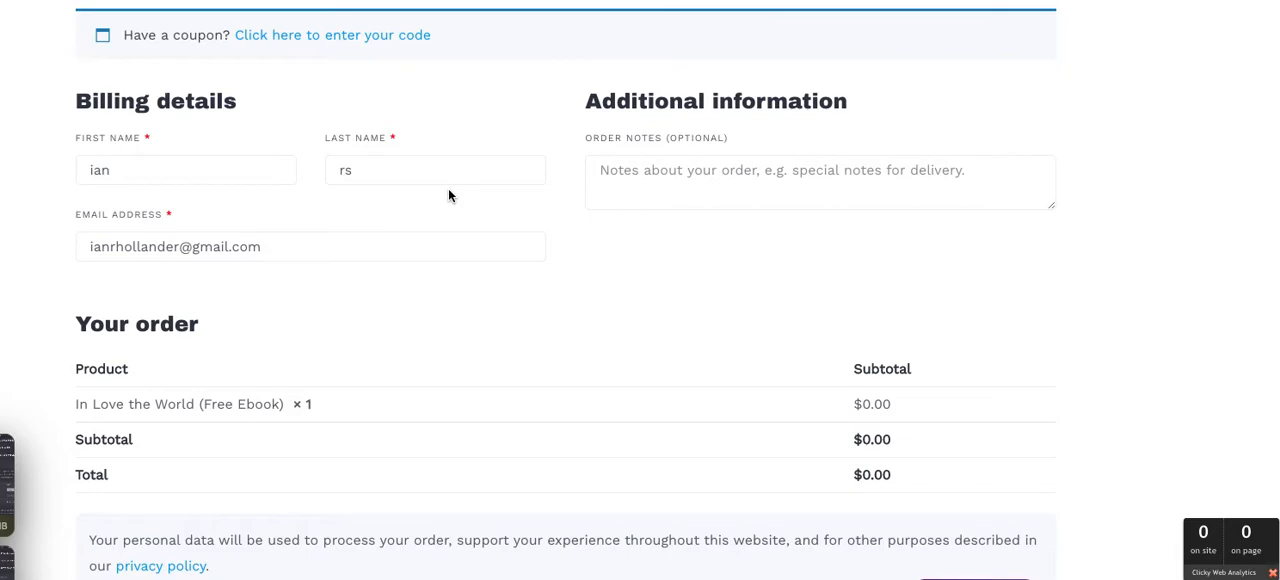
scroll(448, 194, "up", 2)
scroll(449, 190, "up", 2)
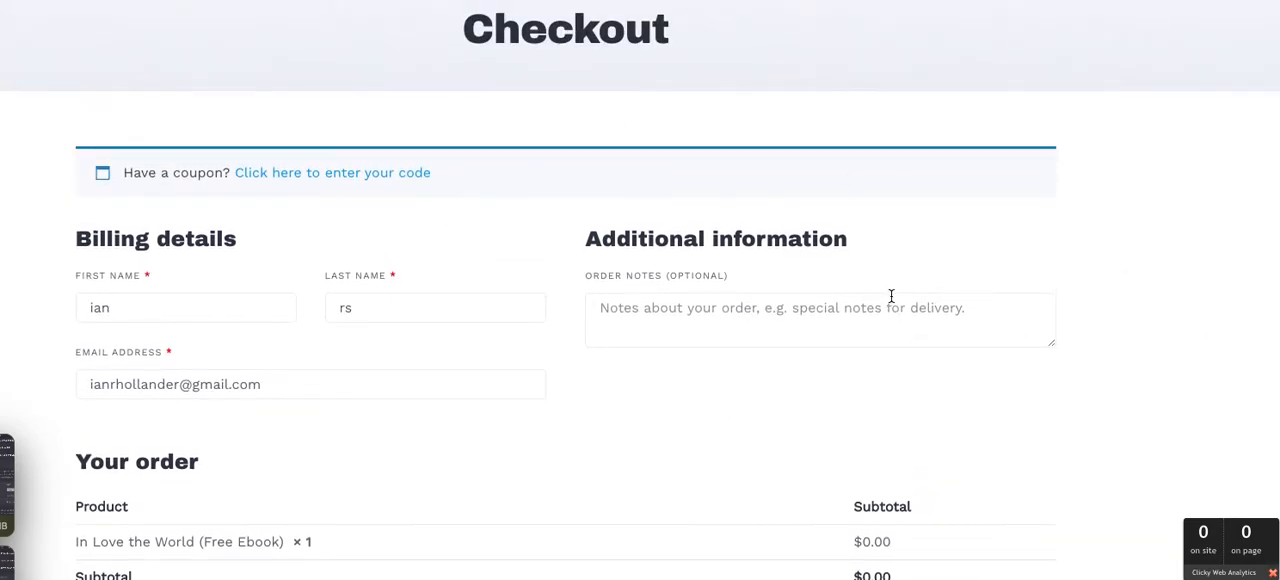
scroll(891, 296, "up", 1)
scroll(891, 296, "down", 2)
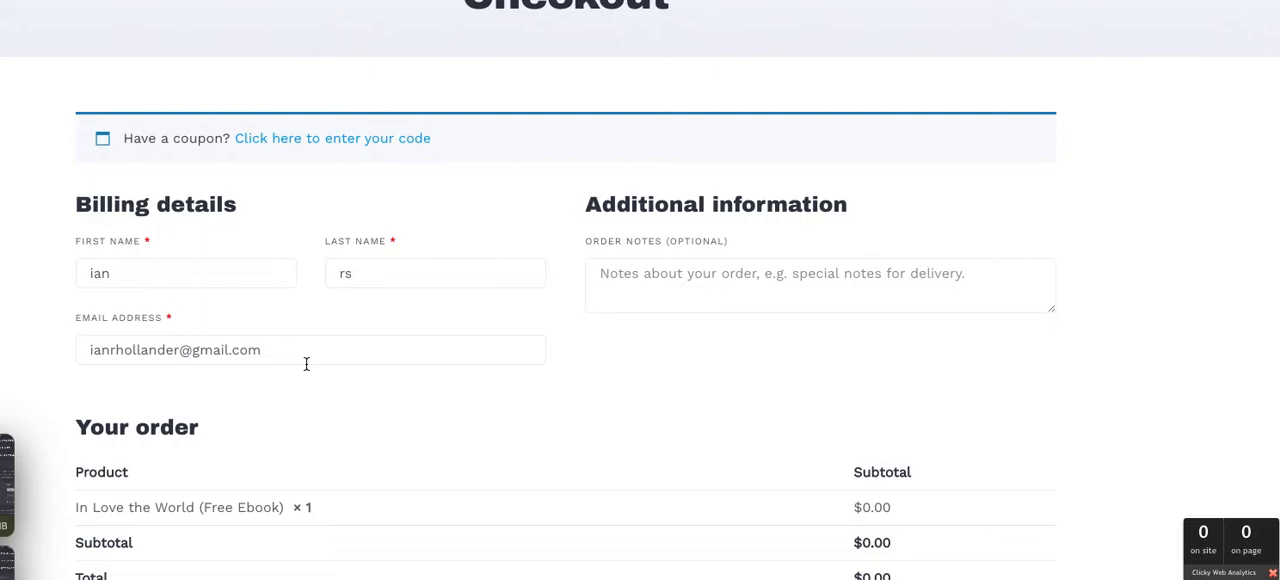
scroll(306, 364, "up", 1)
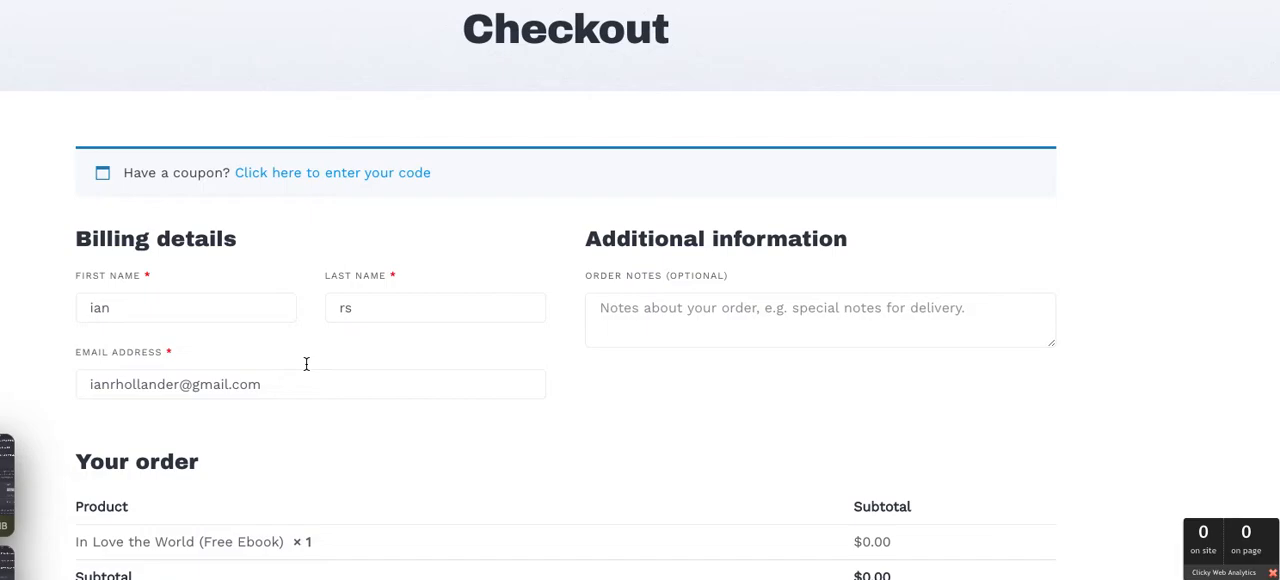
scroll(306, 364, "up", 1)
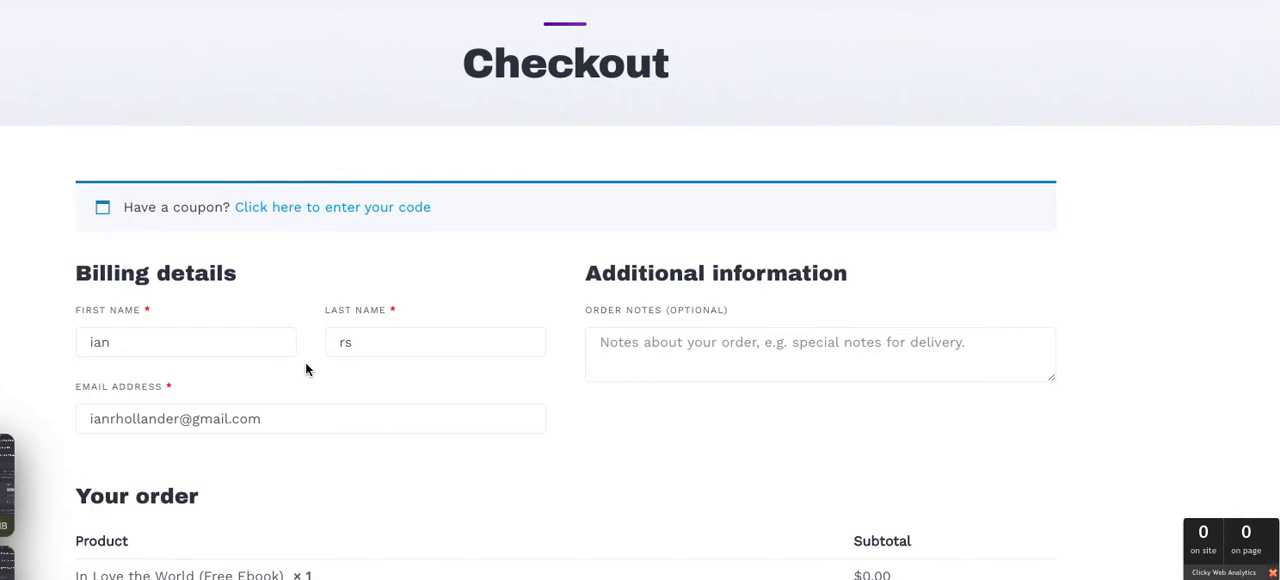
scroll(306, 369, "up", 1)
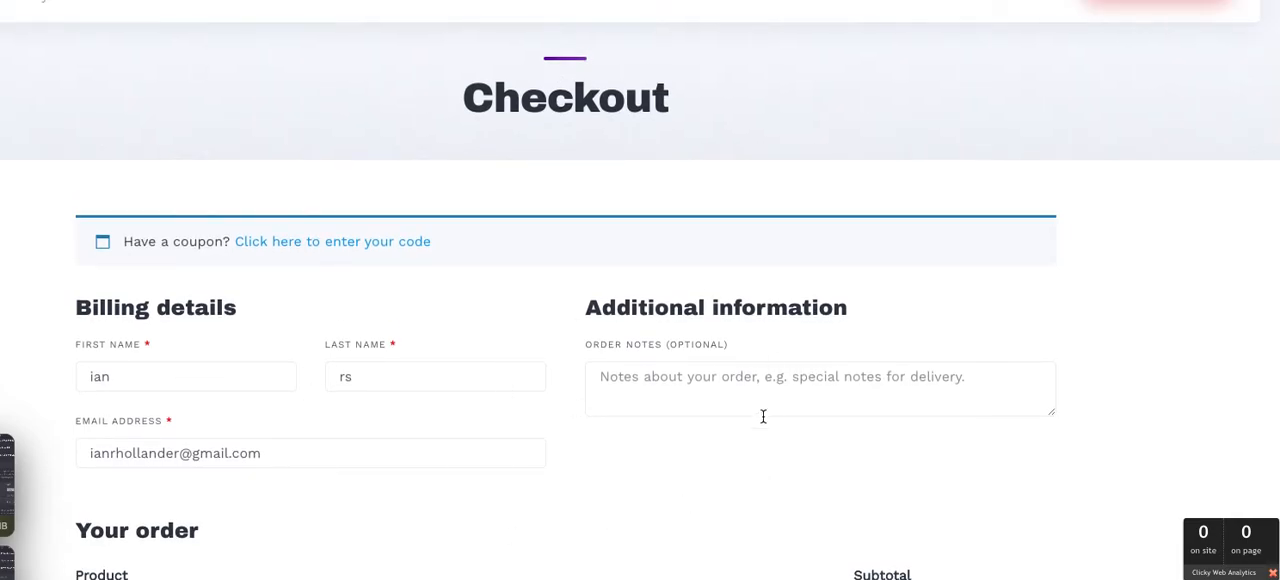
scroll(806, 334, "up", 1)
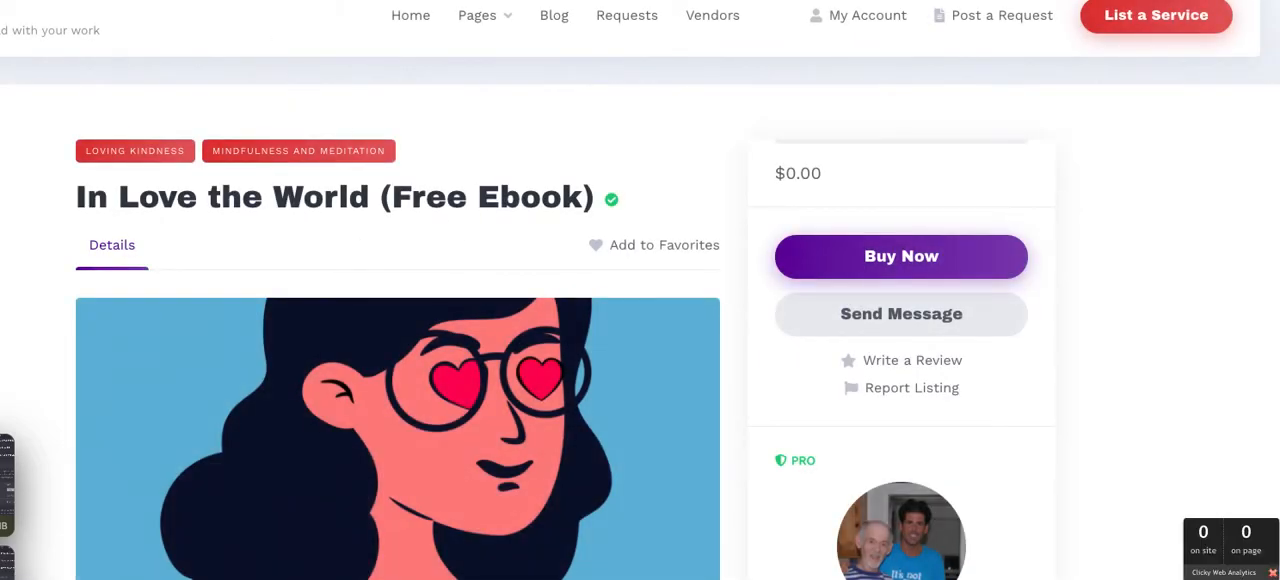
Go to the marketplace site's WordPress admin dashboard
key("super+l")
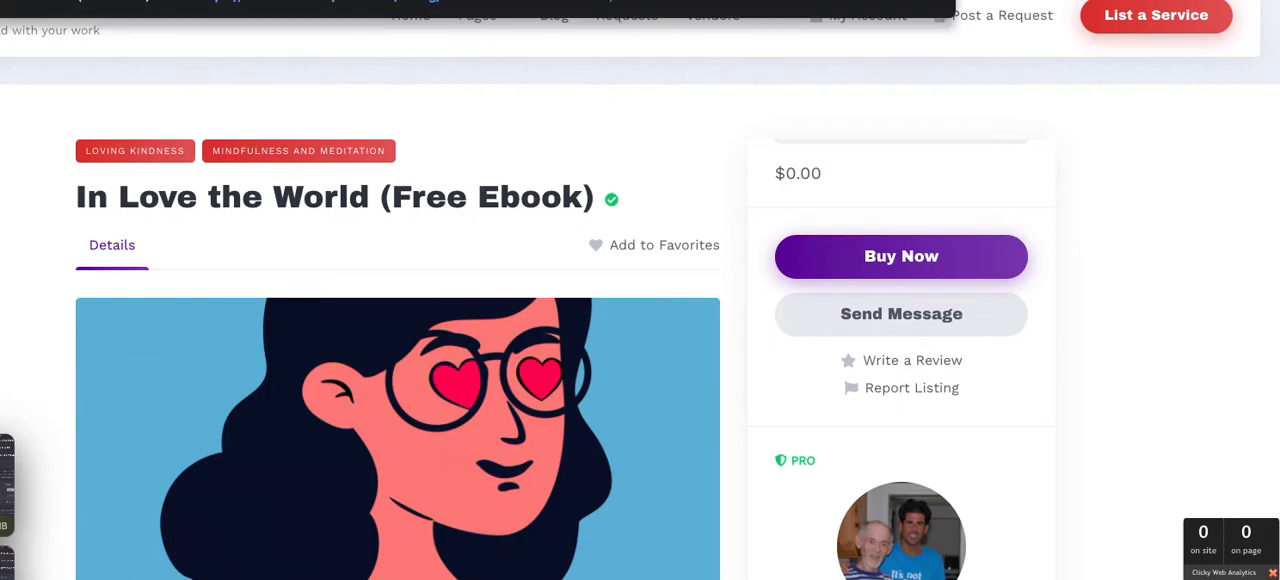
key("BackSpace")
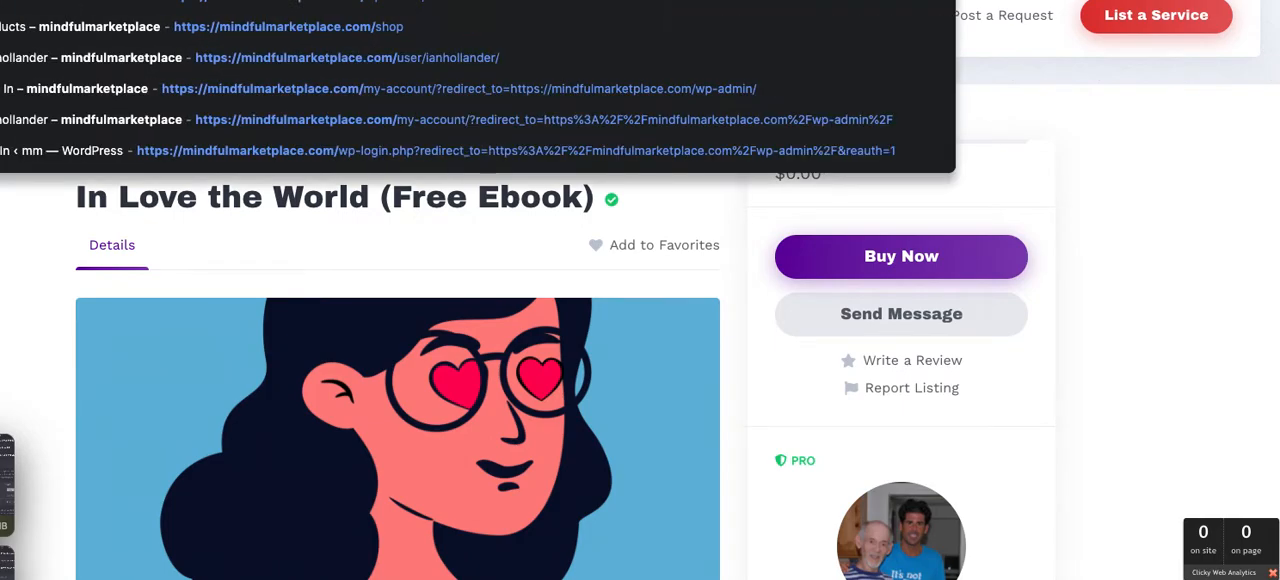
type("wp")
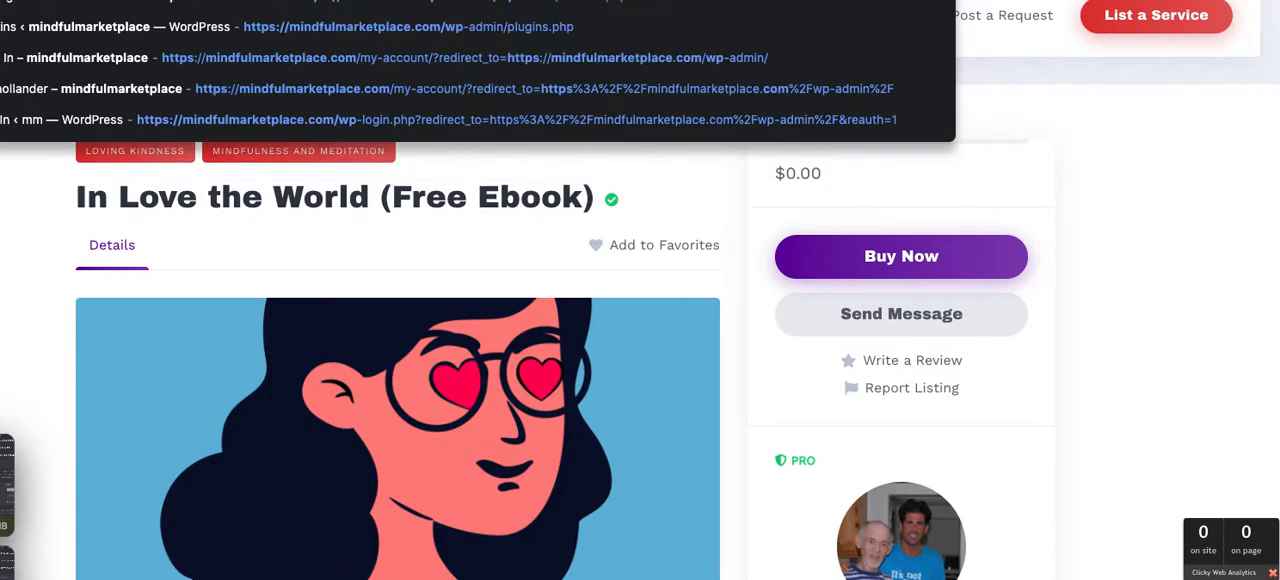
key("Return")
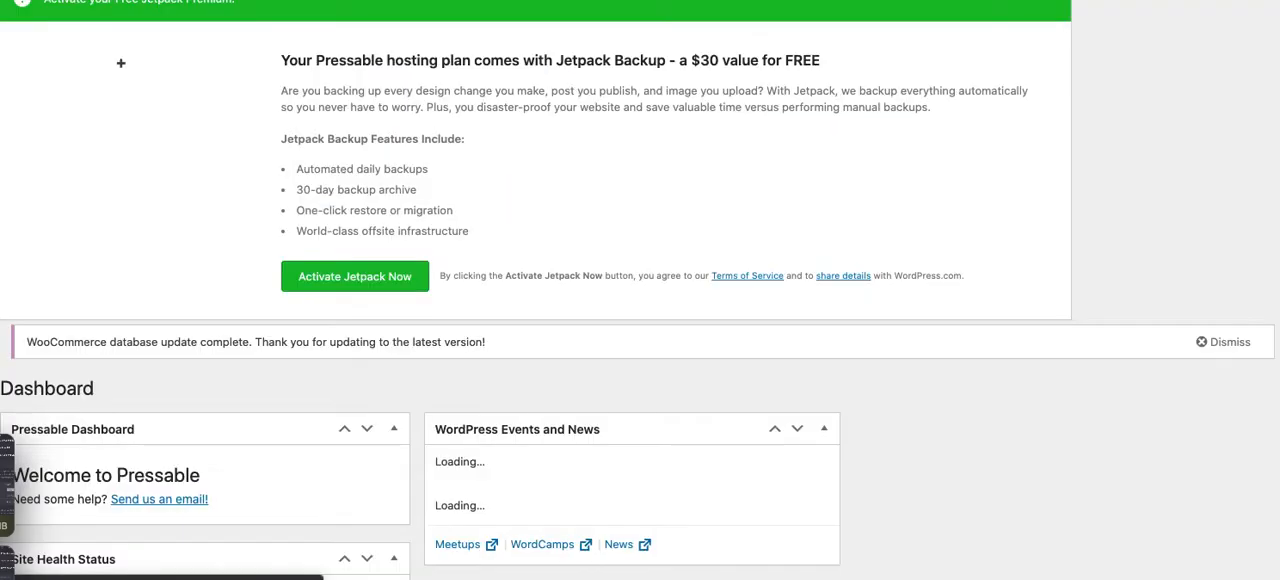
Look through the installed plugins and go back to the marketplace storefront
scroll(640, 290, "down", 5)
scroll(188, 117, "down", 1)
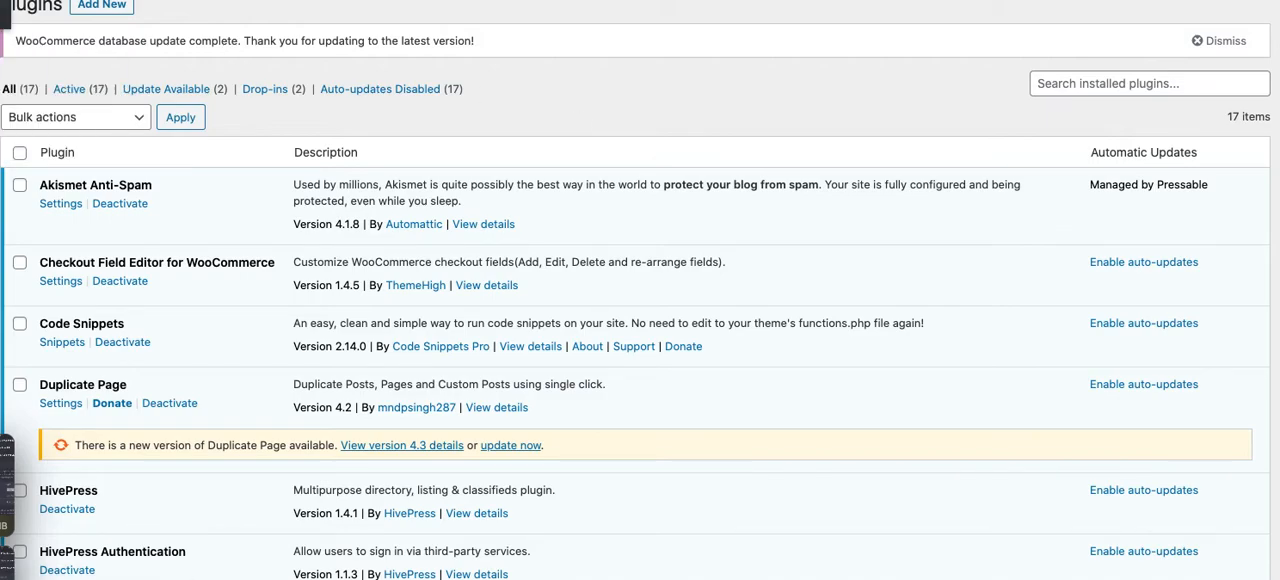
left_click(2, 14)
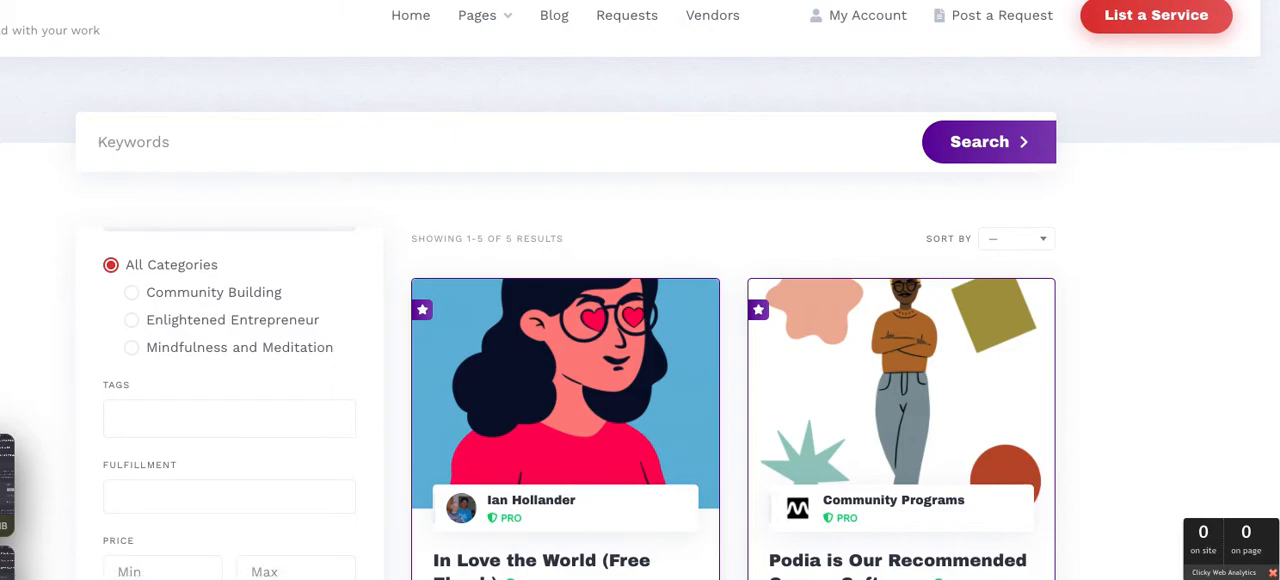
Return to the wp-admin dashboard, open the External listing attribute and examine its editing, search and display settings
type("wp-admin")
key("Return")
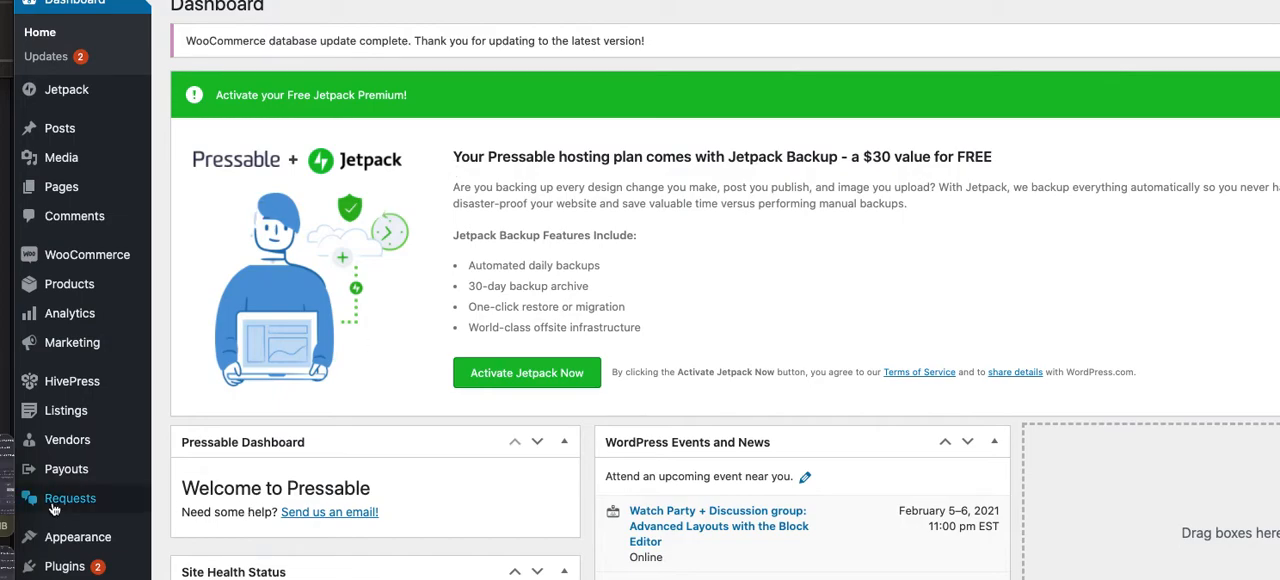
mouse_move(88, 422)
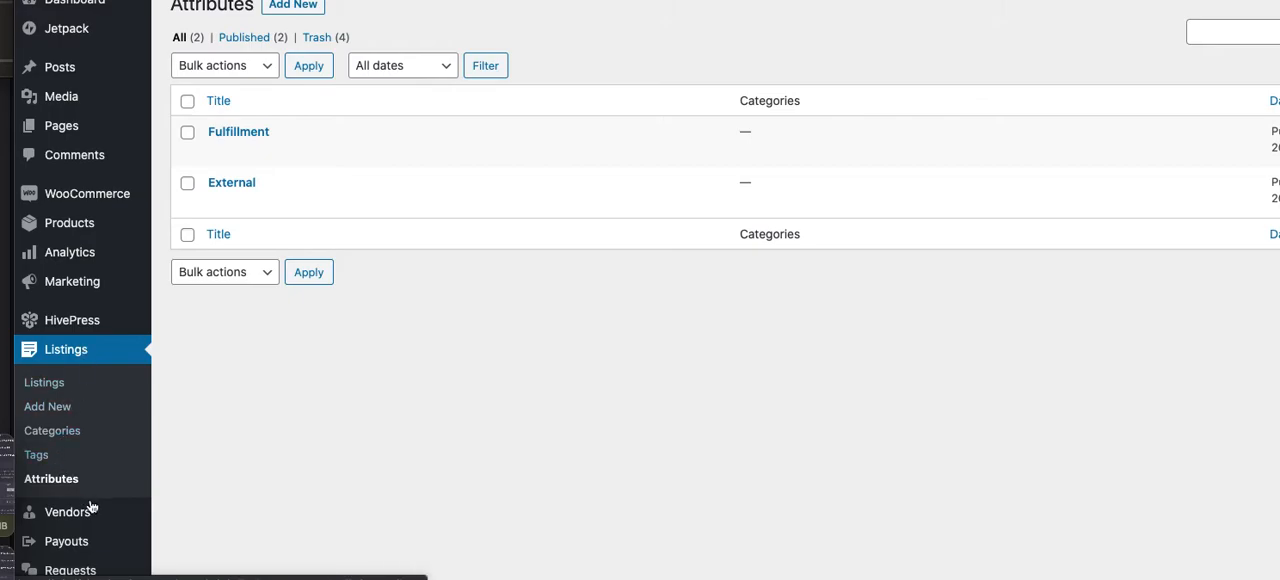
mouse_move(87, 516)
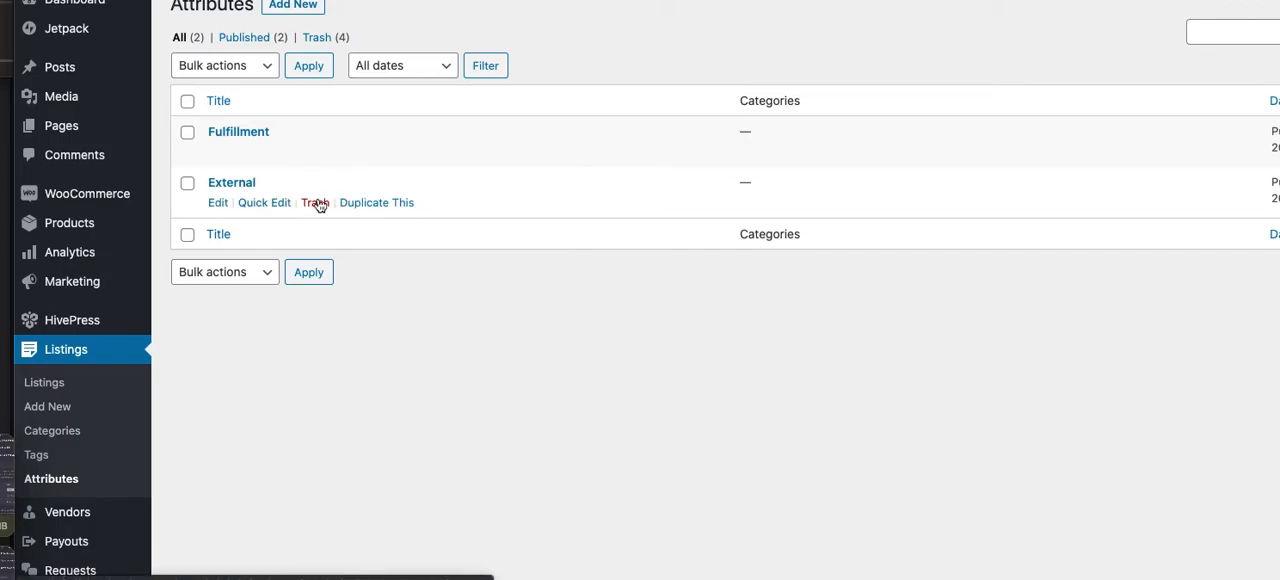
left_click(218, 202)
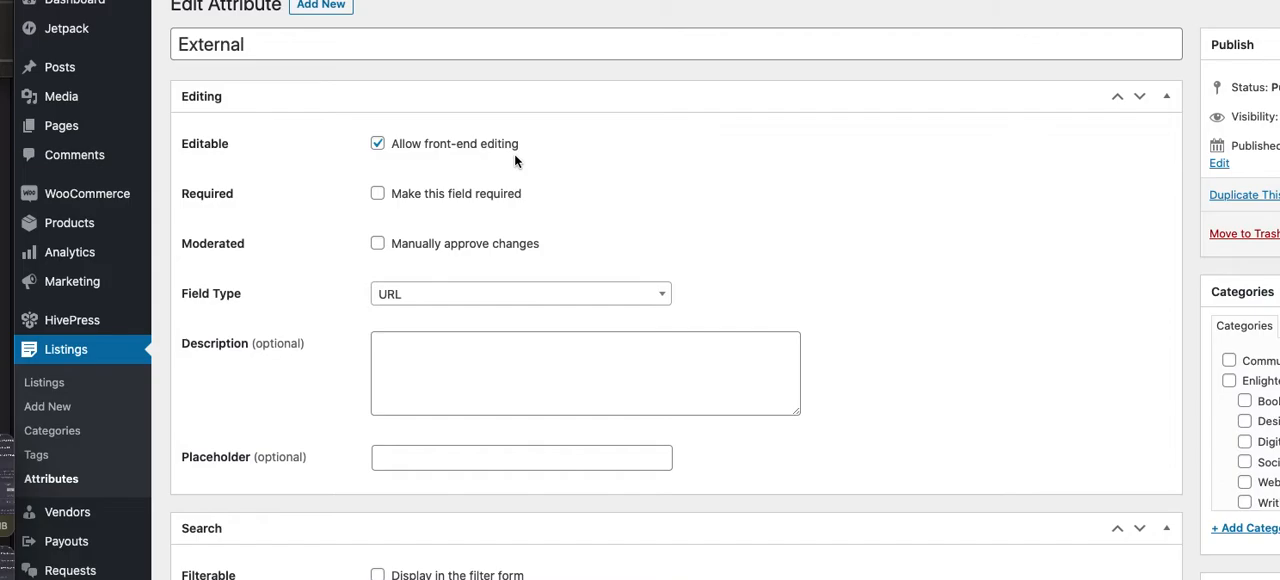
scroll(514, 153, "down", 3)
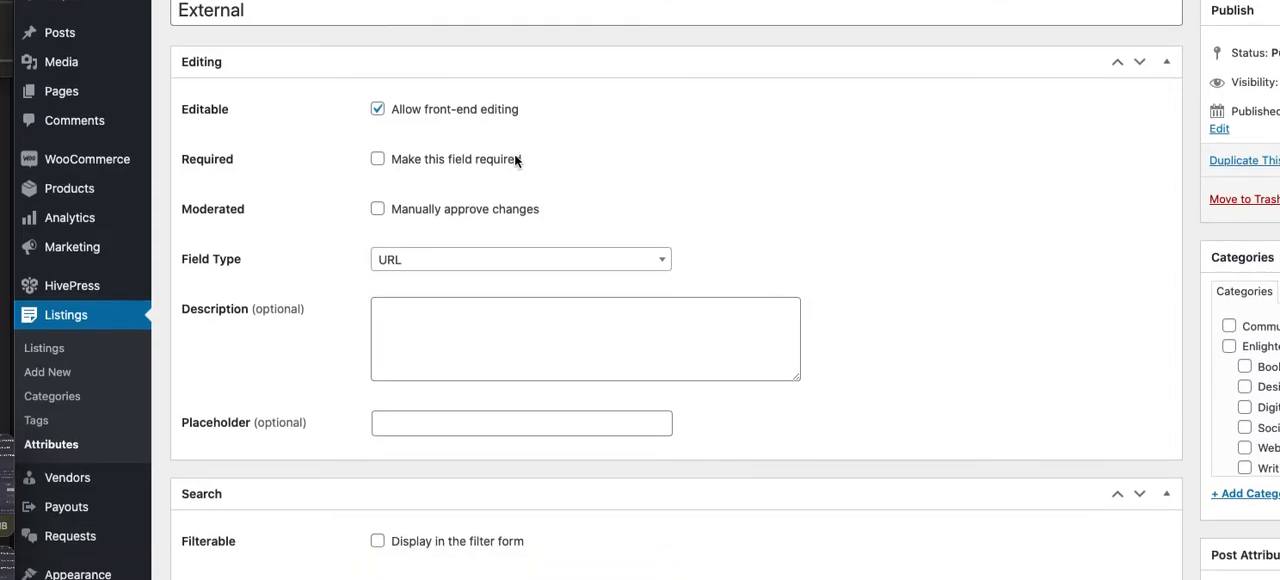
scroll(515, 155, "down", 2)
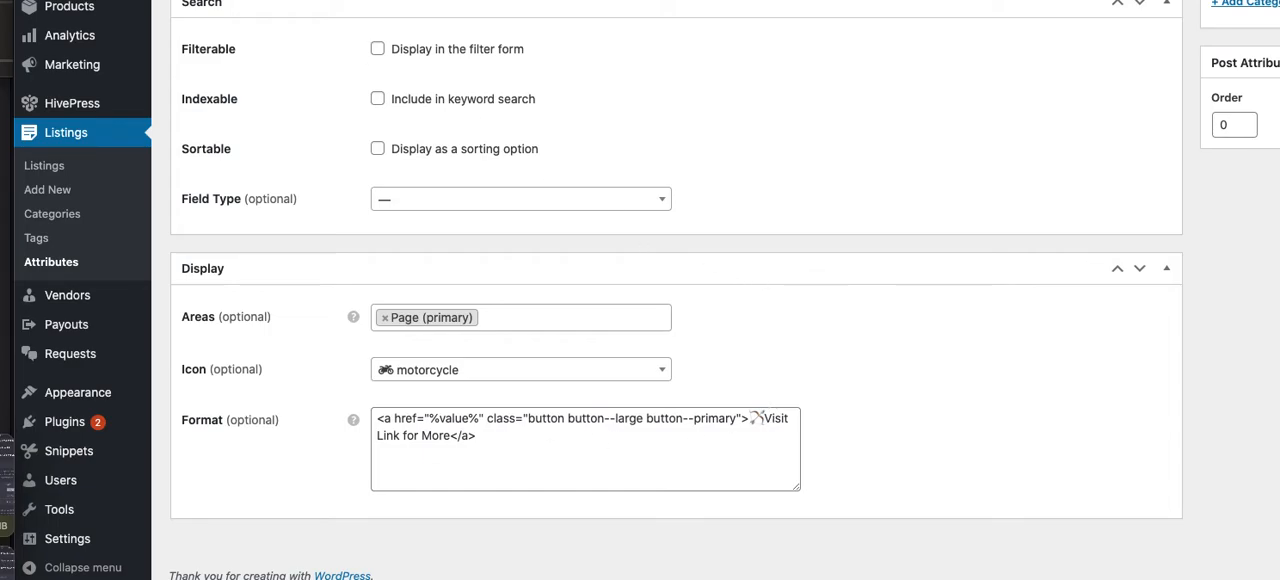
Open the Podia is Our Recommended Course Software listing in the store and examine its link button, gallery, description and vendor
left_click(88, 1)
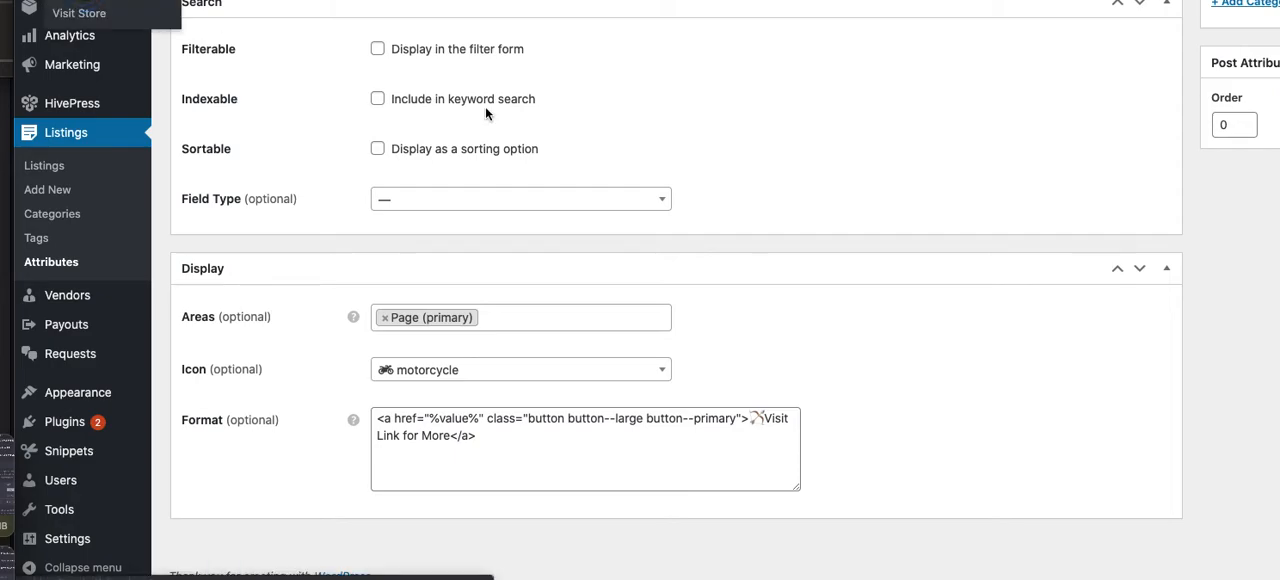
scroll(549, 124, "down", 2)
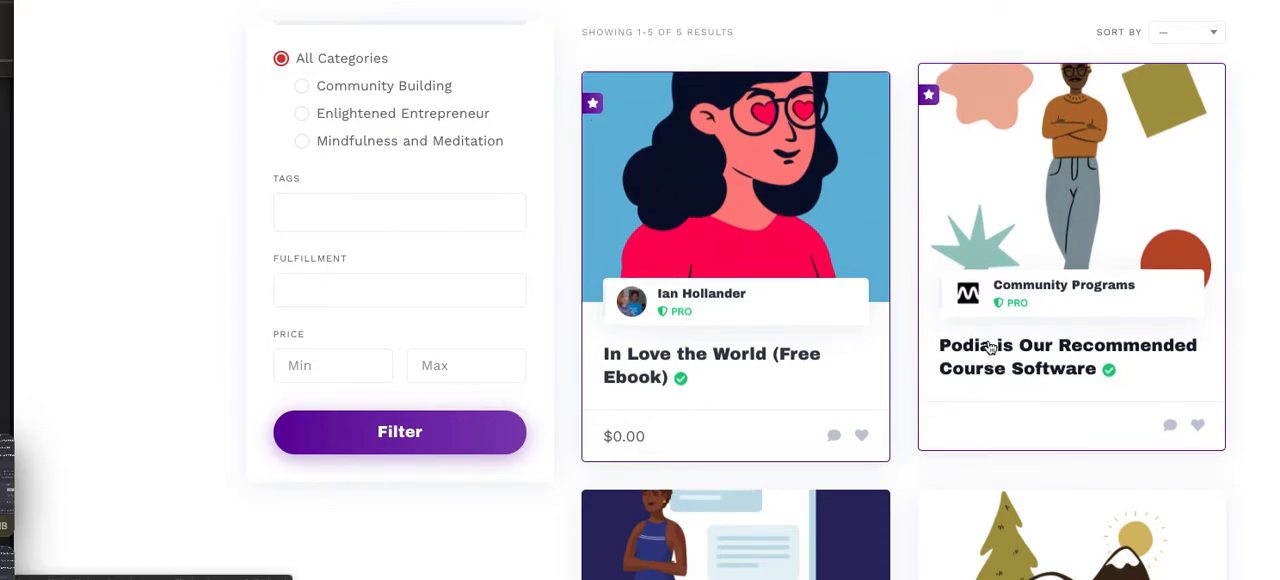
left_click(1064, 389)
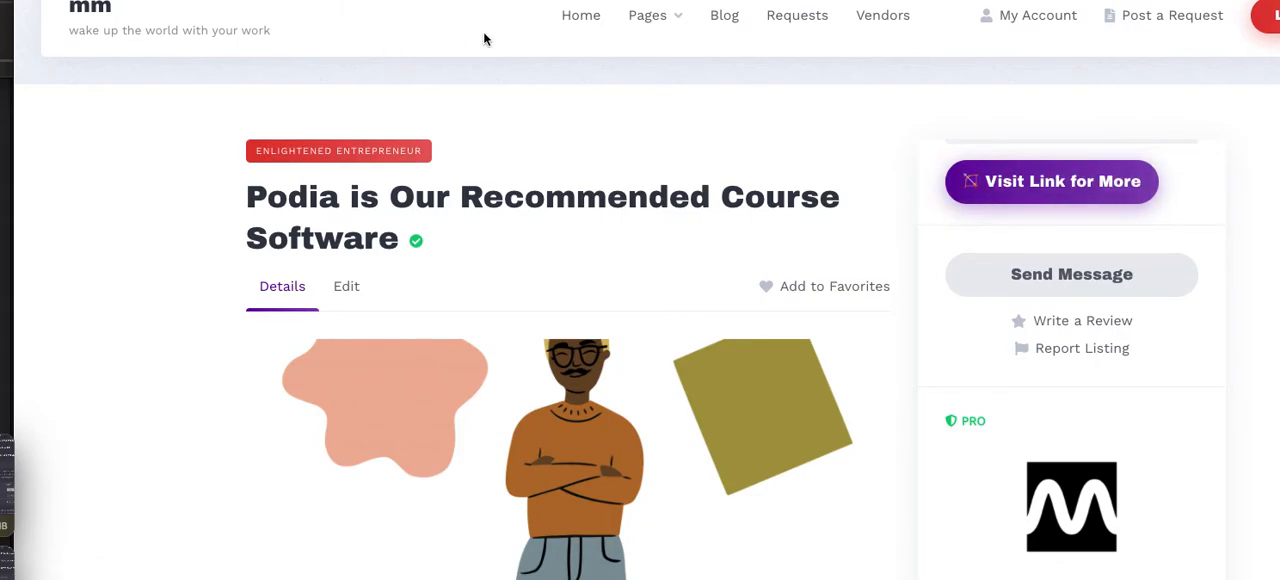
scroll(486, 38, "down", 5)
scroll(484, 39, "down", 3)
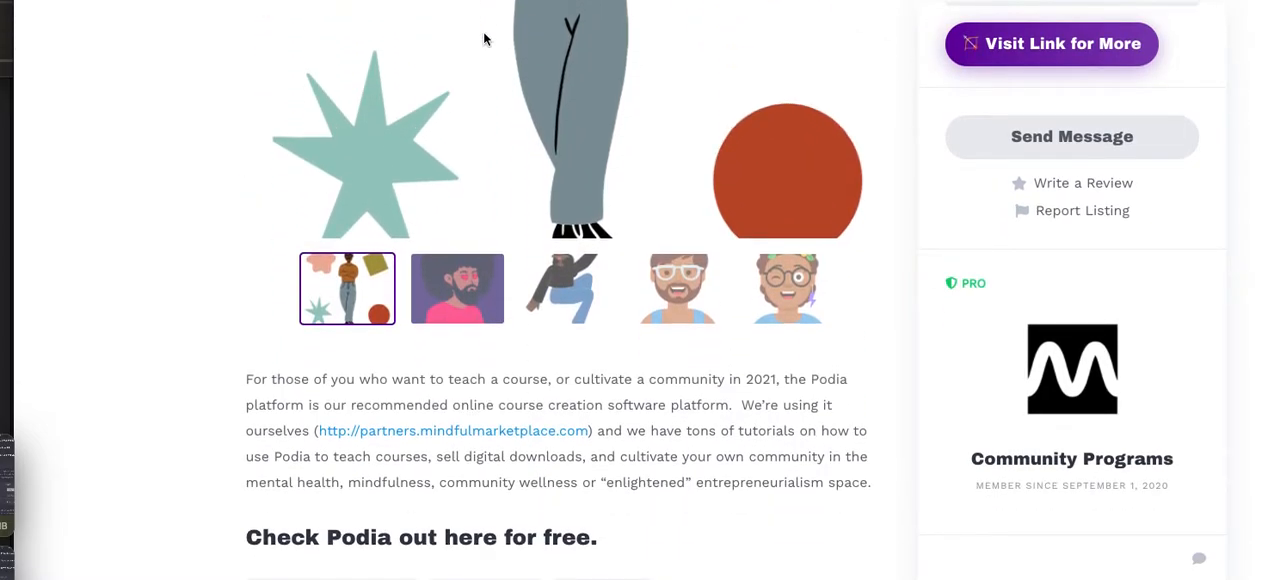
scroll(484, 39, "up", 5)
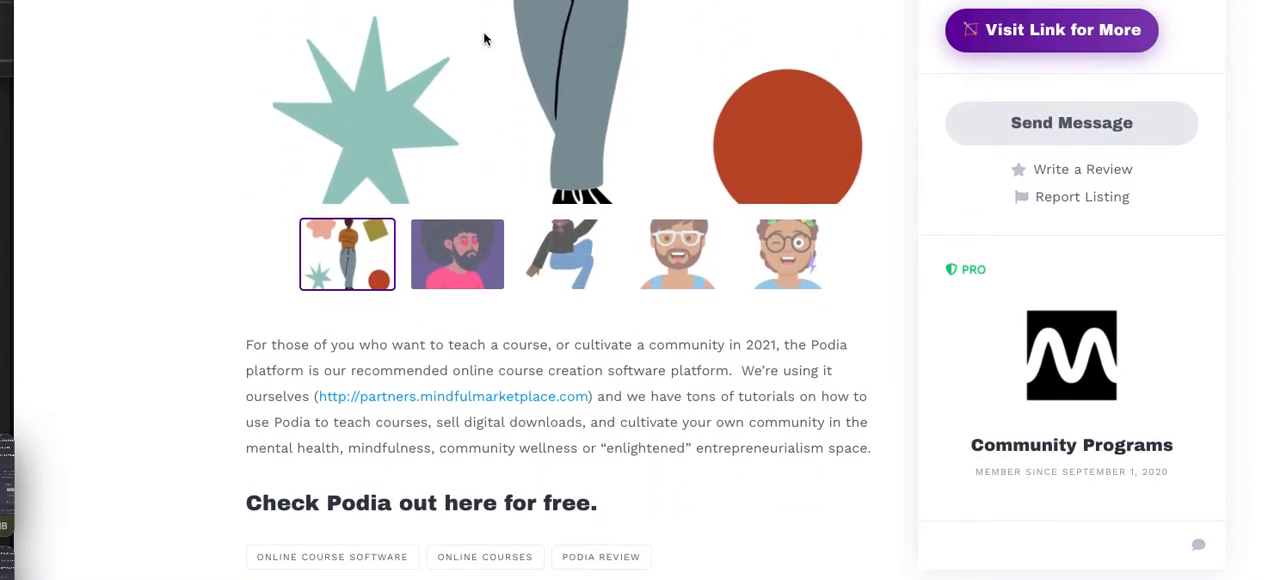
scroll(484, 39, "up", 1)
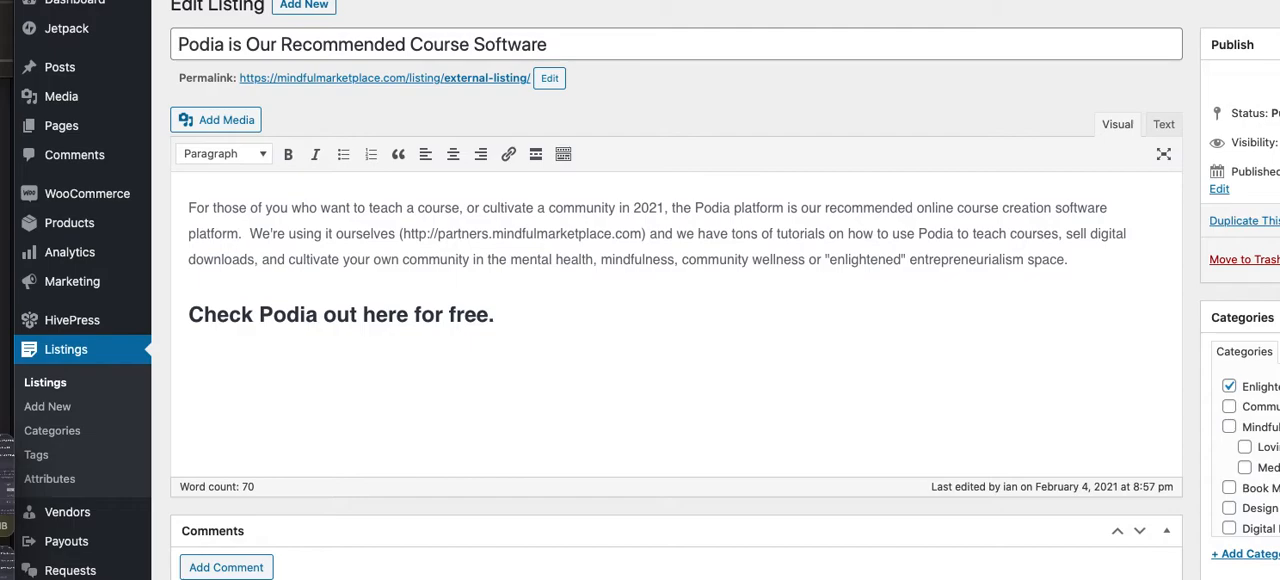
Examine the Podia listing's edit page, including its vendor, verified and featured settings, images, price, file and external link attributes
left_click(678, 87)
scroll(679, 91, "down", 4)
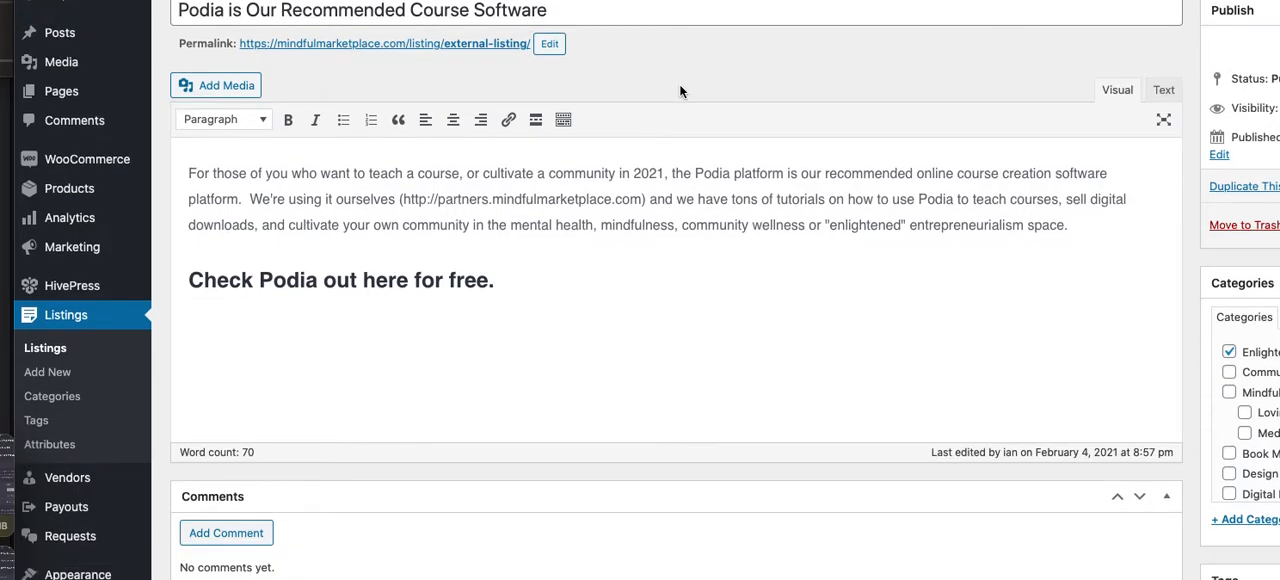
scroll(680, 86, "down", 5)
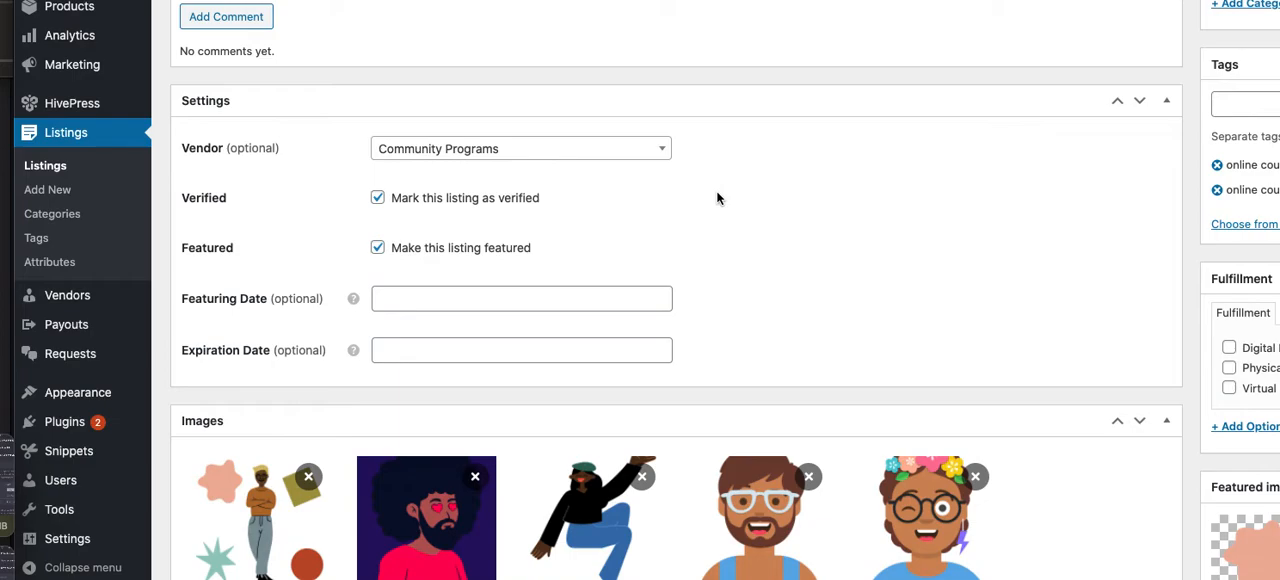
scroll(717, 198, "down", 3)
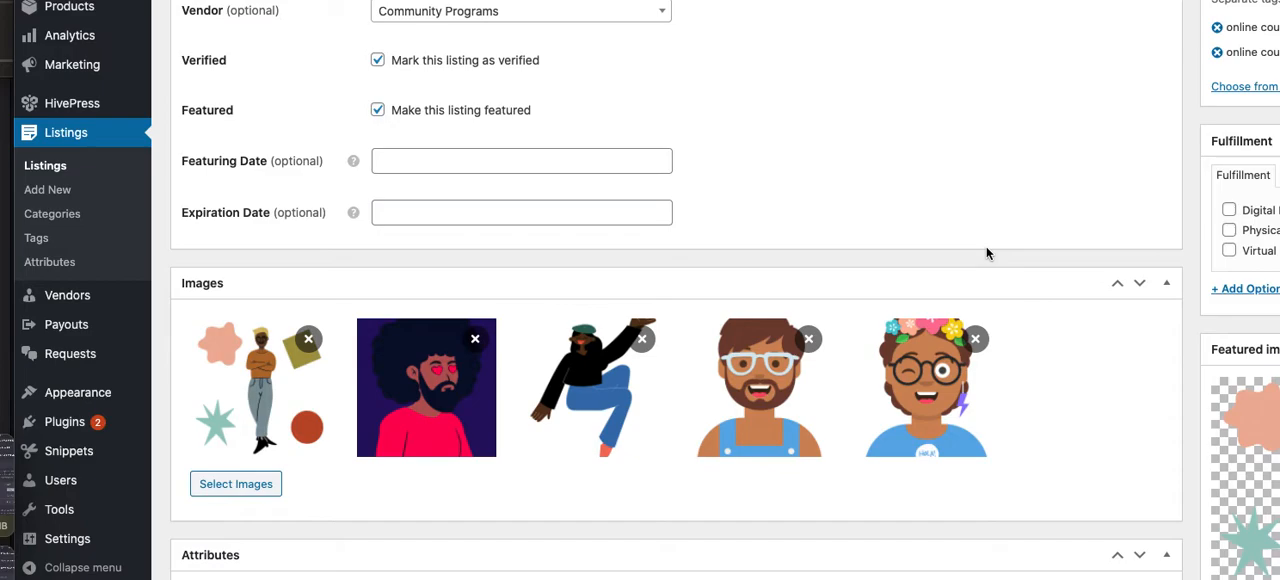
scroll(986, 250, "down", 3)
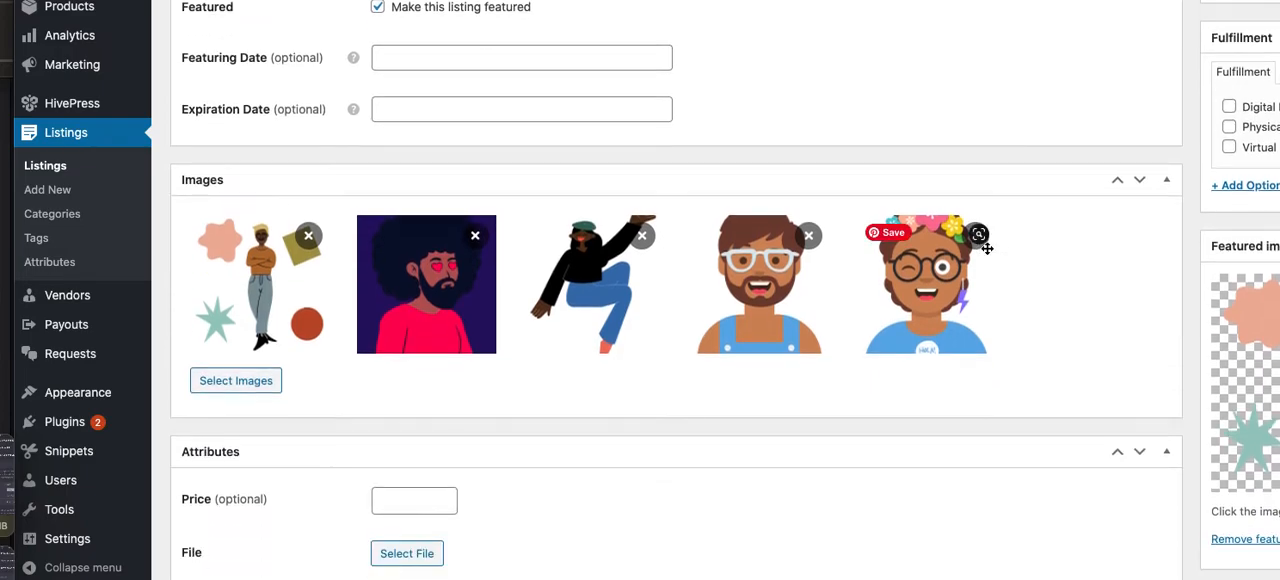
scroll(987, 248, "down", 2)
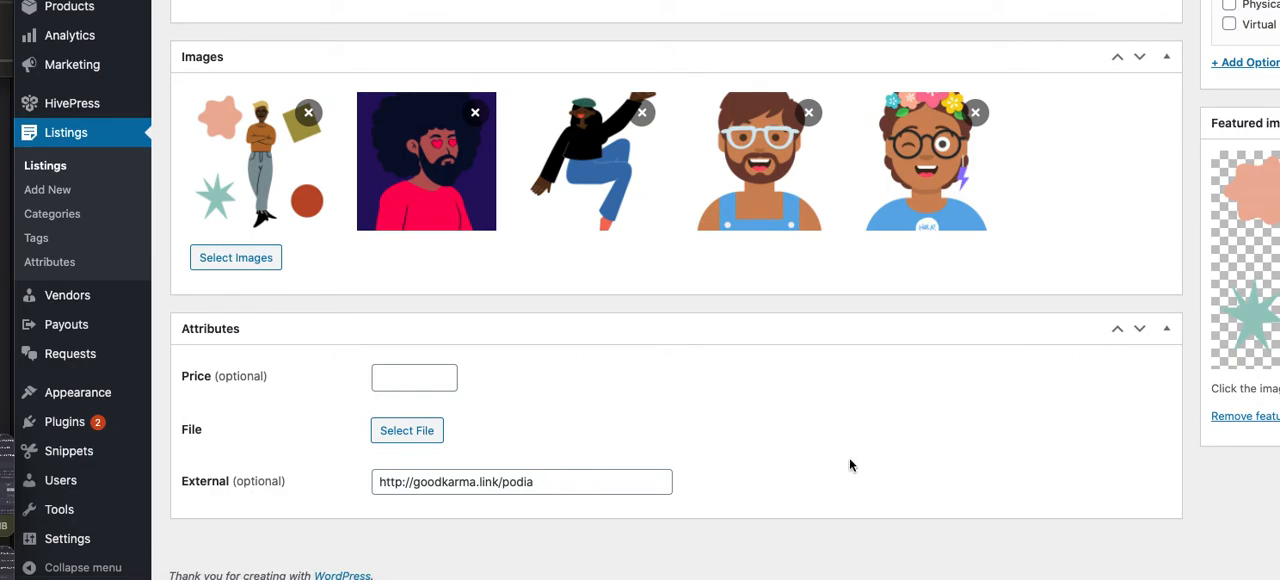
scroll(850, 465, "up", 1)
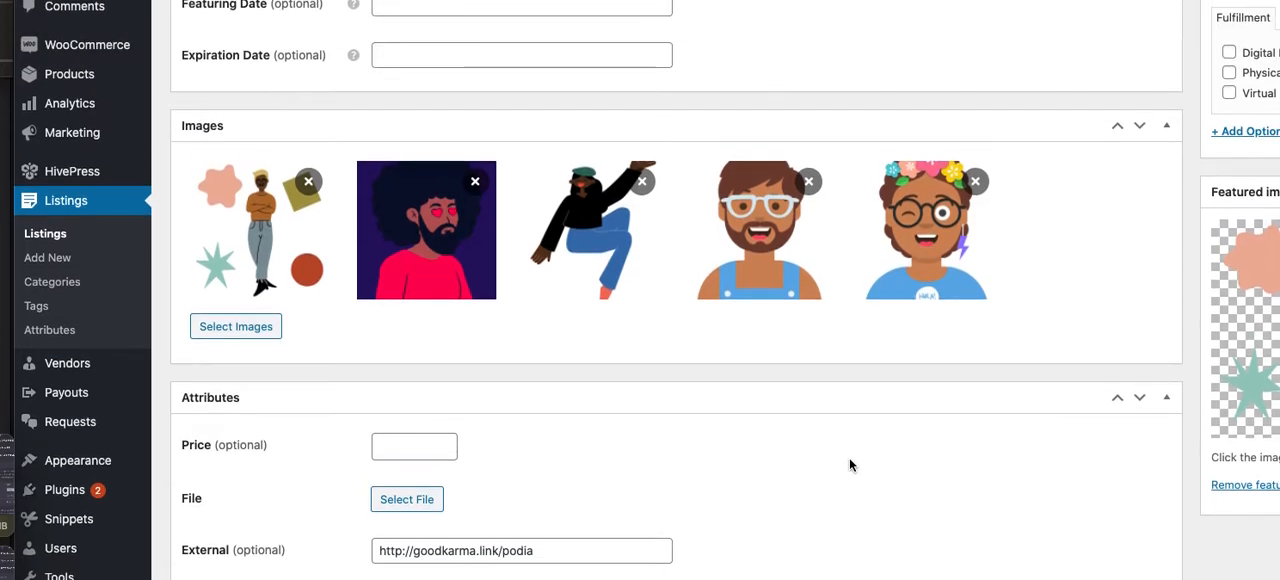
scroll(850, 465, "down", 1)
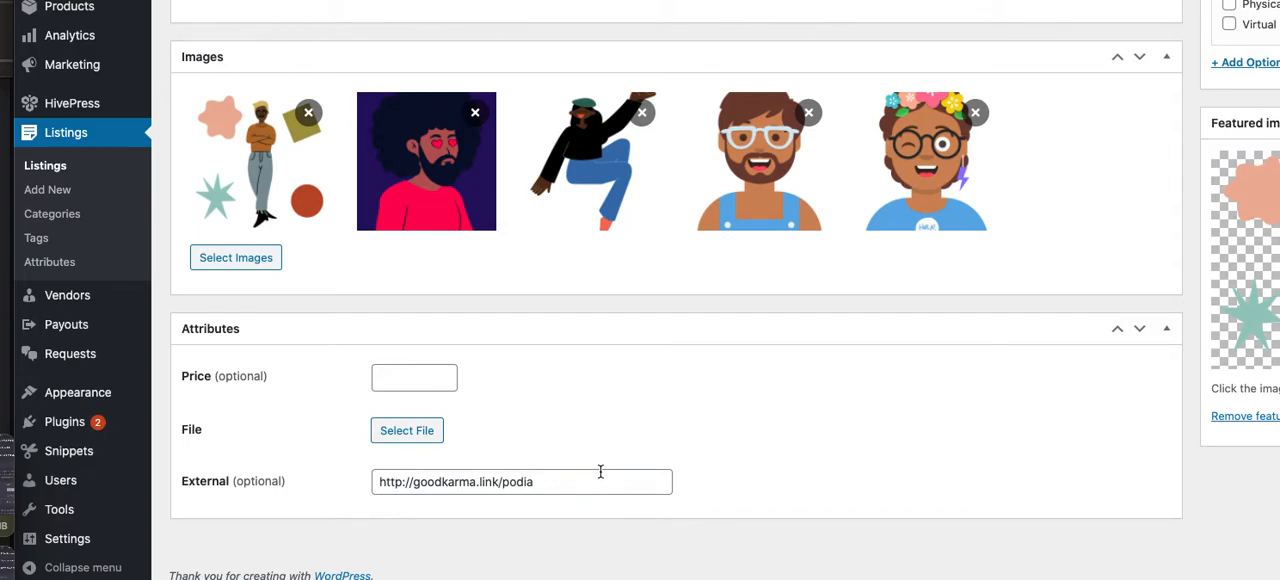
scroll(599, 447, "up", 2)
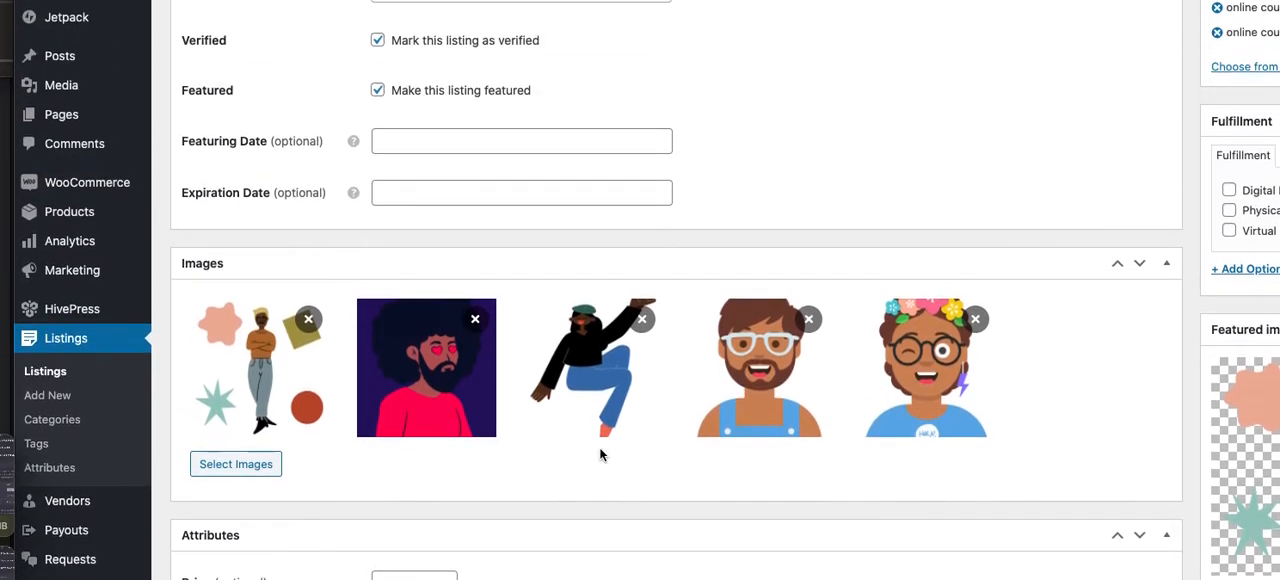
scroll(599, 455, "up", 2)
scroll(601, 450, "up", 6)
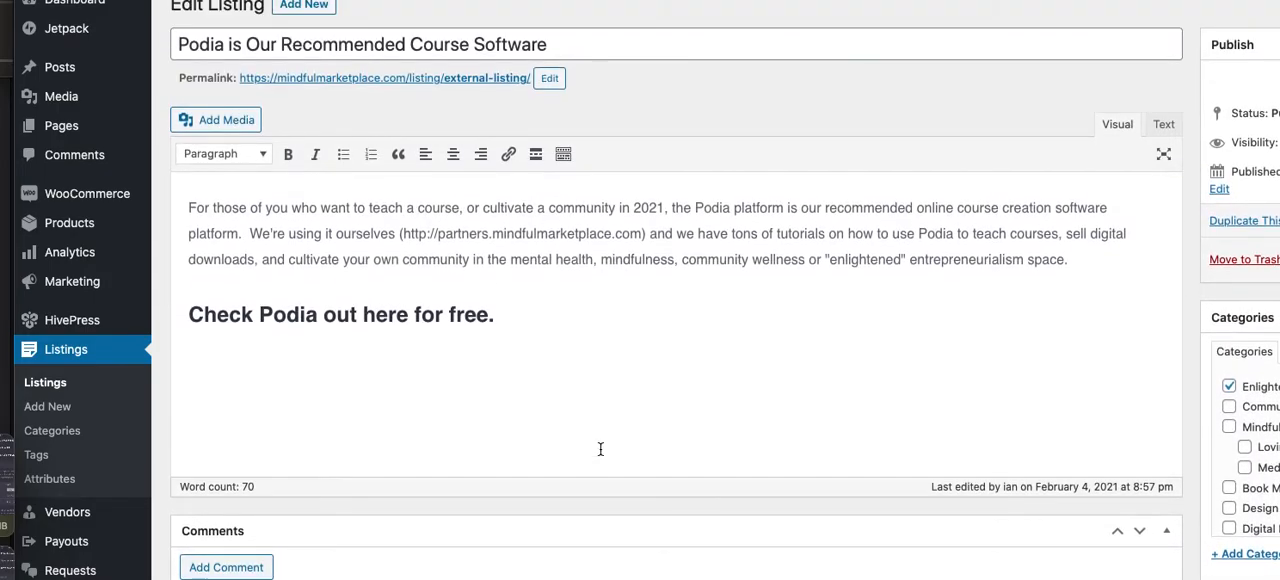
Leave the listing editor without saving and go to the storefront
mouse_move(104, 0)
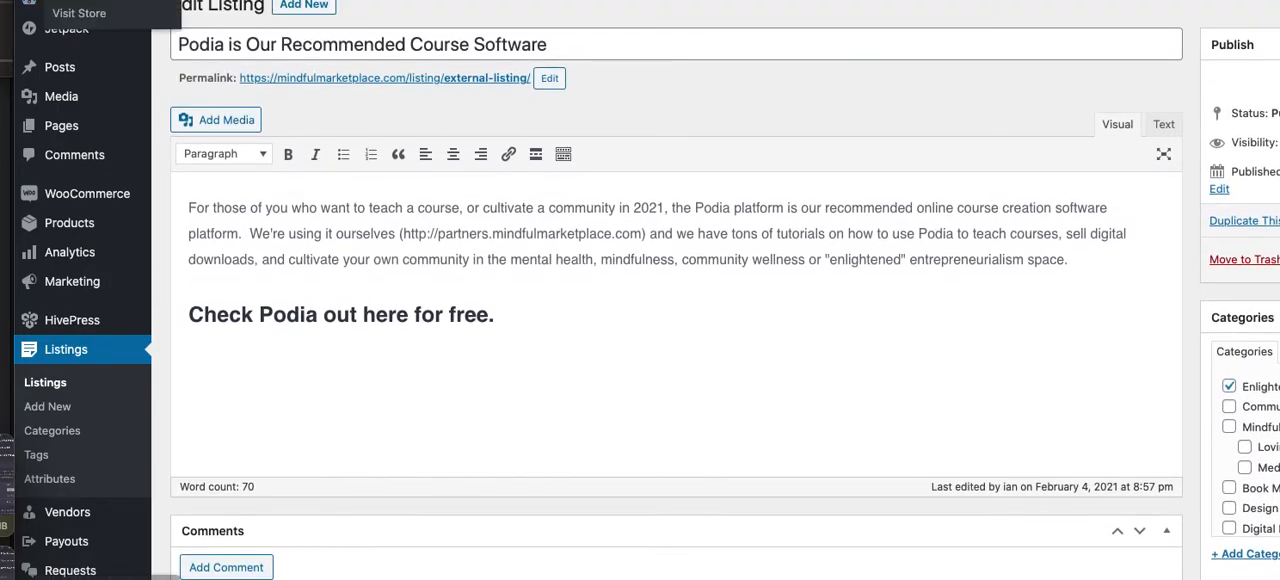
left_click(83, 4)
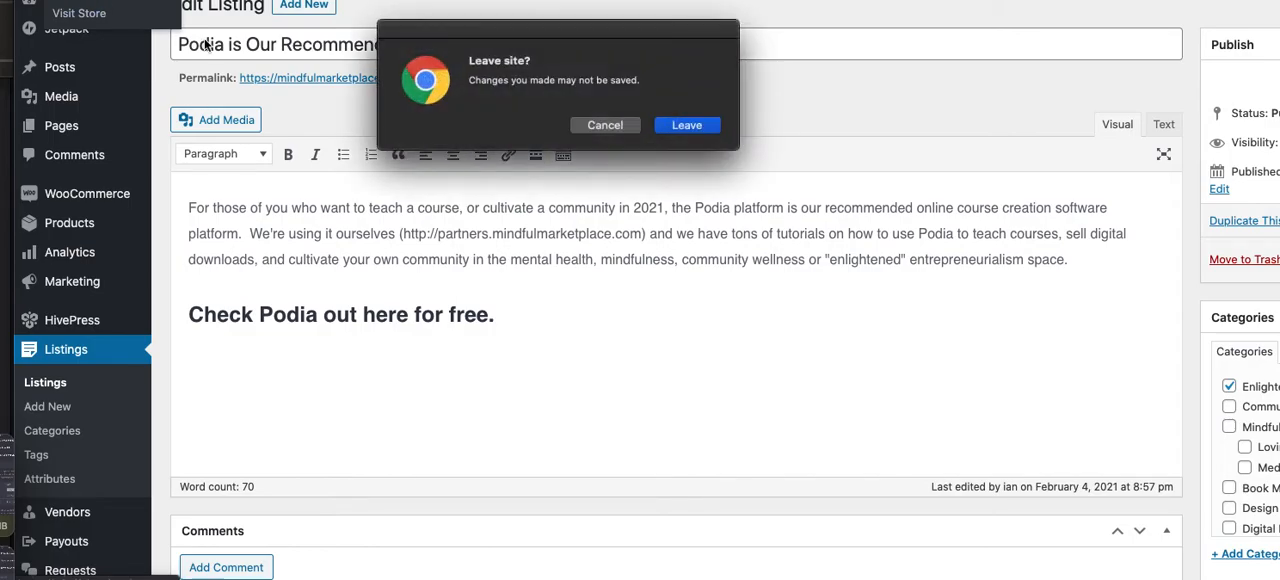
left_click(694, 130)
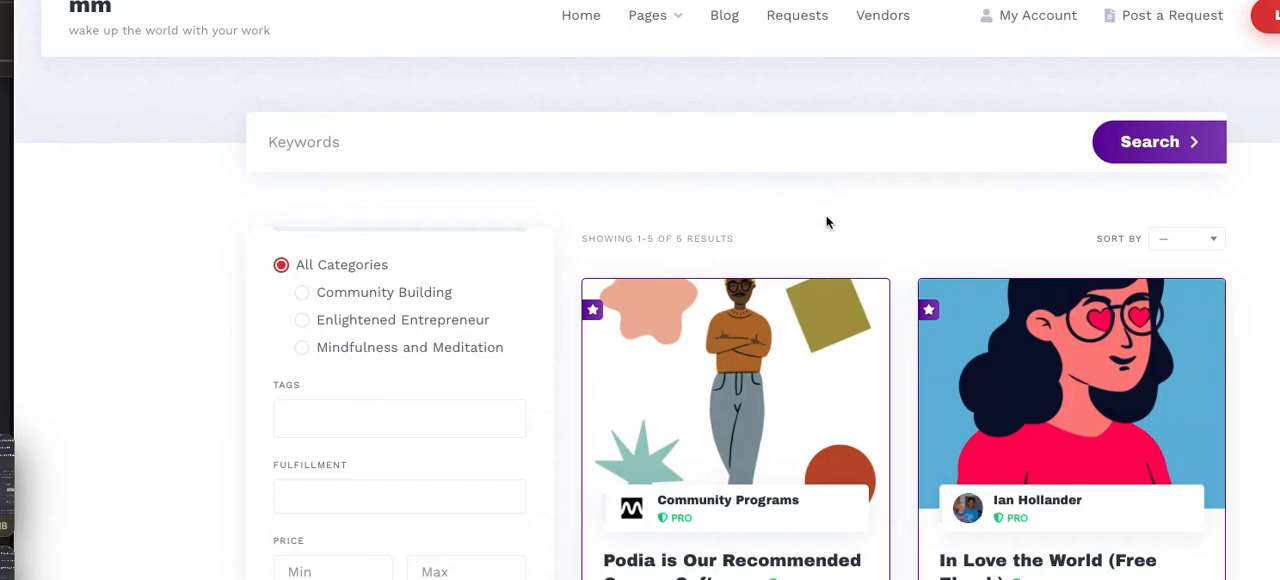
Open the Podia listing from the store and follow its external link to view the Podia landing page
scroll(826, 220, "down", 2)
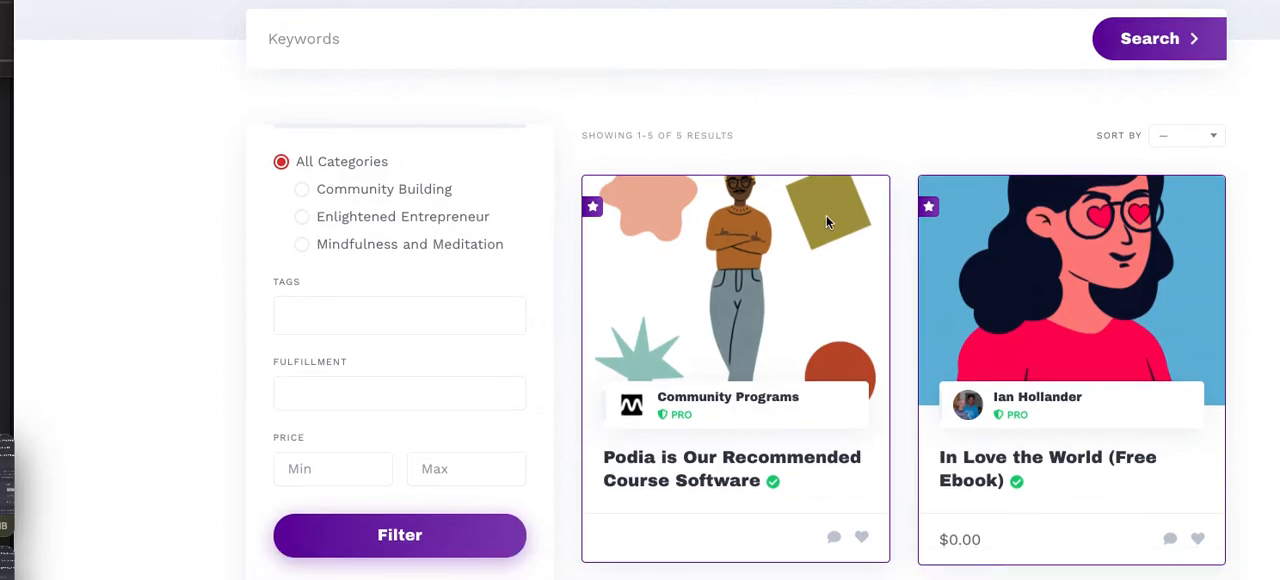
left_click(884, 455)
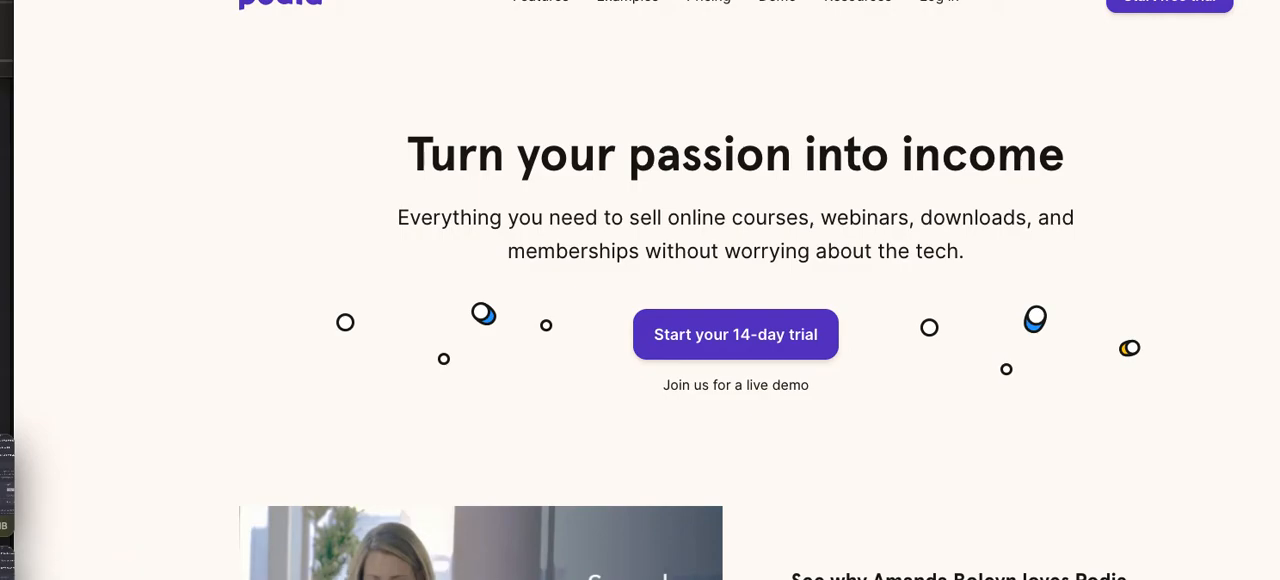
scroll(690, 340, "down", 1)
scroll(690, 340, "up", 1)
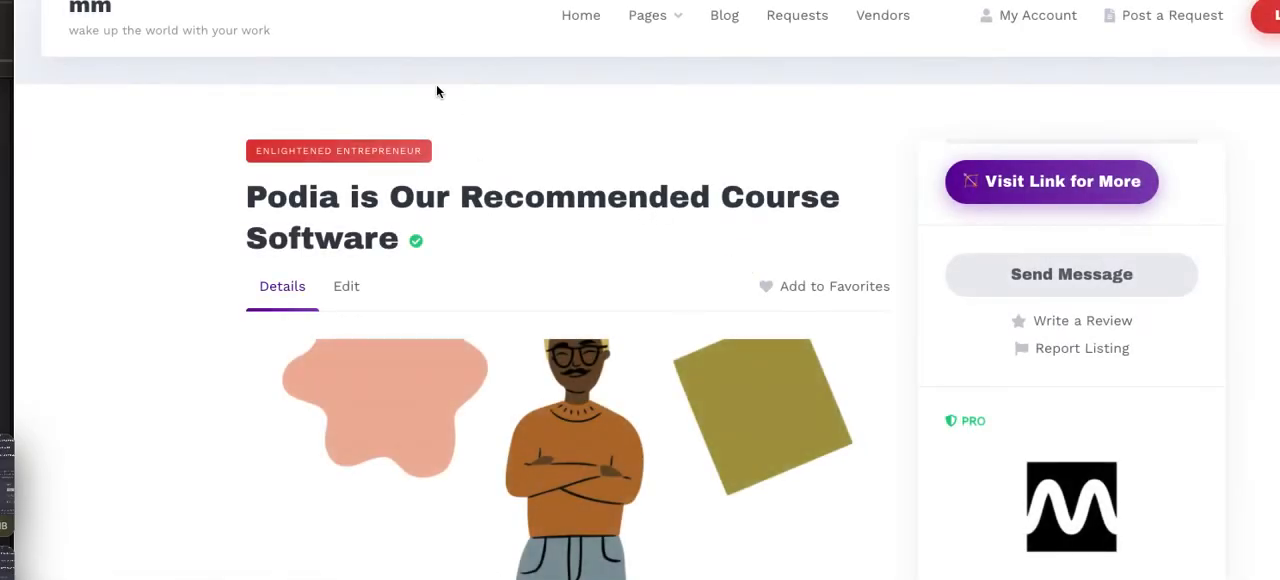
Open the Podia listing for editing and set its Price attribute to 0
left_click(442, 2)
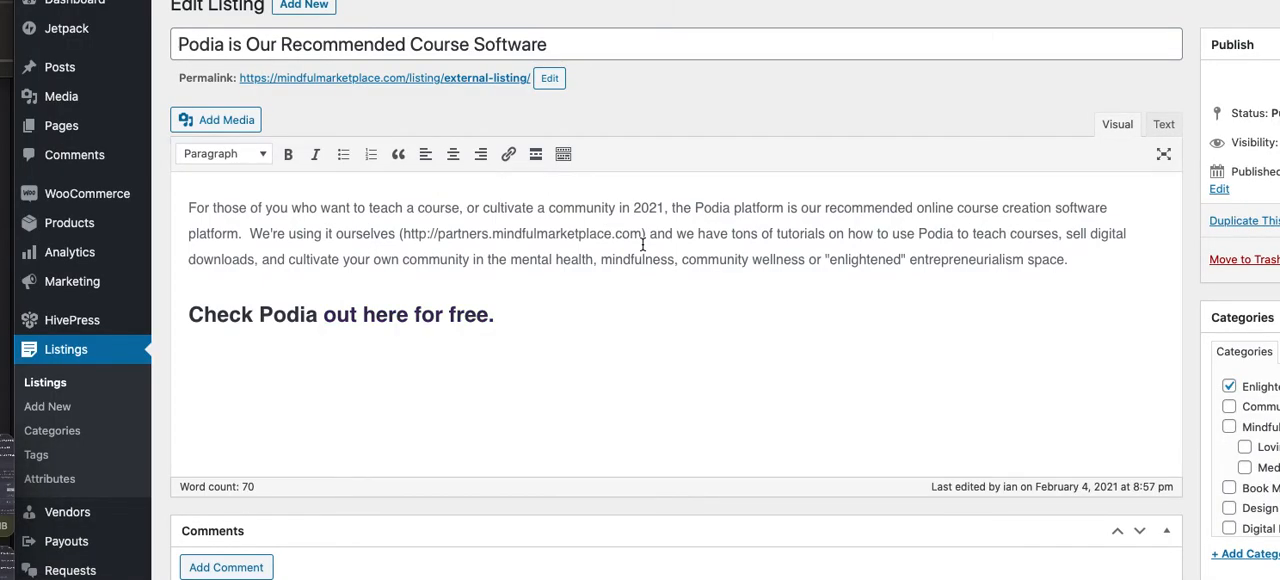
scroll(643, 245, "down", 7)
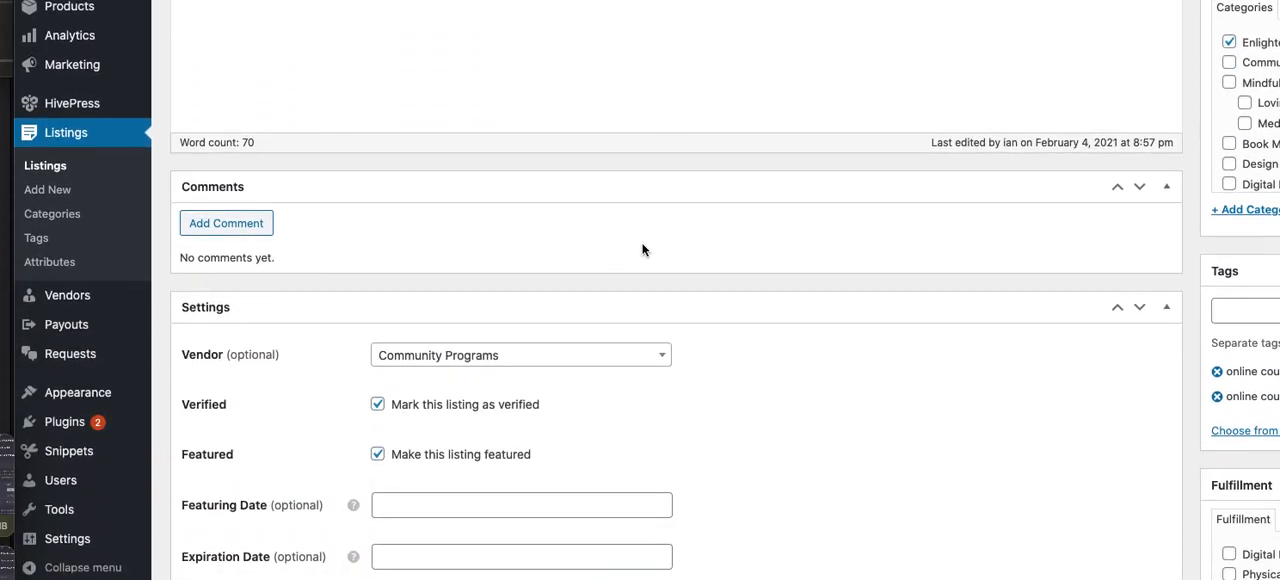
scroll(643, 250, "down", 8)
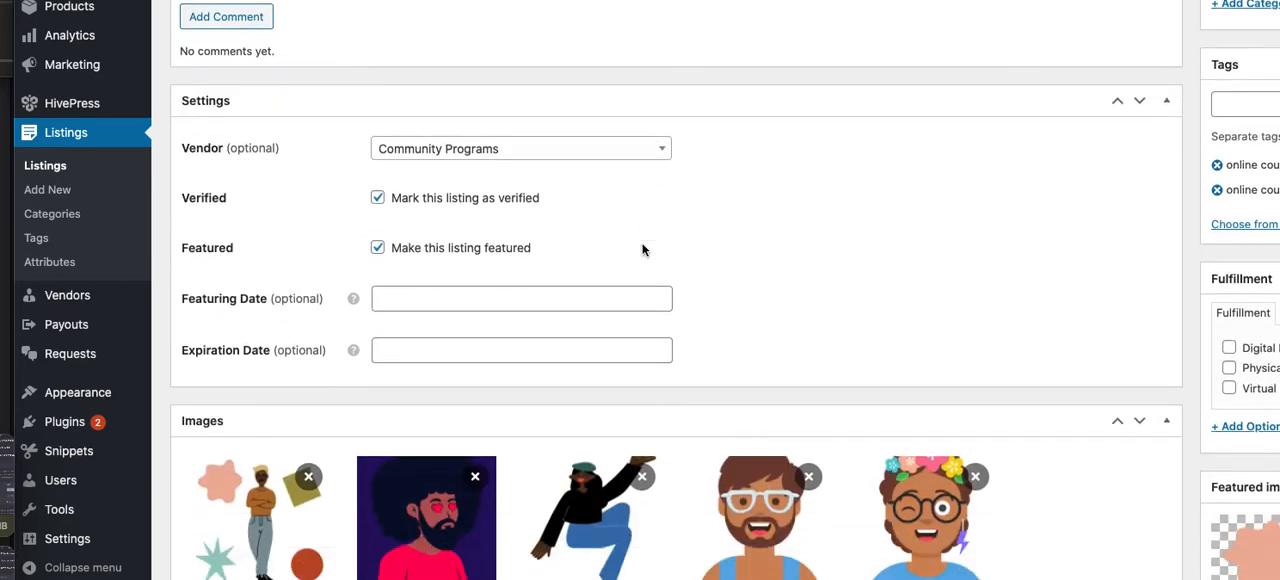
scroll(643, 250, "down", 3)
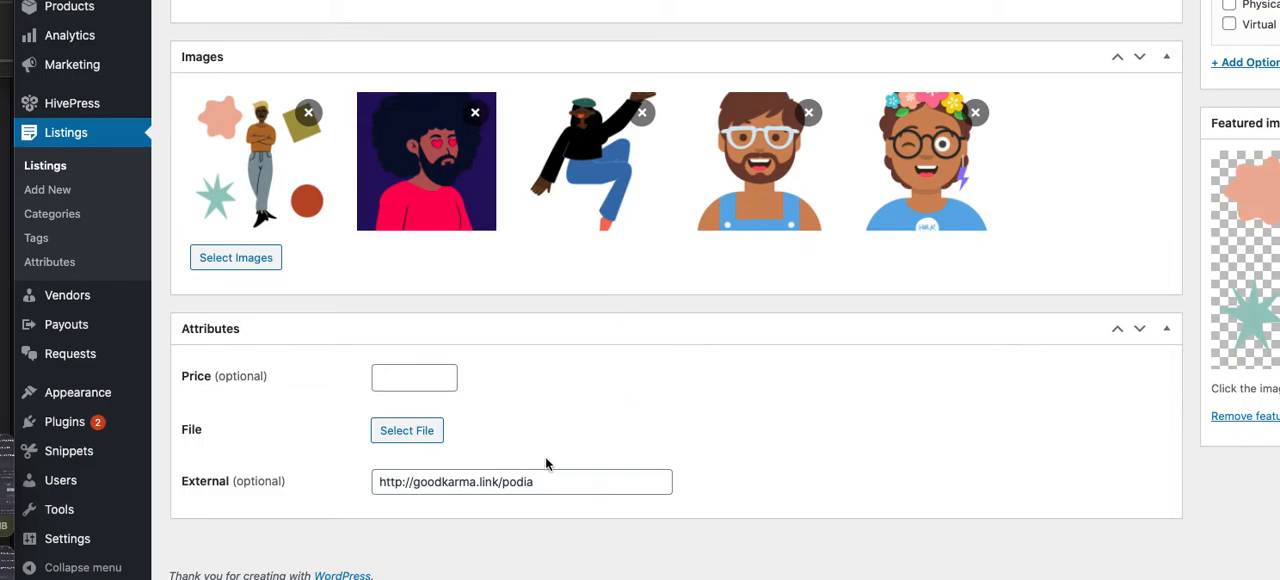
left_click(427, 377)
type("0")
left_click(852, 375)
scroll(852, 375, "up", 1)
scroll(852, 375, "down", 1)
scroll(558, 446, "up", 5)
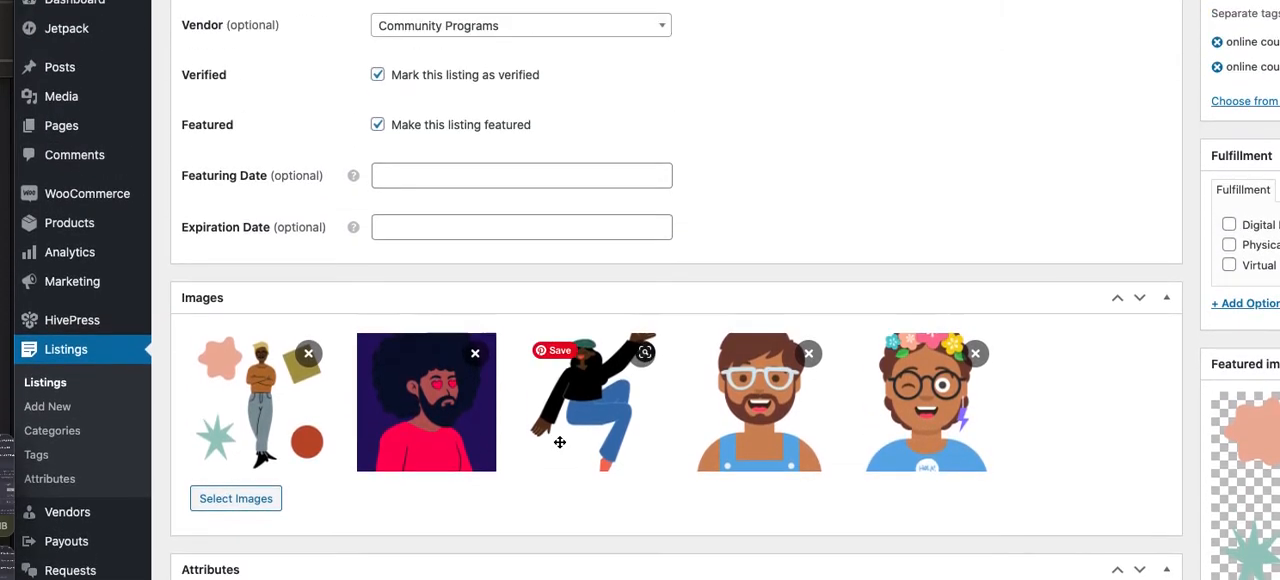
scroll(558, 441, "up", 5)
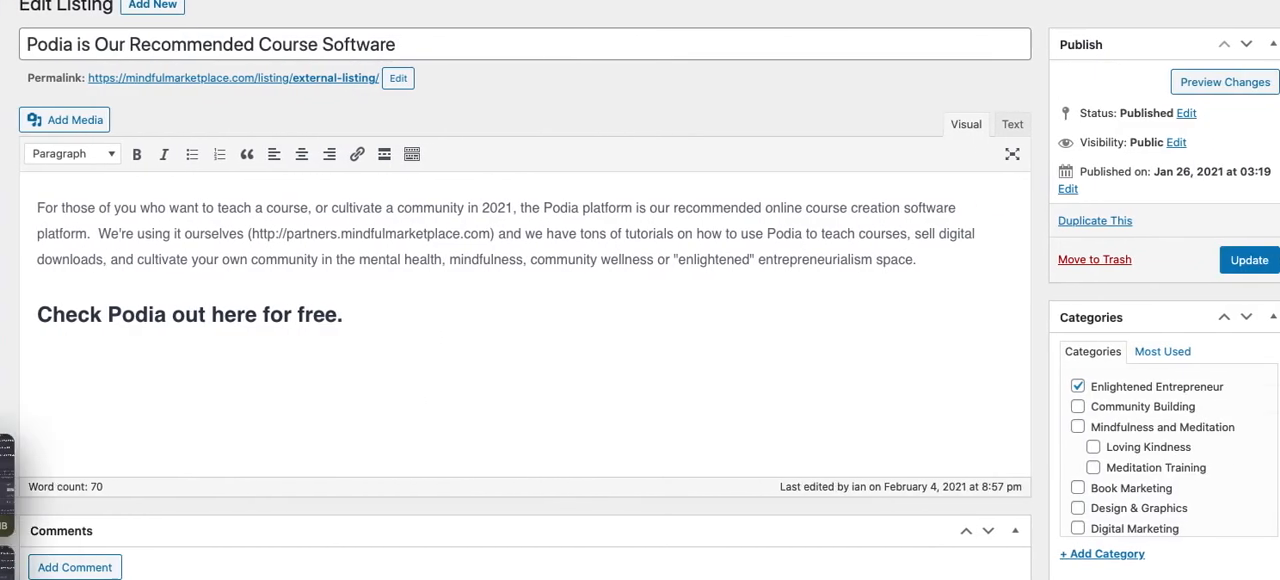
Update the Podia listing to save its changes, and go to the mindfulmarketplace.com storefront
left_click(1212, 259)
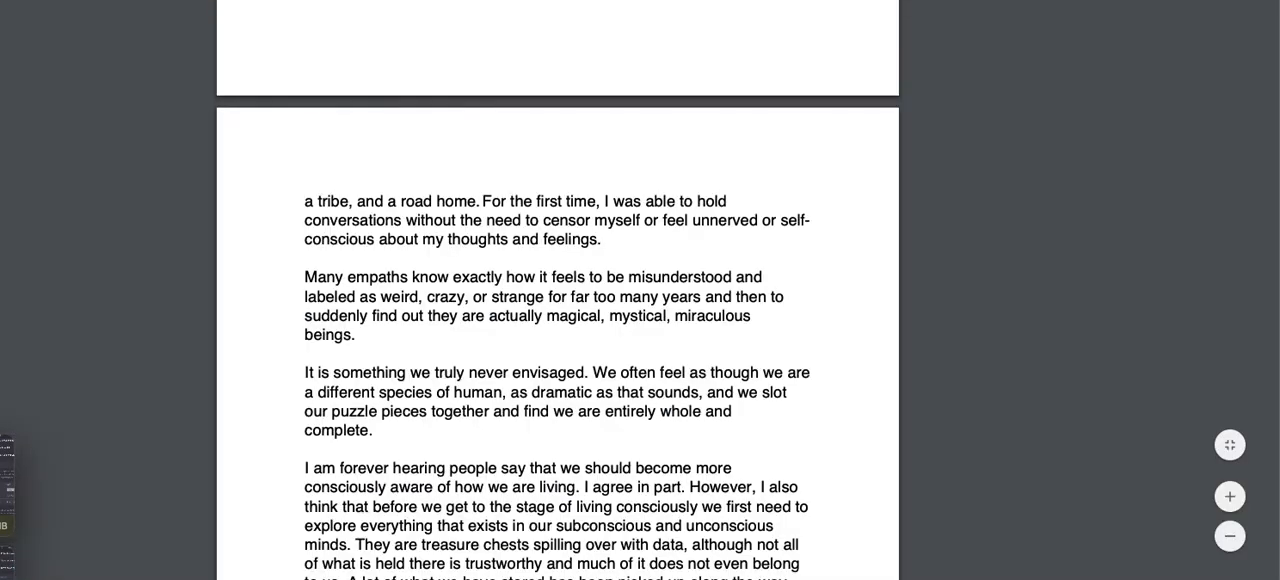
scroll(557, 290, "down", 11)
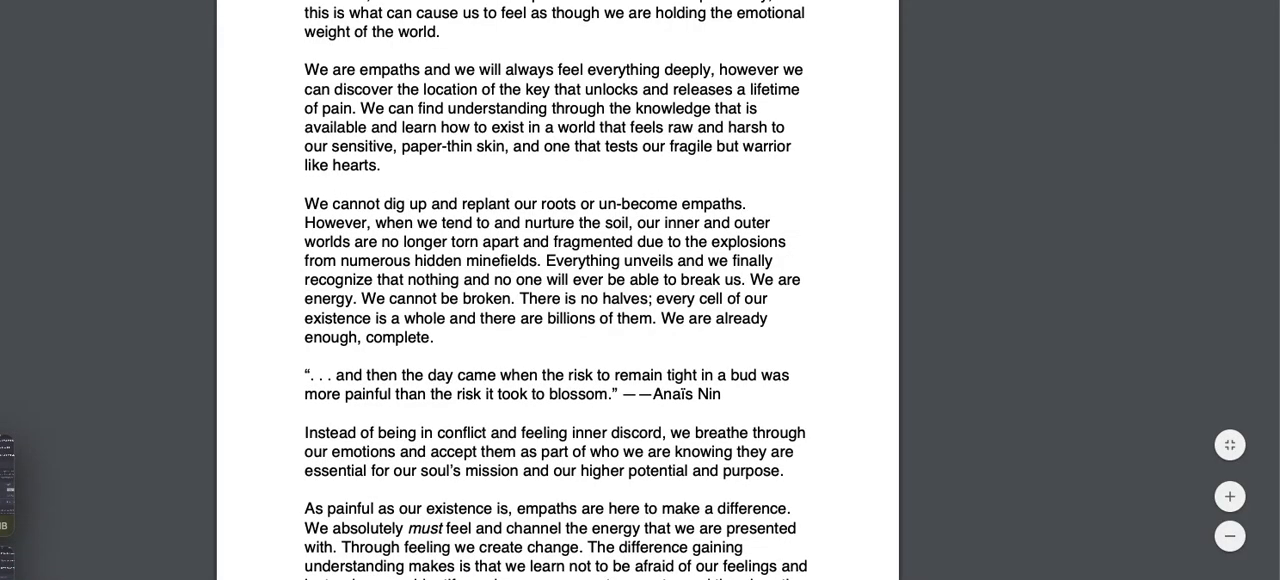
scroll(557, 290, "down", 5)
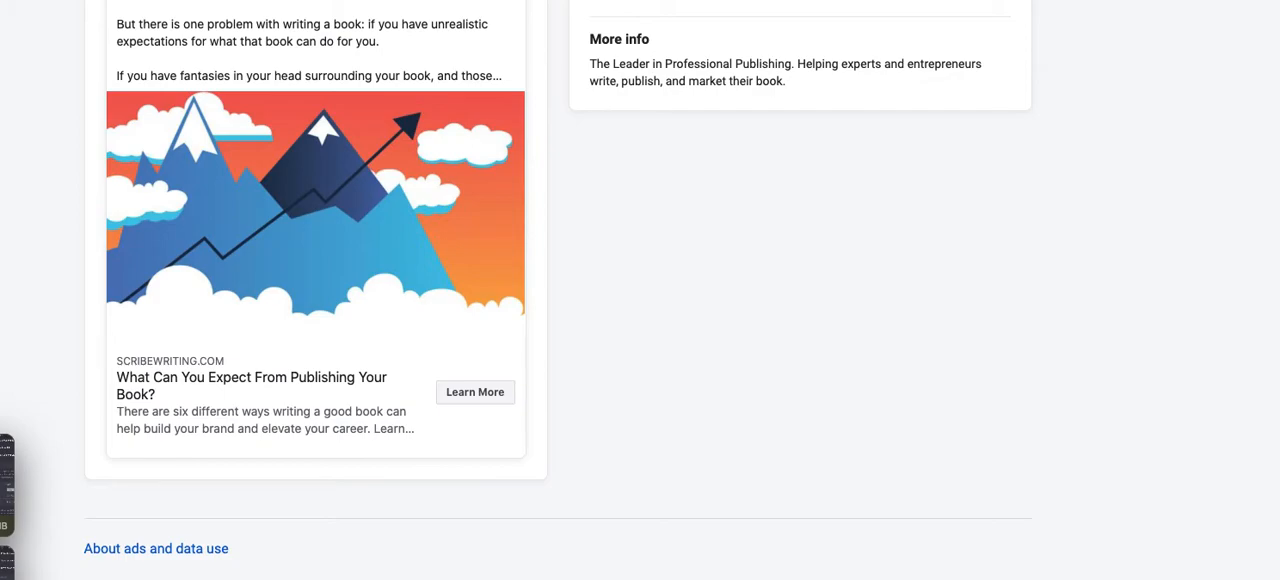
type("mindfulmarketplace.")
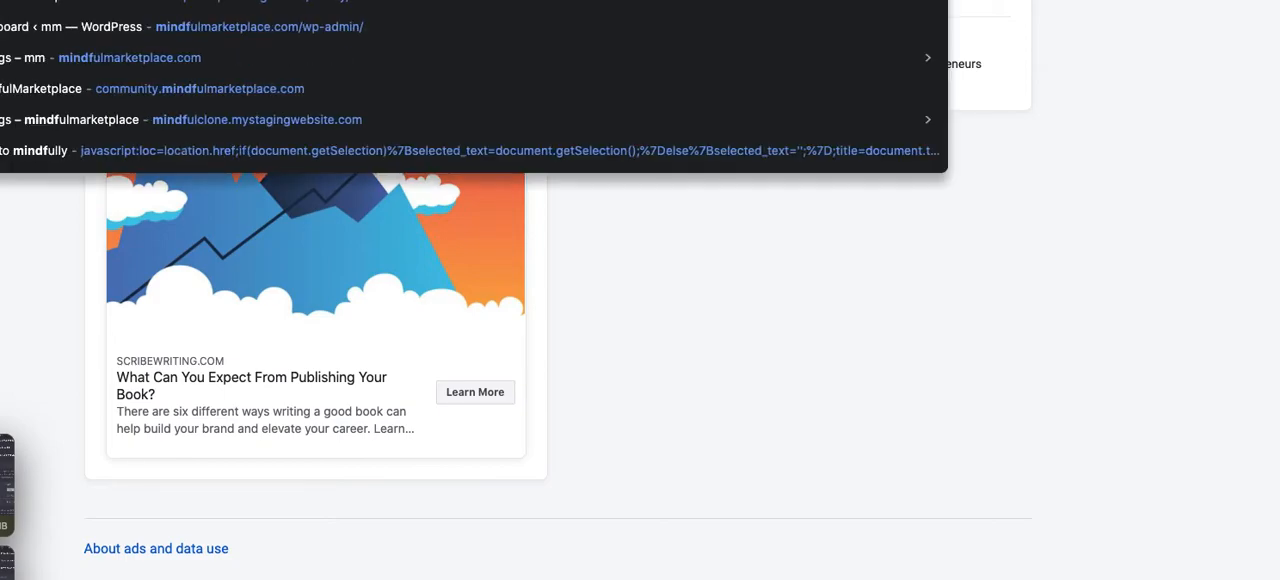
type("com")
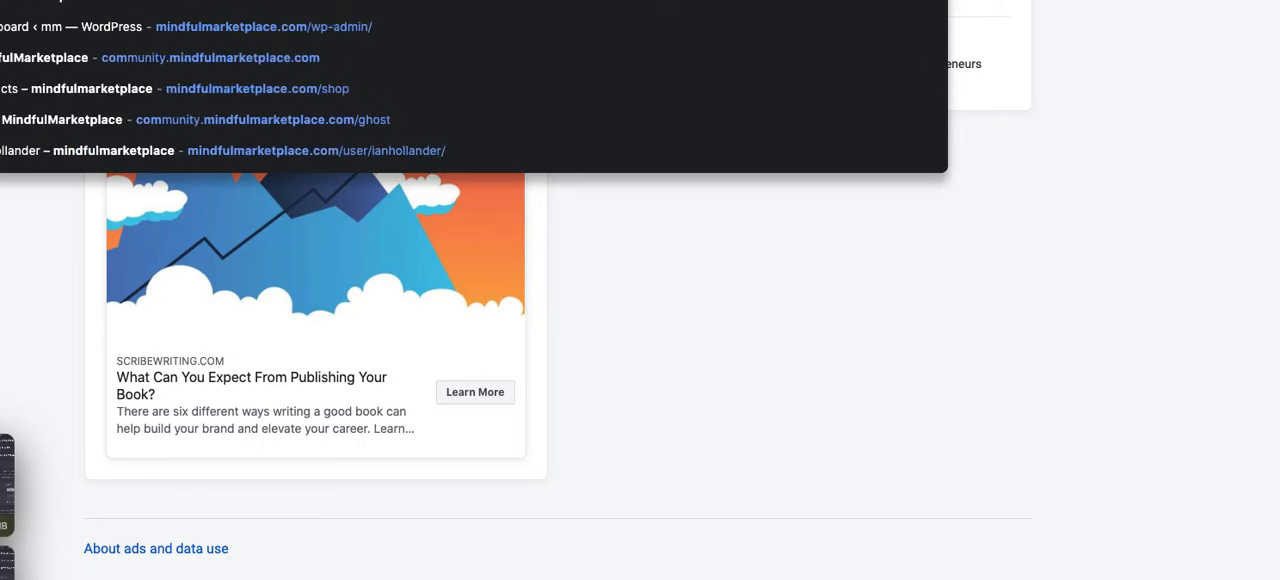
key("Return")
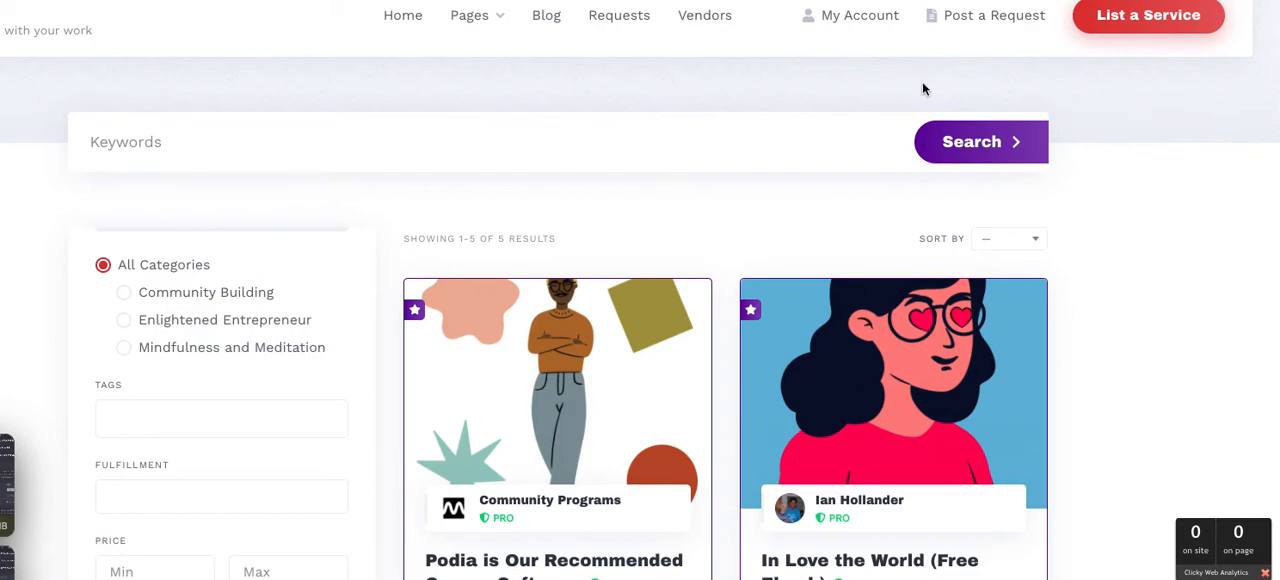
Open the Podia course software listing from the storefront to check its price, external link and purchase option
scroll(922, 89, "down", 3)
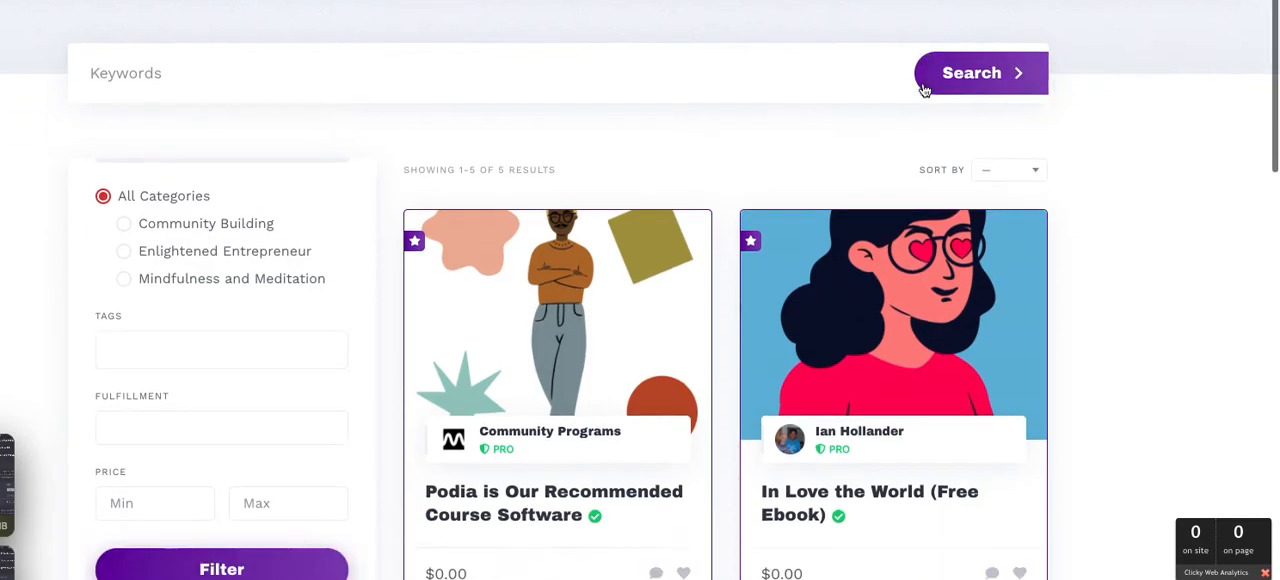
scroll(925, 90, "down", 1)
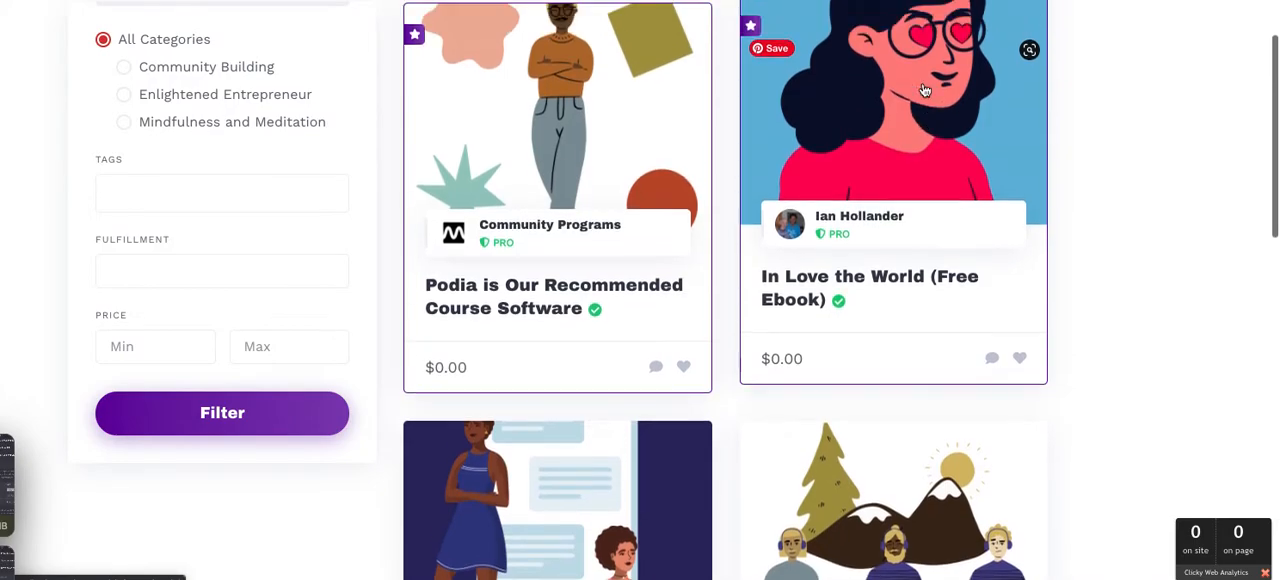
left_click(586, 282)
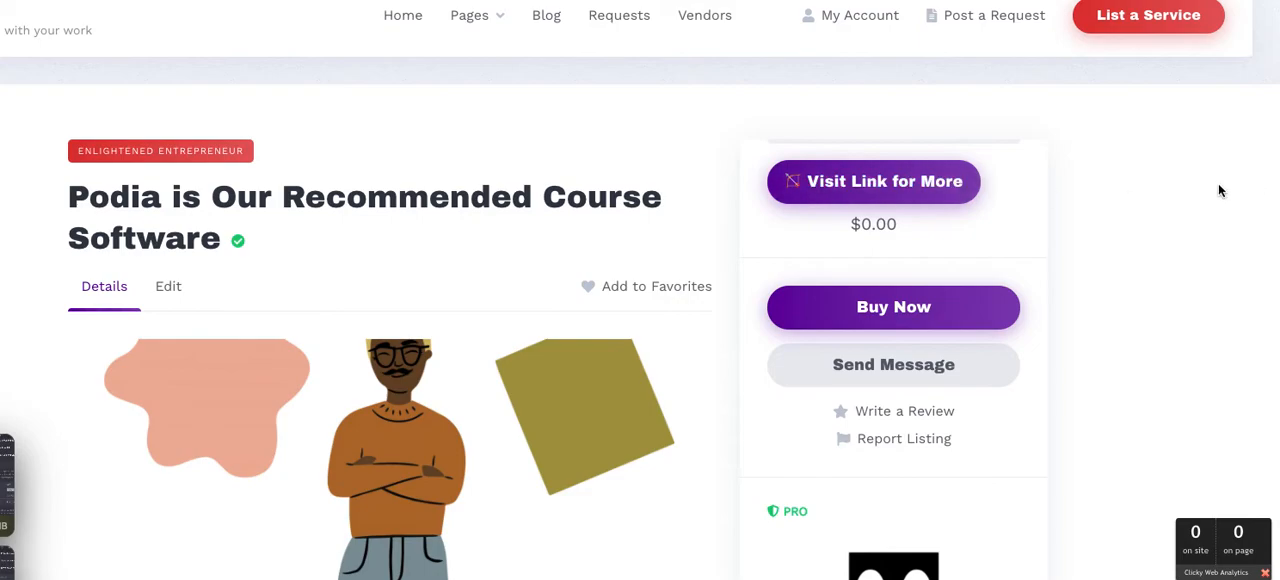
left_click(910, 301)
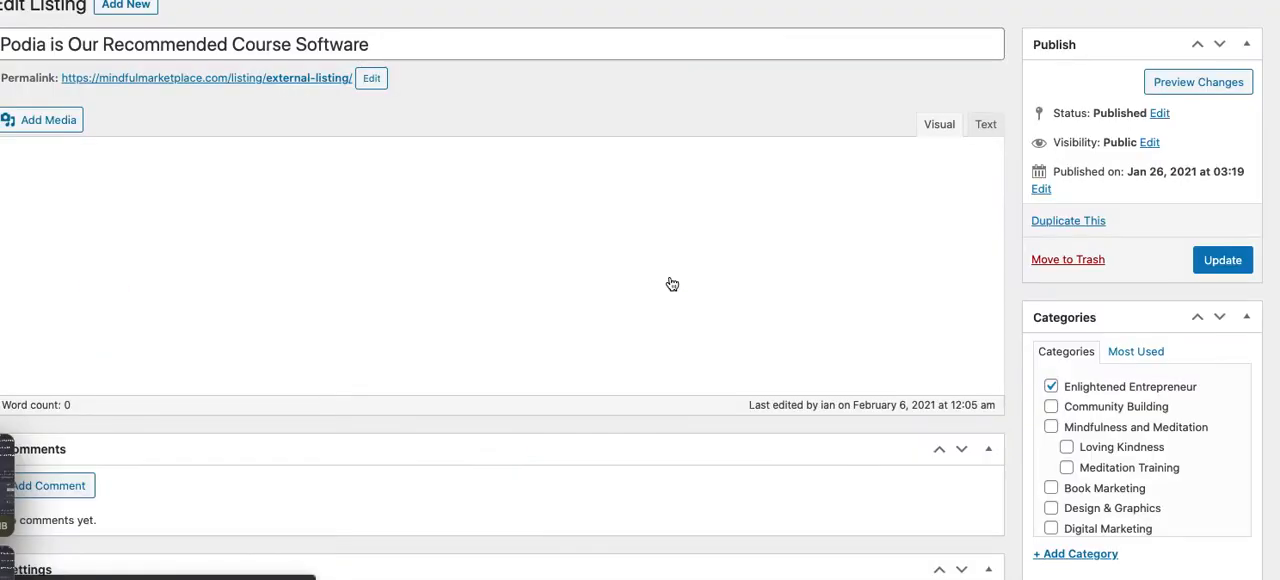
Open the Podia listing for editing and clear the URL in its External attribute
scroll(672, 285, "down", 5)
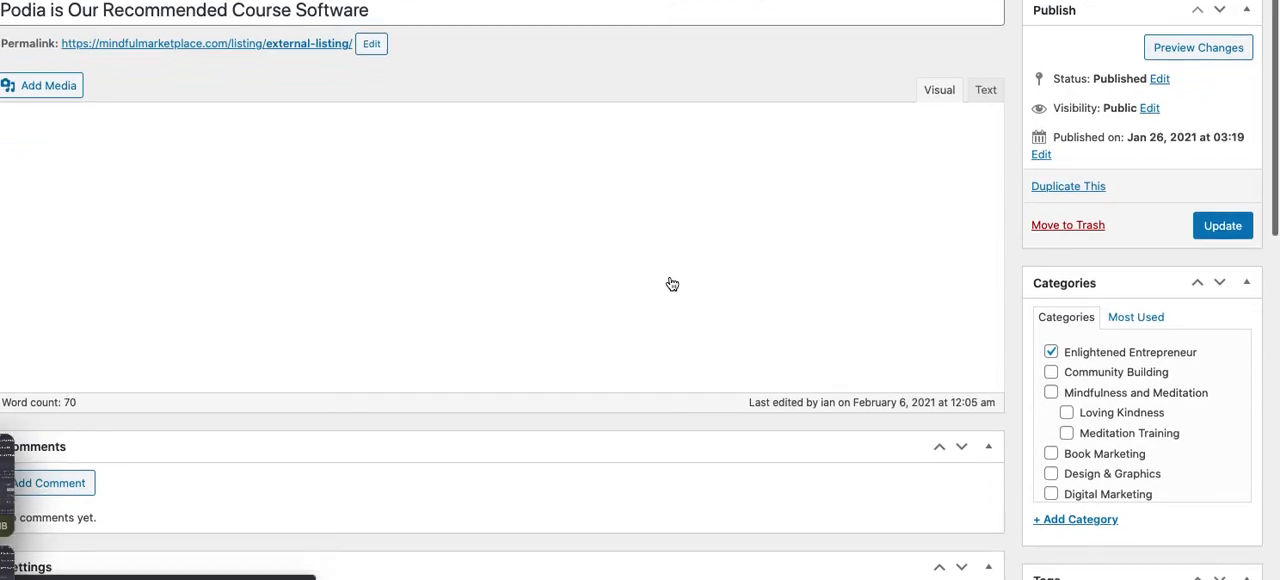
scroll(672, 285, "down", 1)
scroll(672, 285, "up", 3)
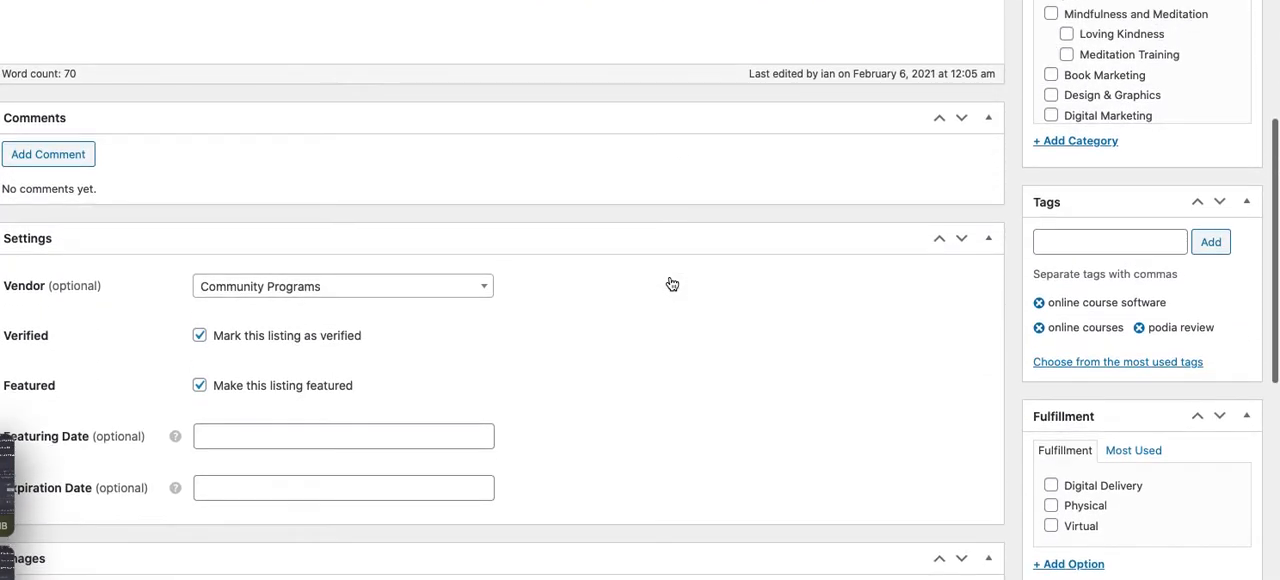
scroll(672, 285, "up", 1)
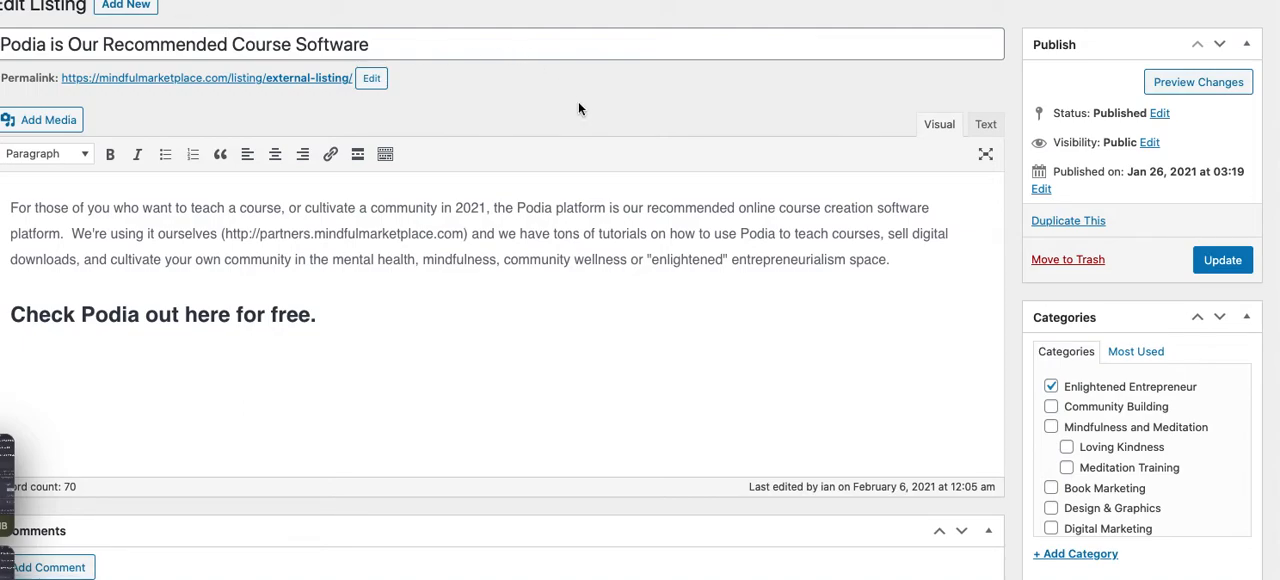
scroll(578, 108, "down", 1)
scroll(578, 103, "down", 5)
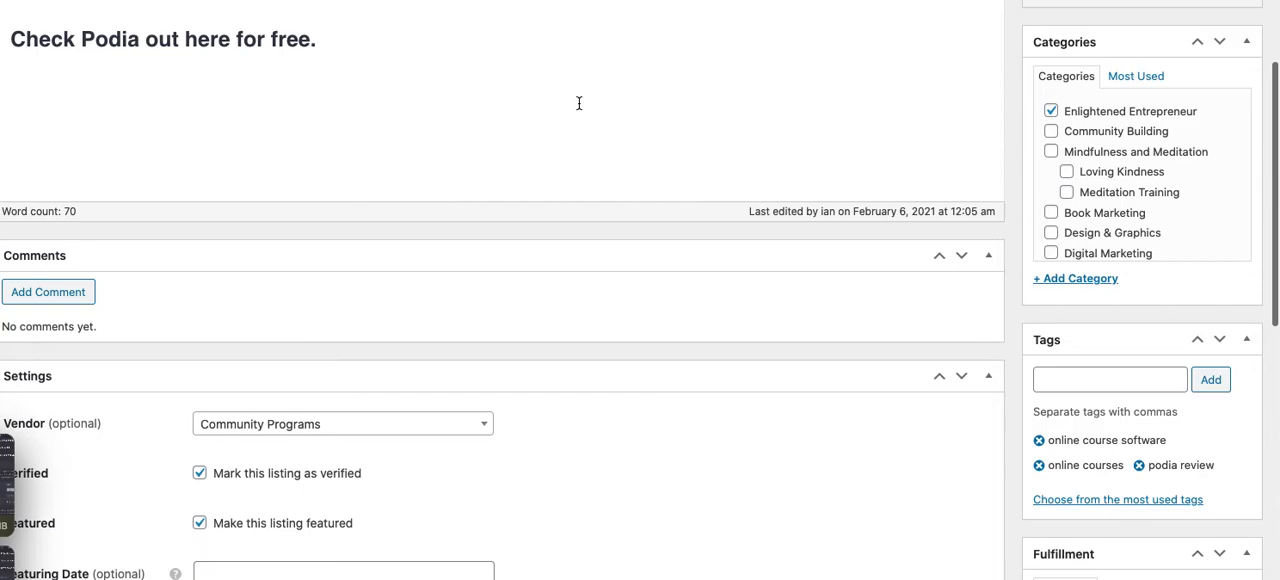
scroll(578, 103, "down", 6)
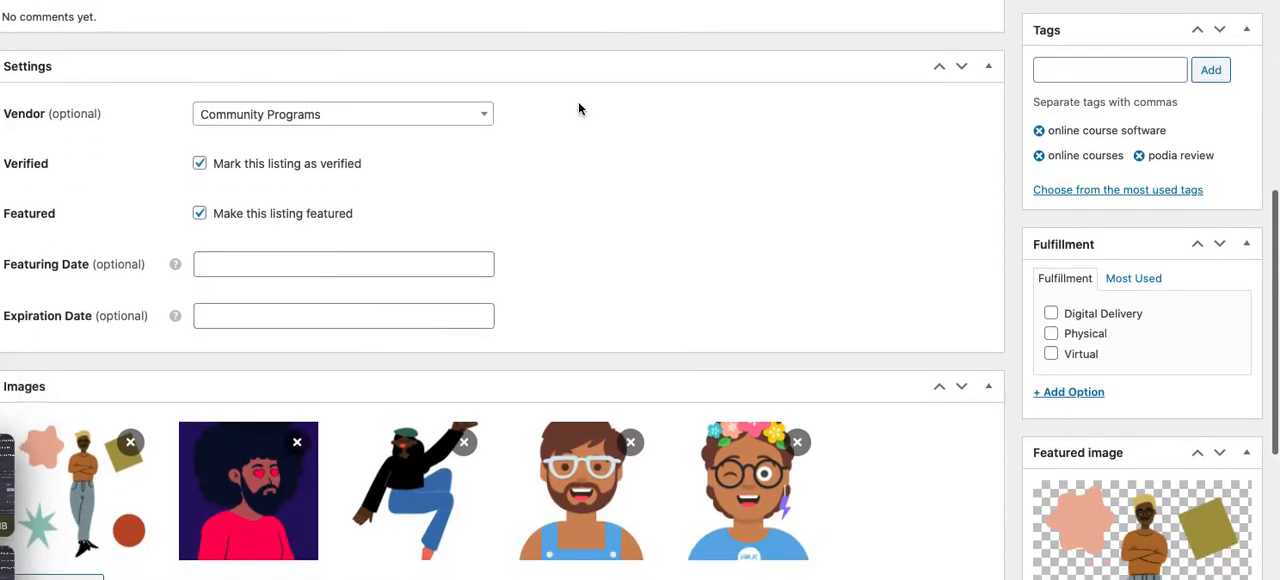
scroll(578, 105, "down", 3)
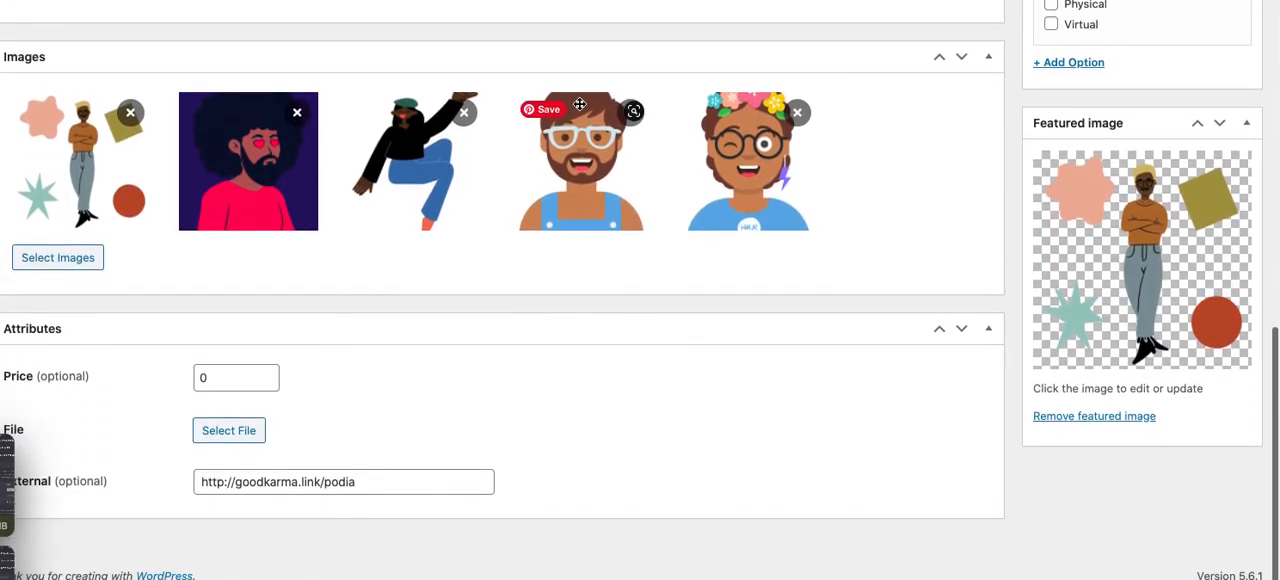
triple_click(425, 478)
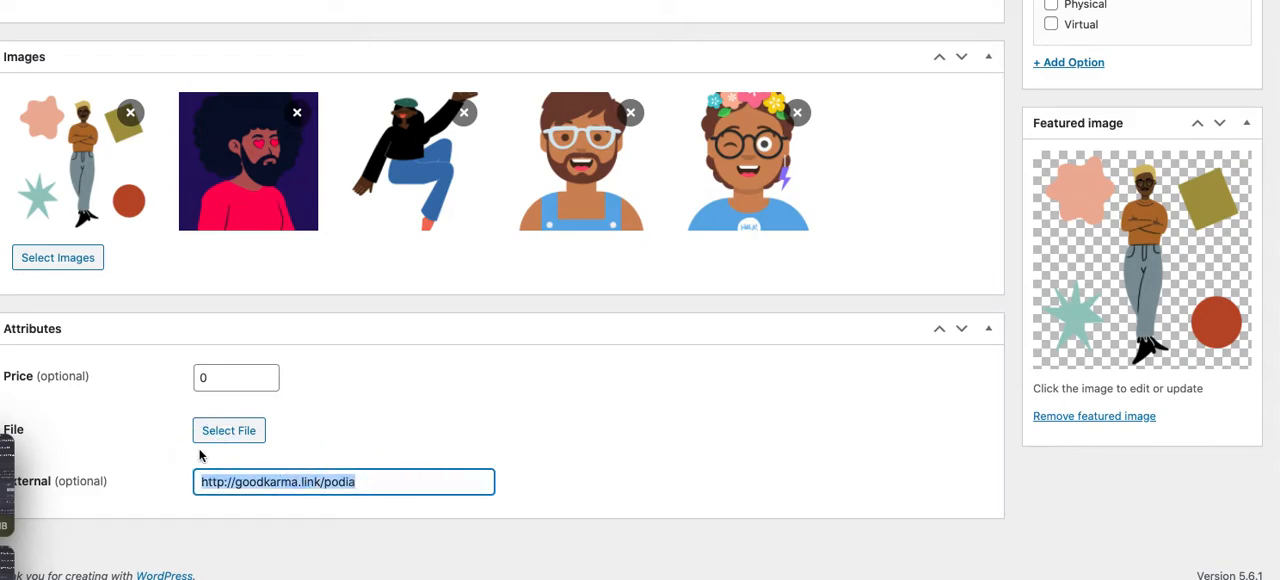
key("BackSpace")
Update the Podia listing and view its published page, leaving the editor
scroll(731, 380, "up", 2)
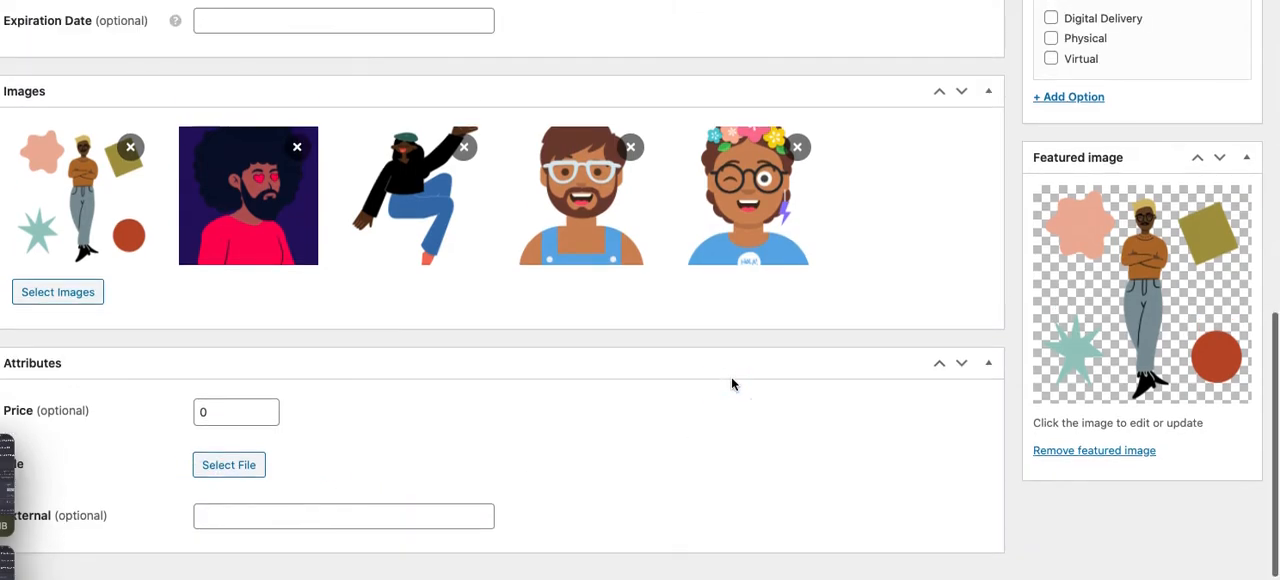
scroll(731, 380, "up", 10)
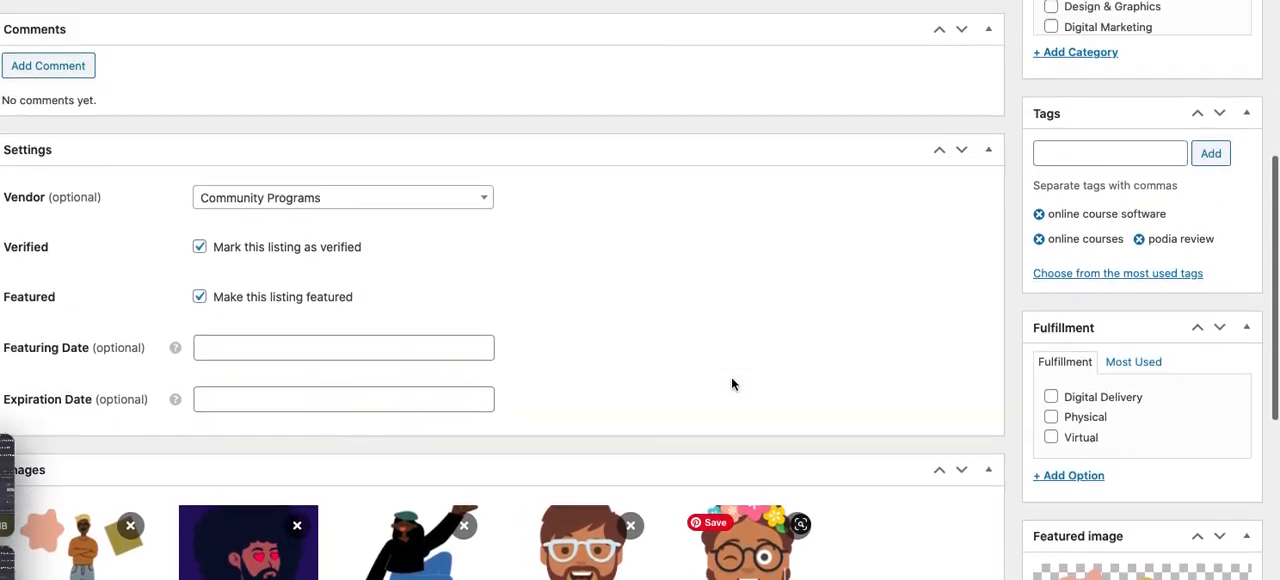
scroll(731, 384, "up", 1)
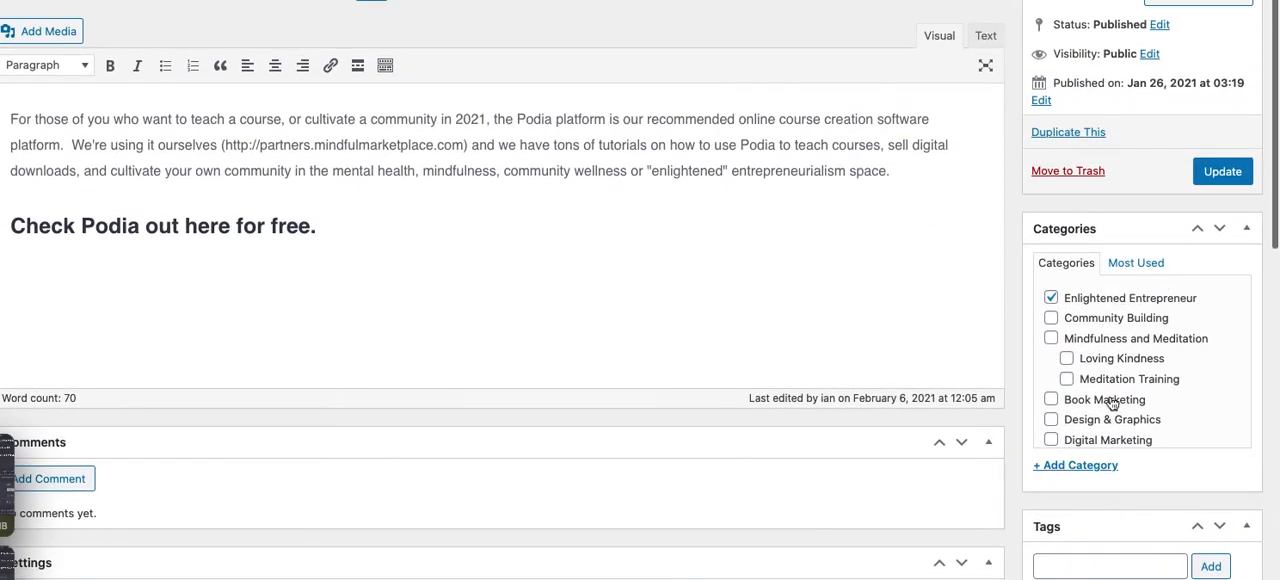
left_click(1224, 171)
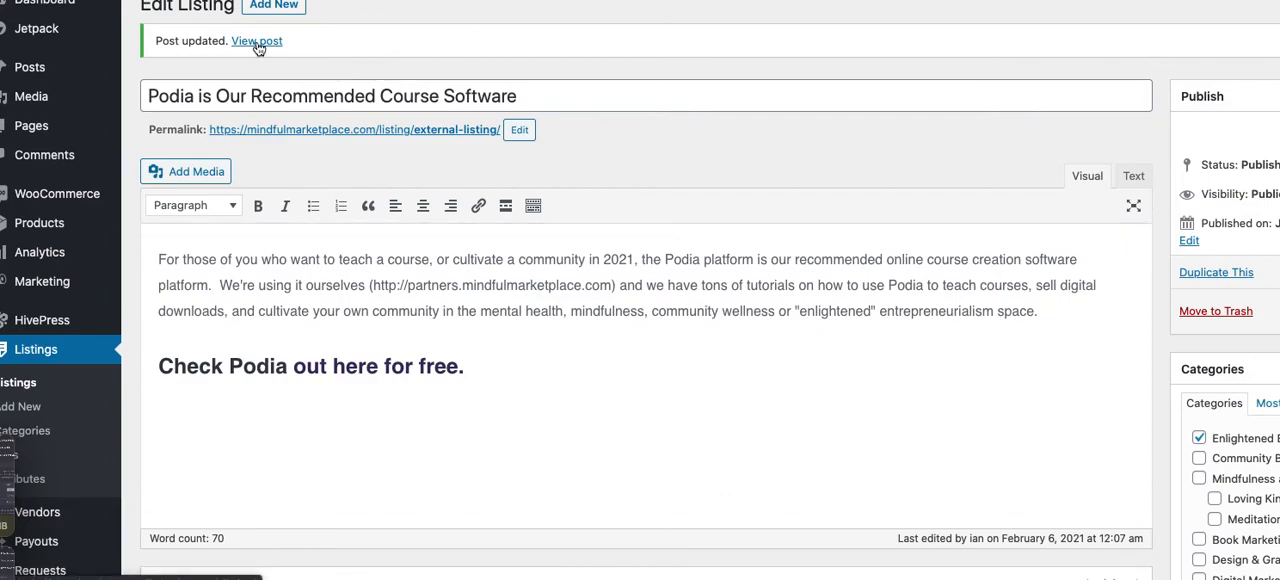
left_click(257, 42)
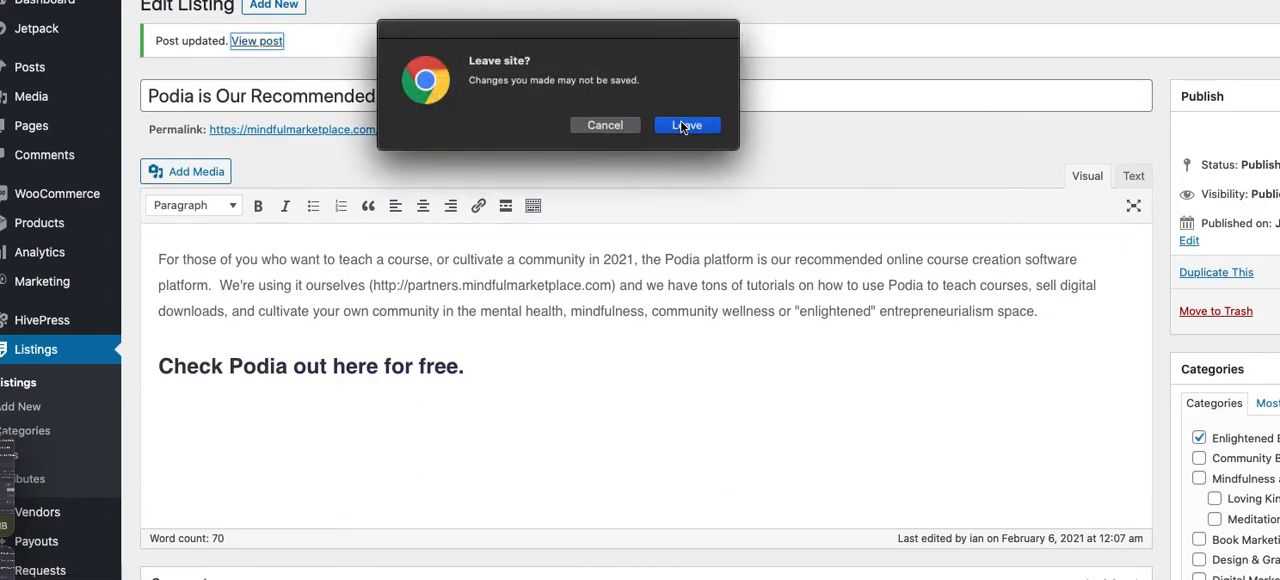
left_click(685, 125)
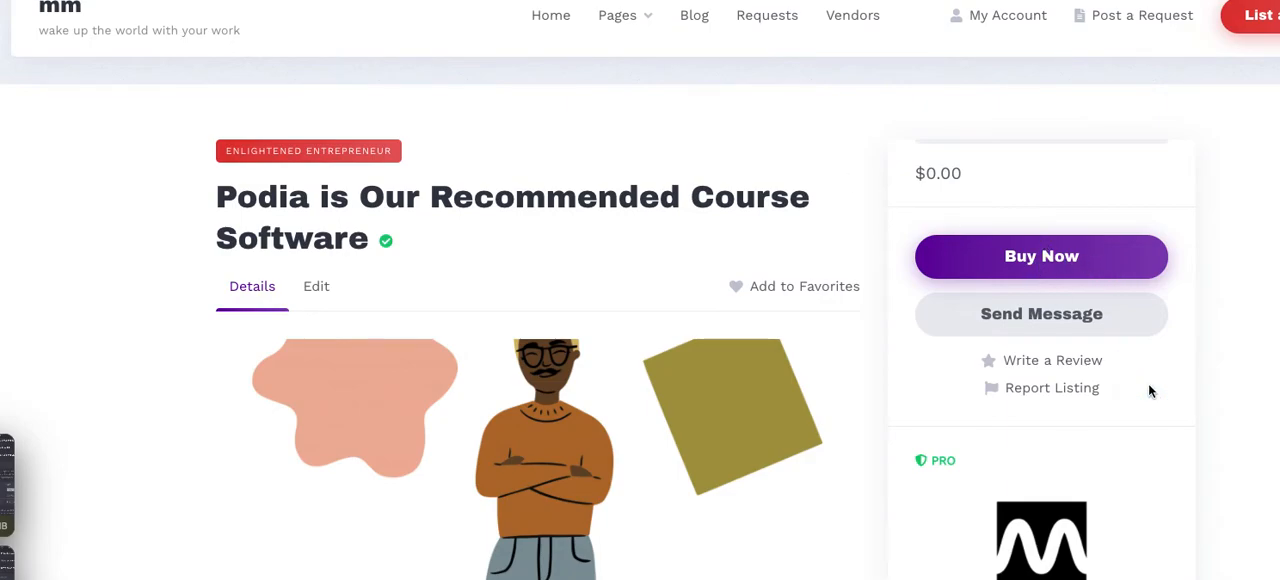
scroll(1148, 385, "down", 2)
scroll(1148, 390, "up", 2)
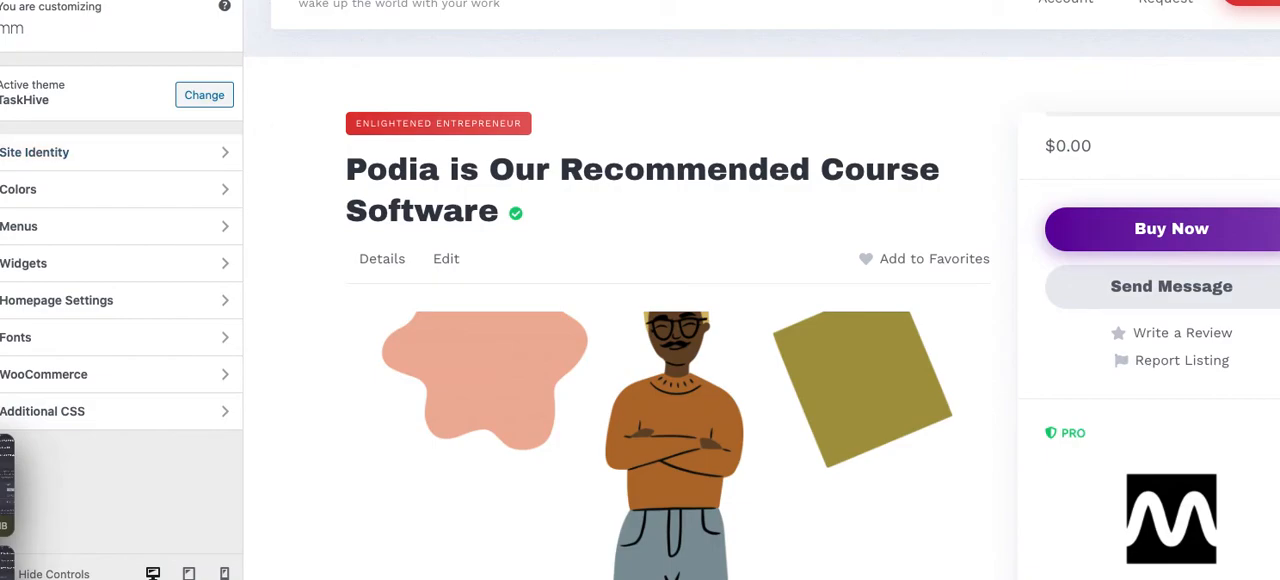
Return to the WordPress dashboard at wp-admin and open the list of vendor attributes
type("wp-adm")
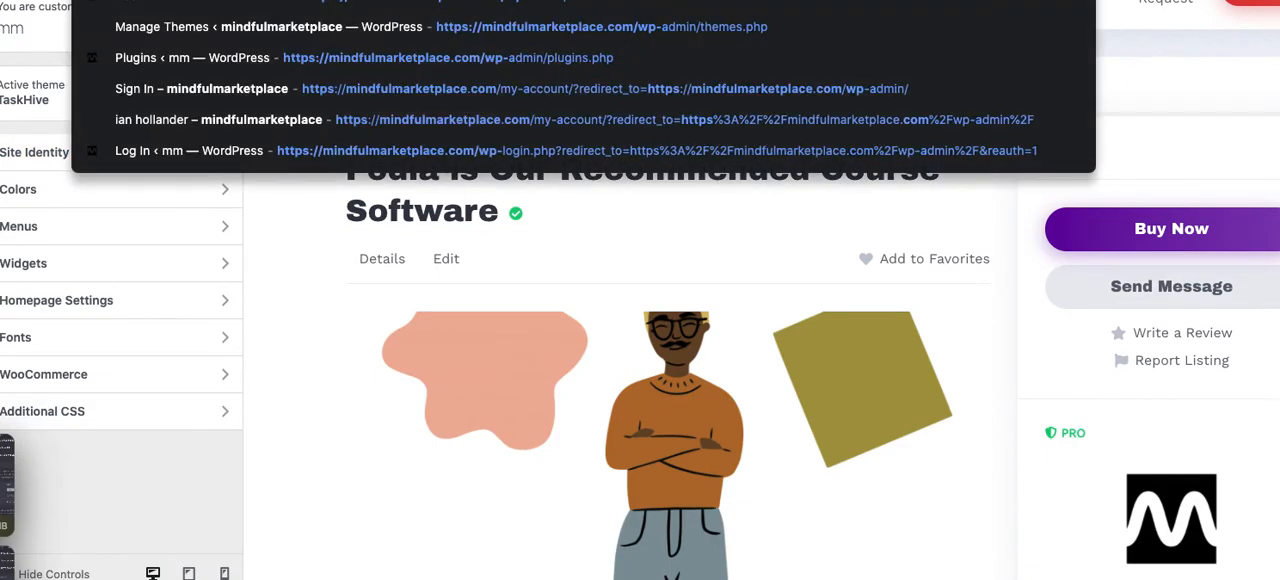
key("Return")
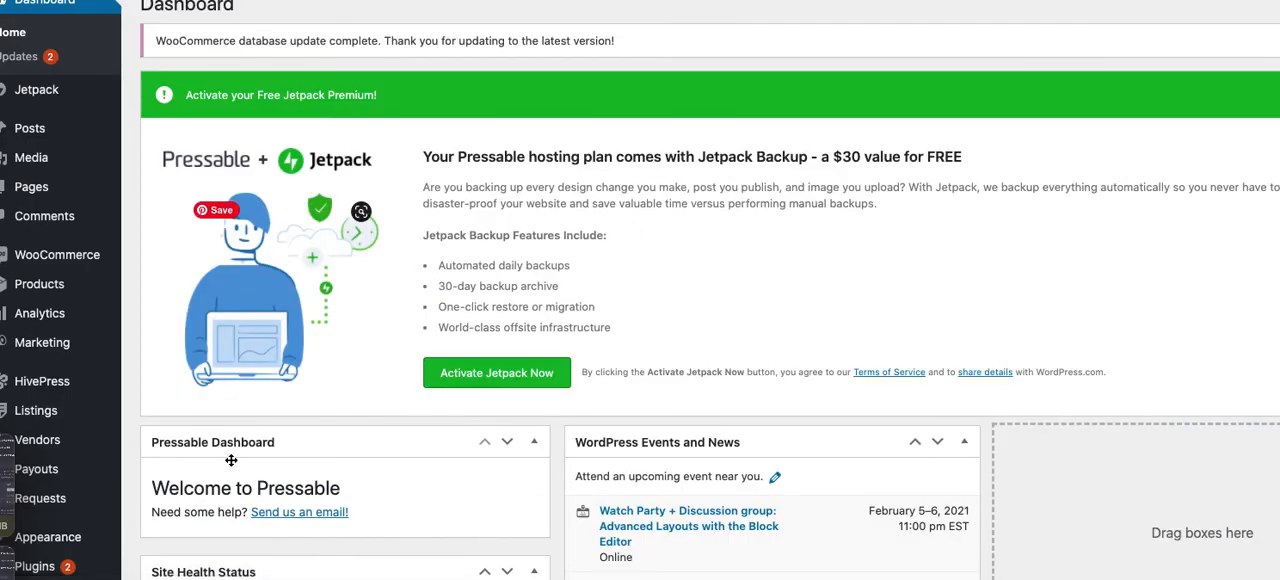
mouse_move(82, 425)
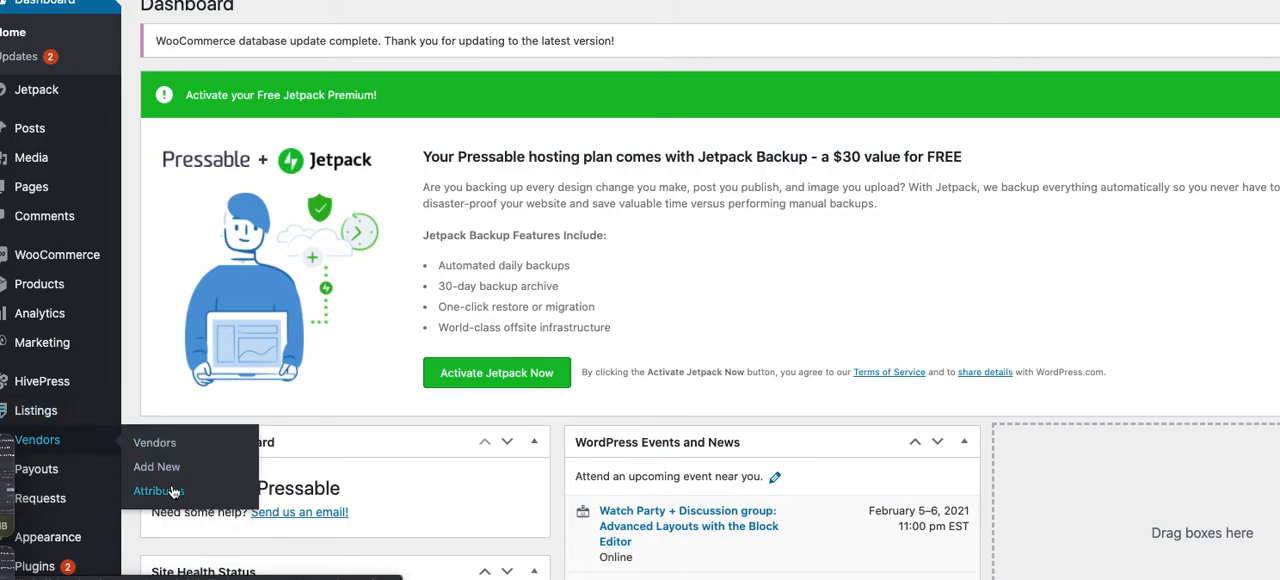
left_click(172, 492)
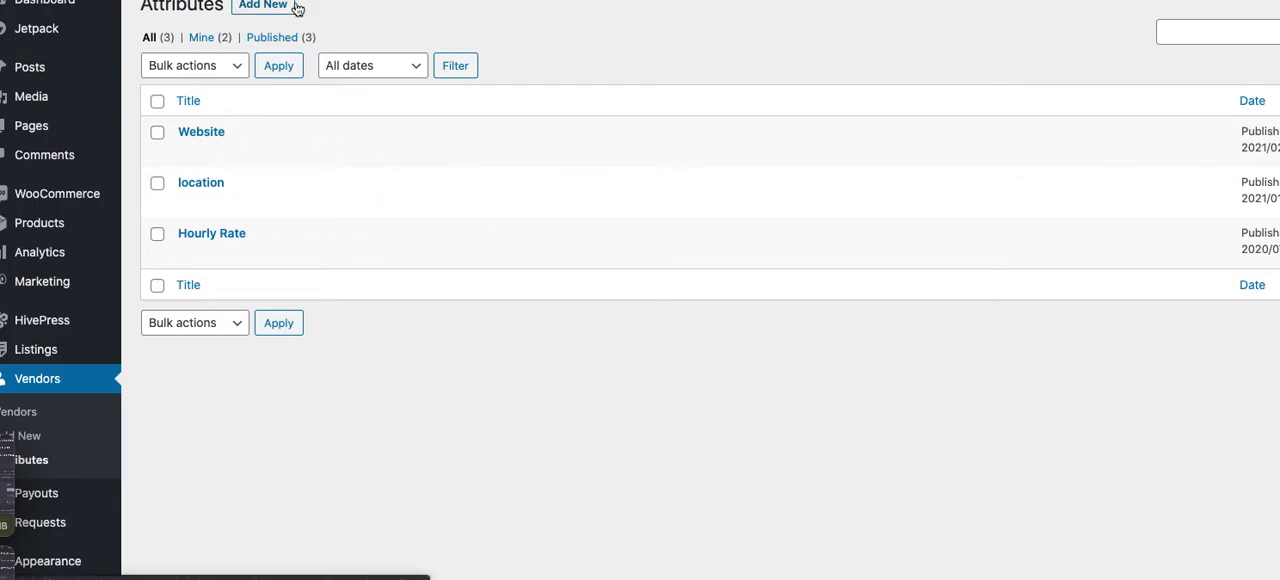
Start a new vendor attribute, allow front-end editing, and set its editing field type to URL
left_click(254, 10)
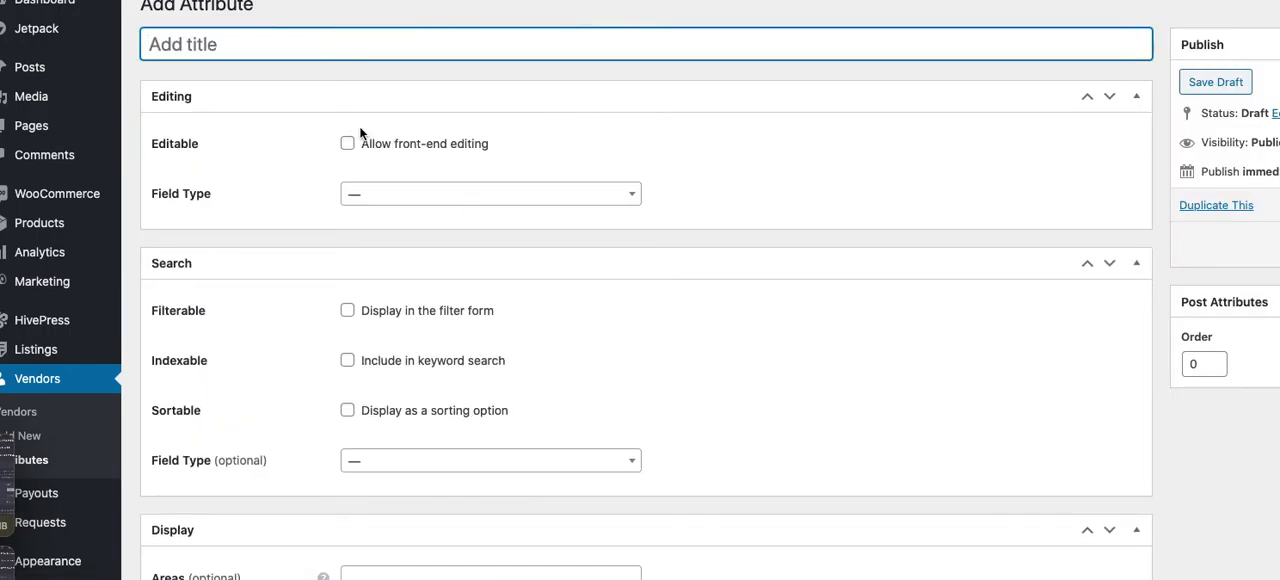
left_click(348, 144)
left_click(514, 196)
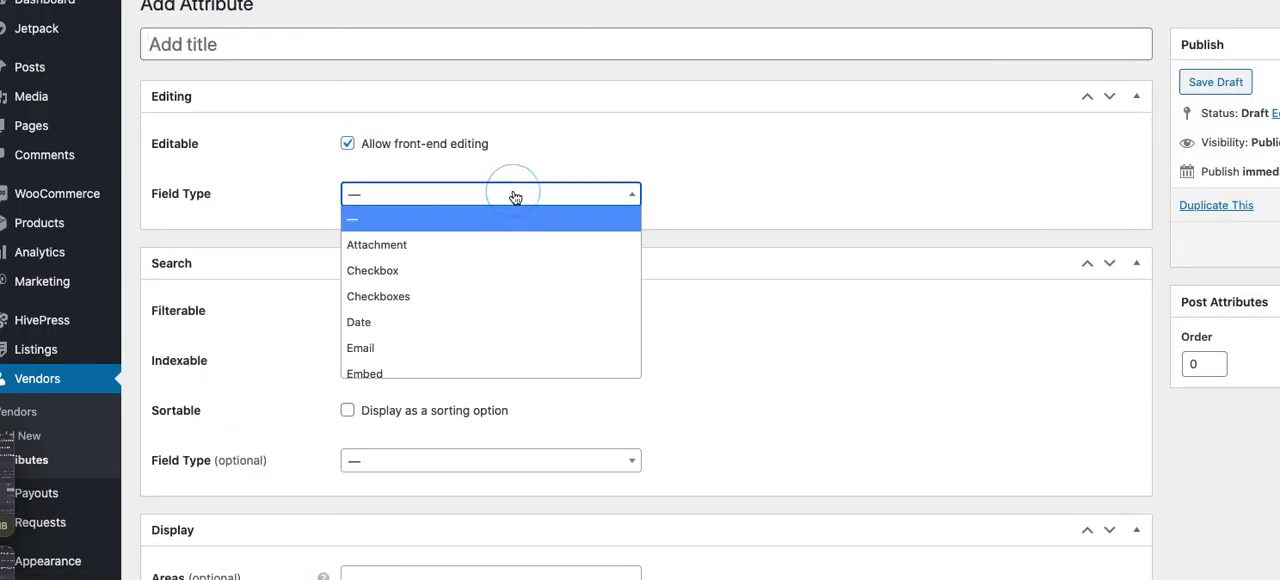
scroll(476, 332, "down", 1)
key("Down")
key("Down")
key("Down")
key("Down")
key("Down")
key("Down")
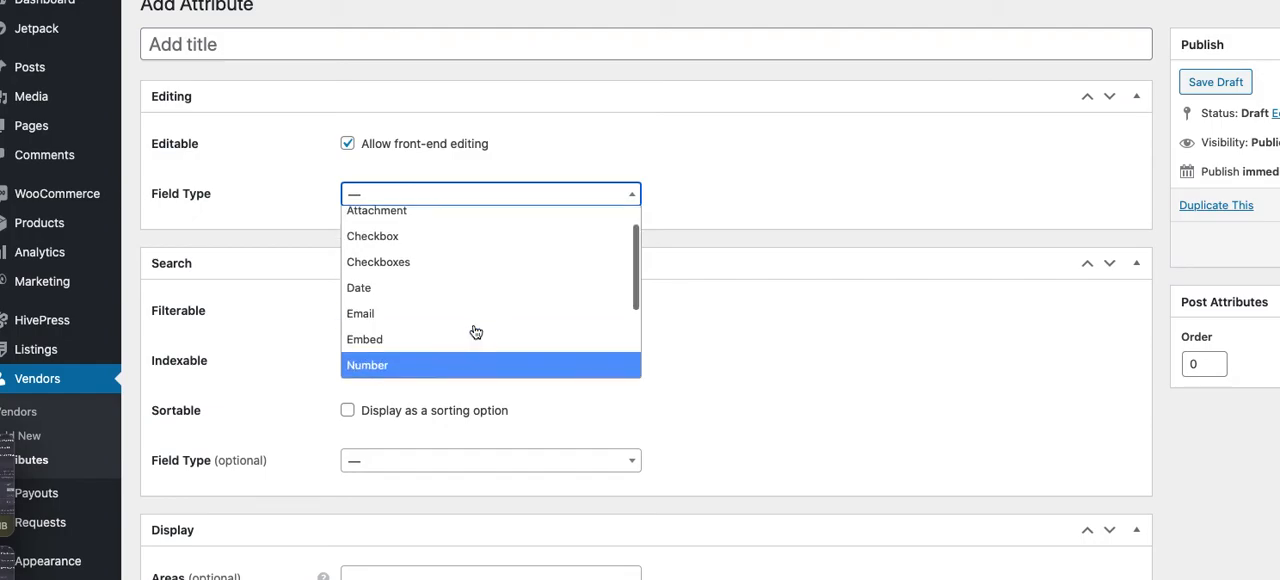
key("Down")
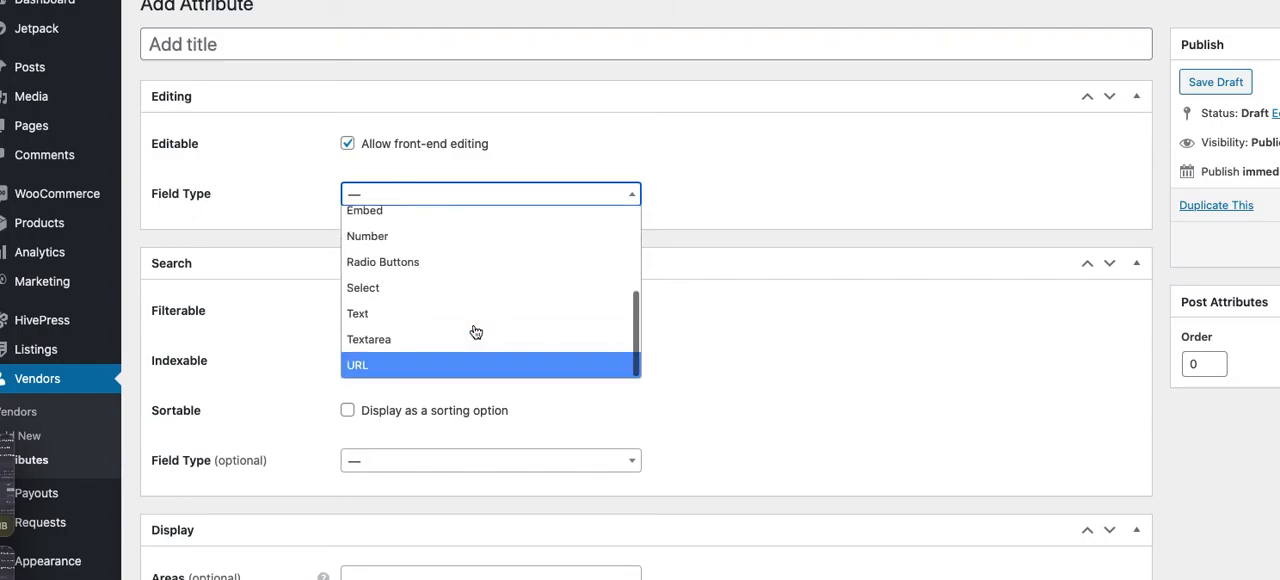
left_click(479, 365)
left_click(723, 352)
Display the new vendor attribute in the Page (secondary) area and assign it the air-freshener icon
scroll(723, 352, "down", 2)
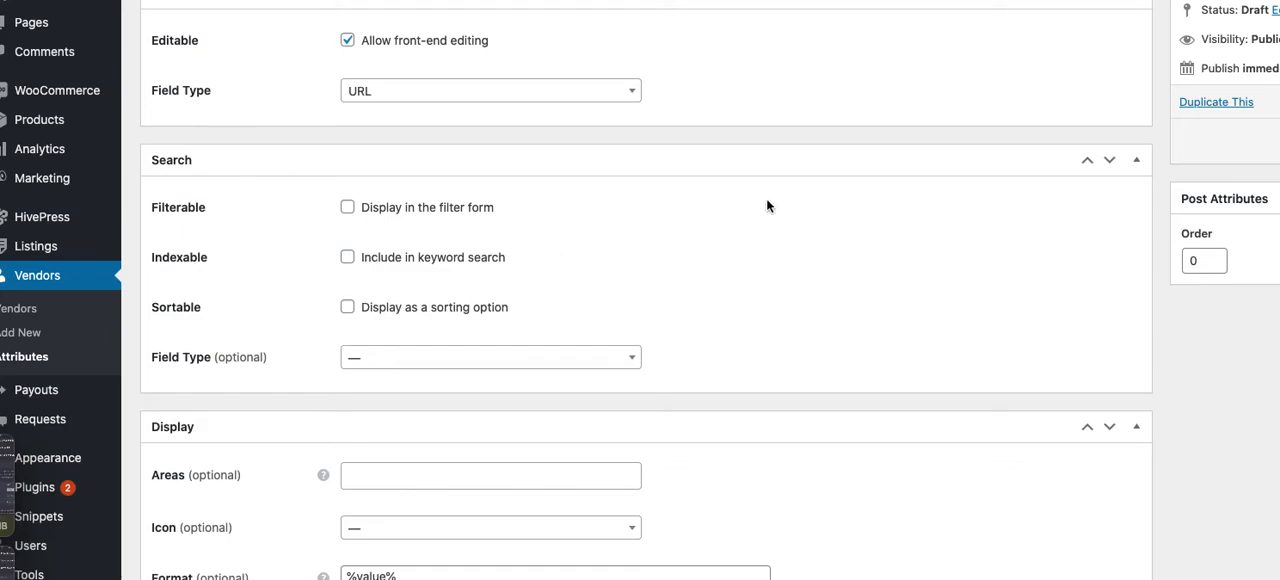
scroll(789, 235, "down", 3)
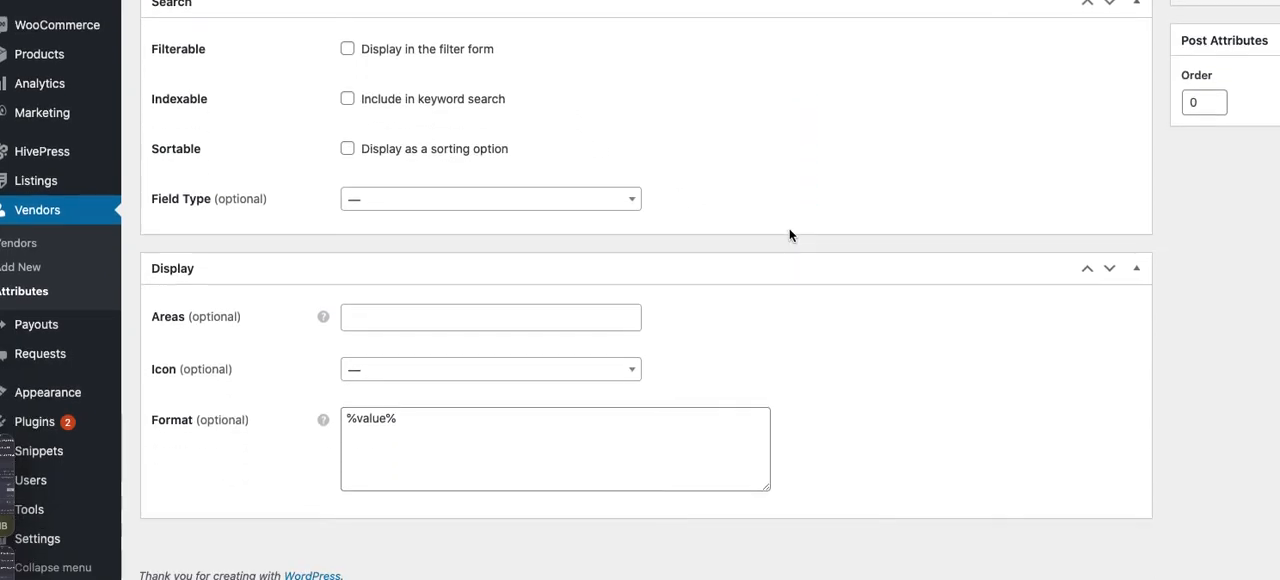
left_click(395, 320)
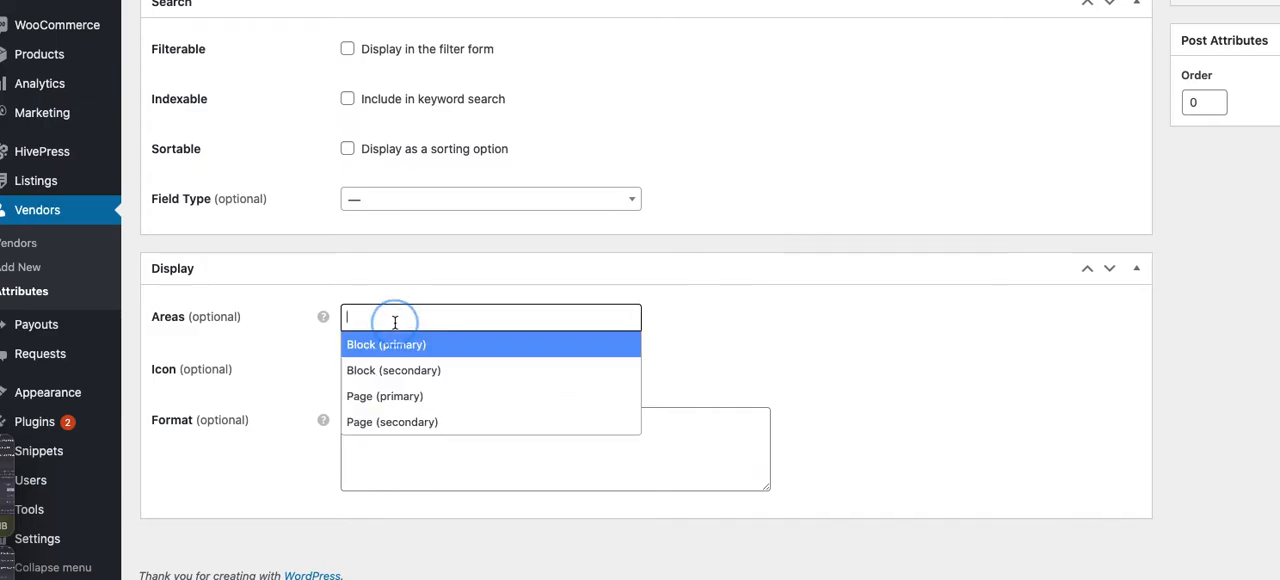
left_click(439, 421)
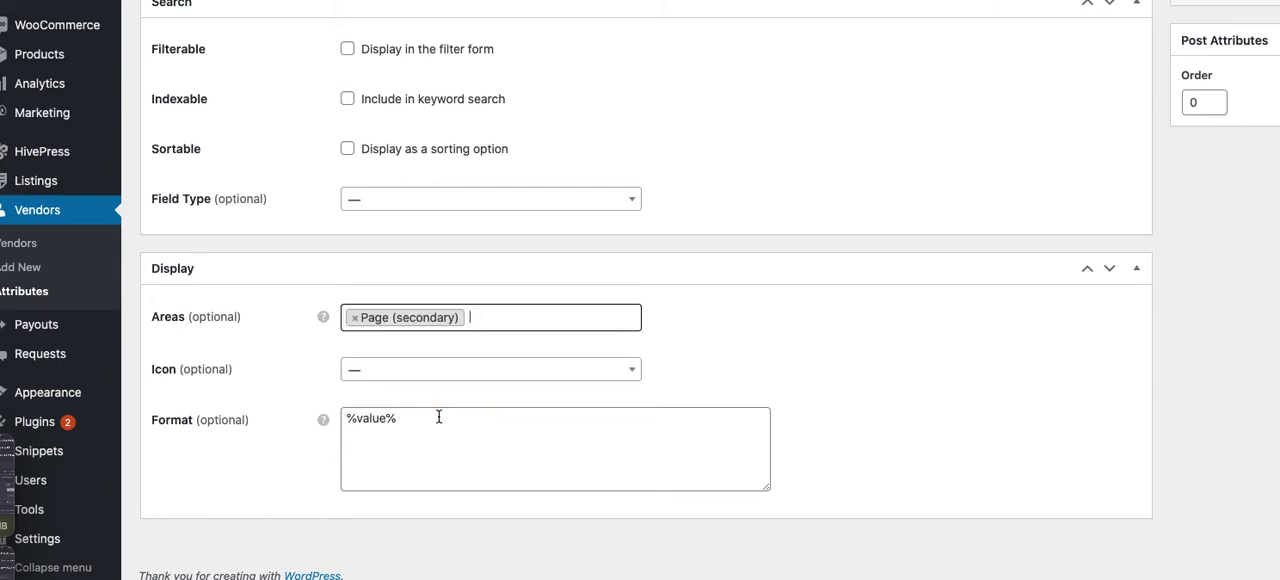
left_click(456, 369)
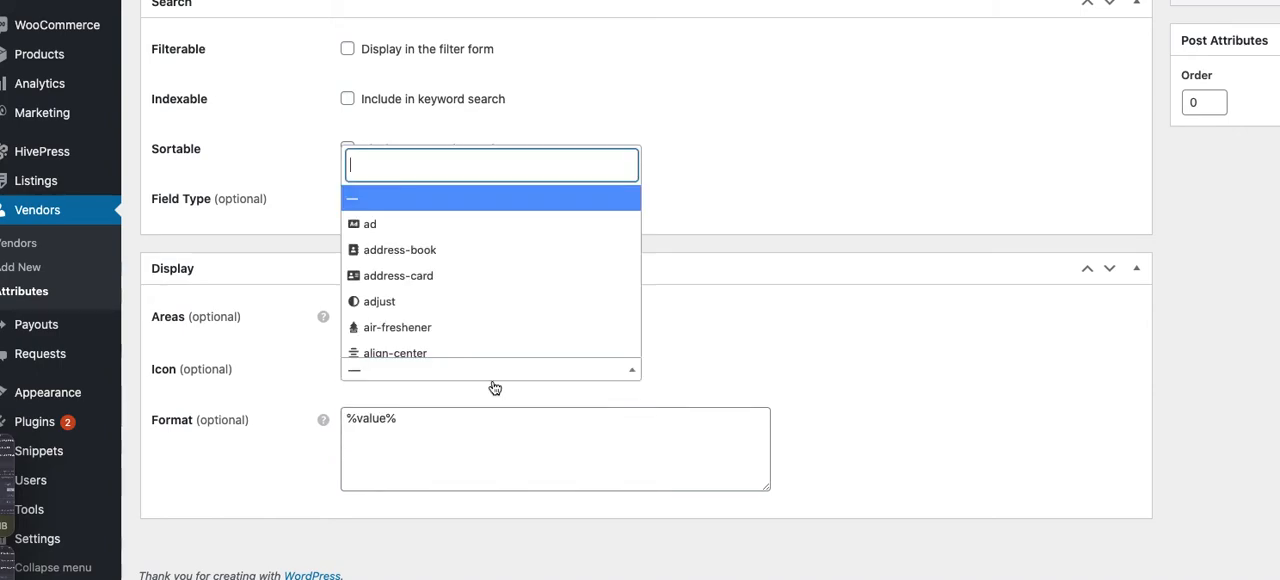
left_click(479, 328)
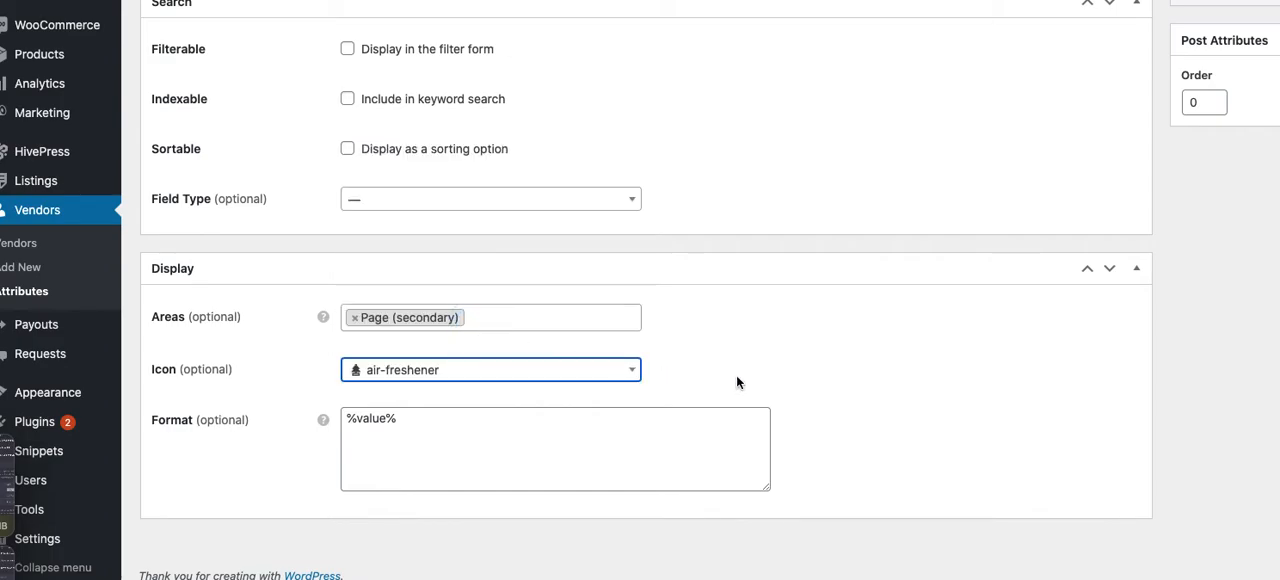
left_click(785, 375)
Publish the new vendor attribute without giving it a title
scroll(785, 375, "up", 5)
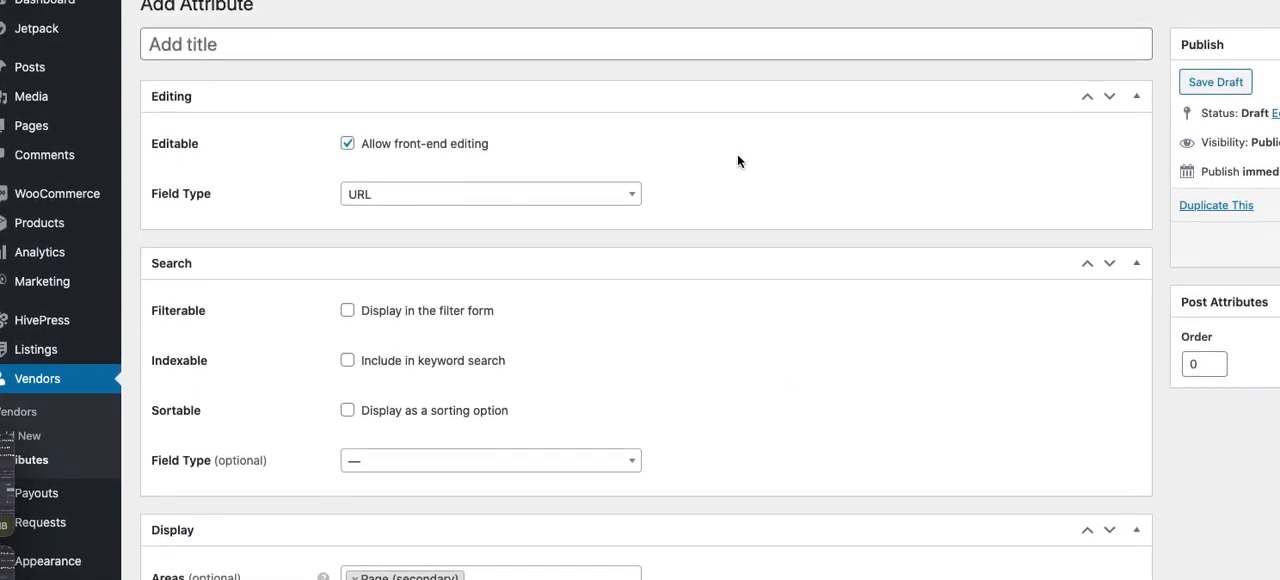
scroll(1149, 147, "right", 3)
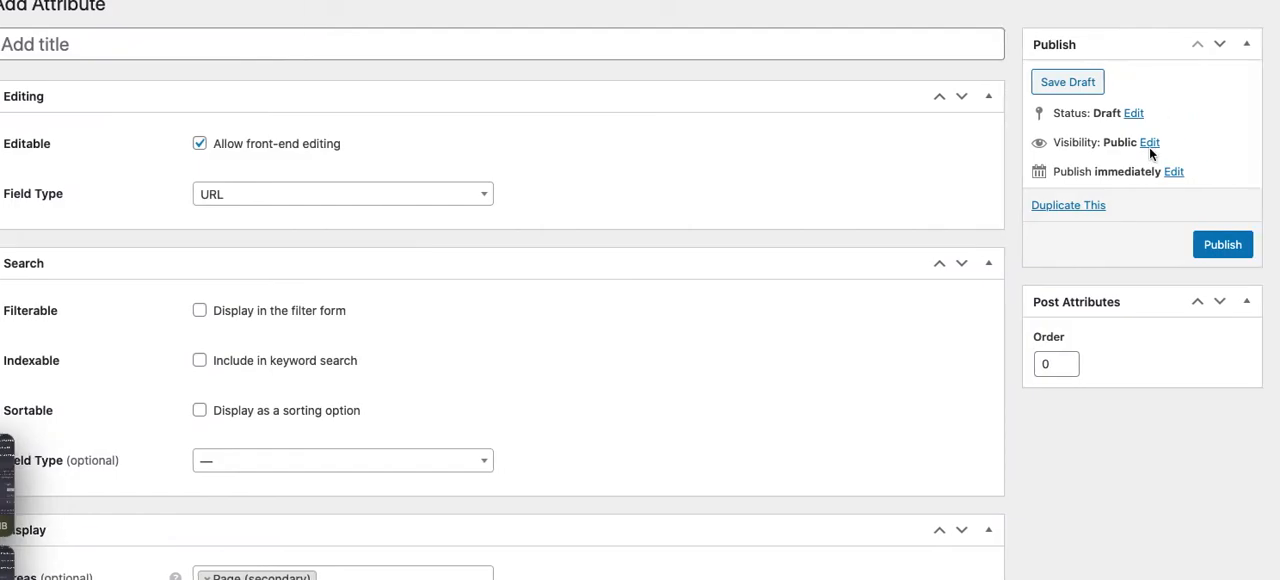
left_click(1222, 244)
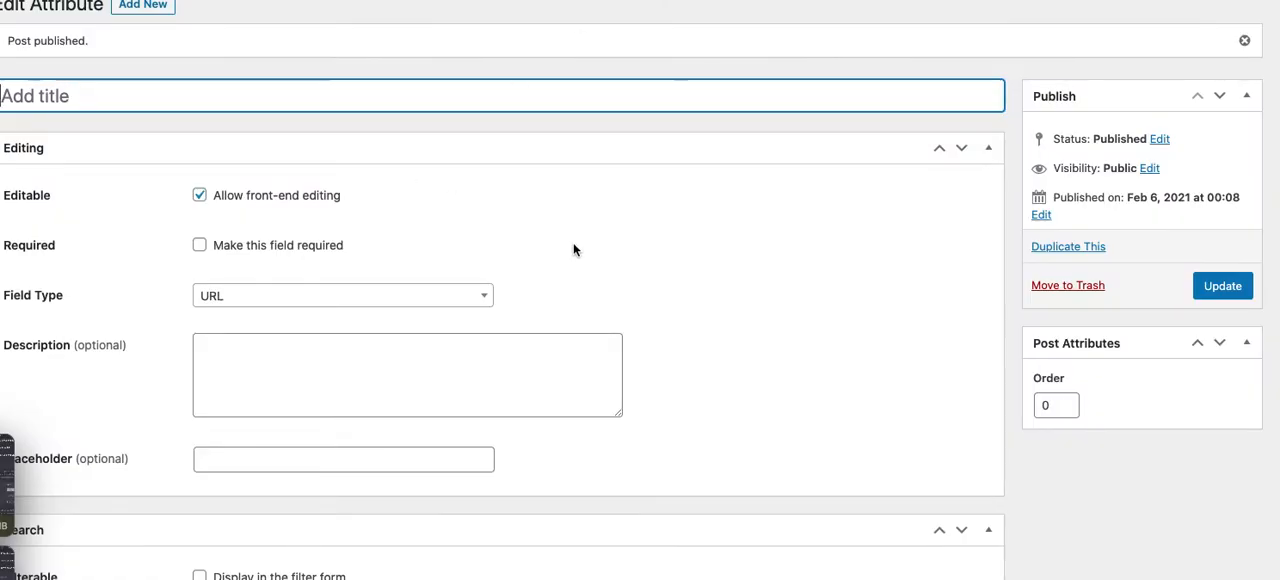
left_click(574, 249)
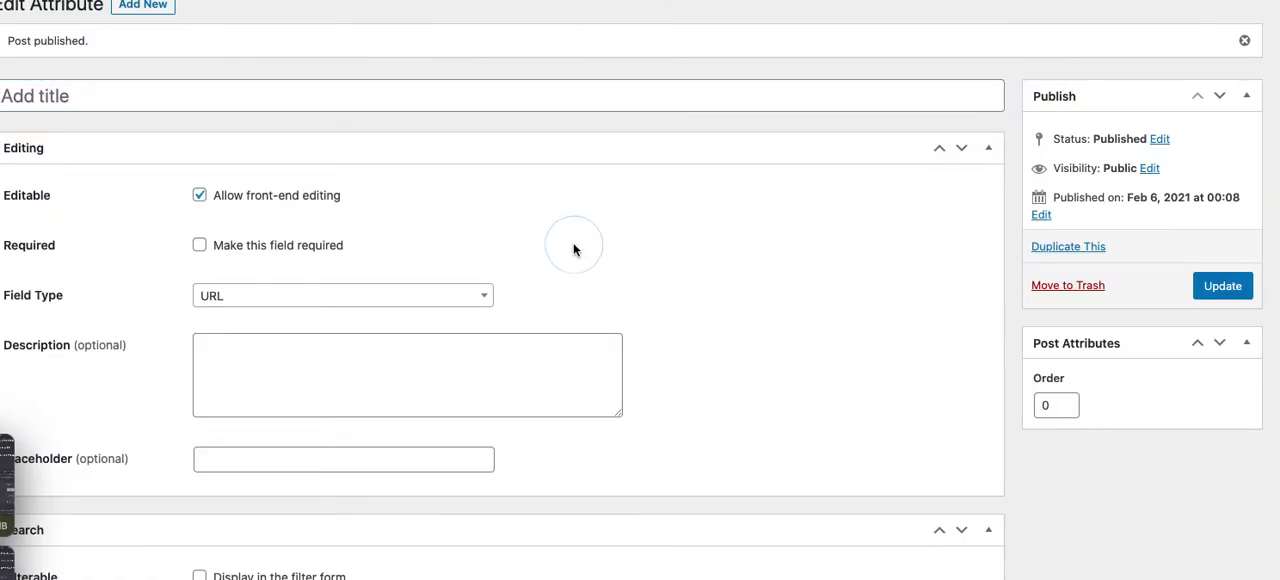
Open the vendor published on 2020/08/07 from the vendors list for editing and check its settings
mouse_move(2, 350)
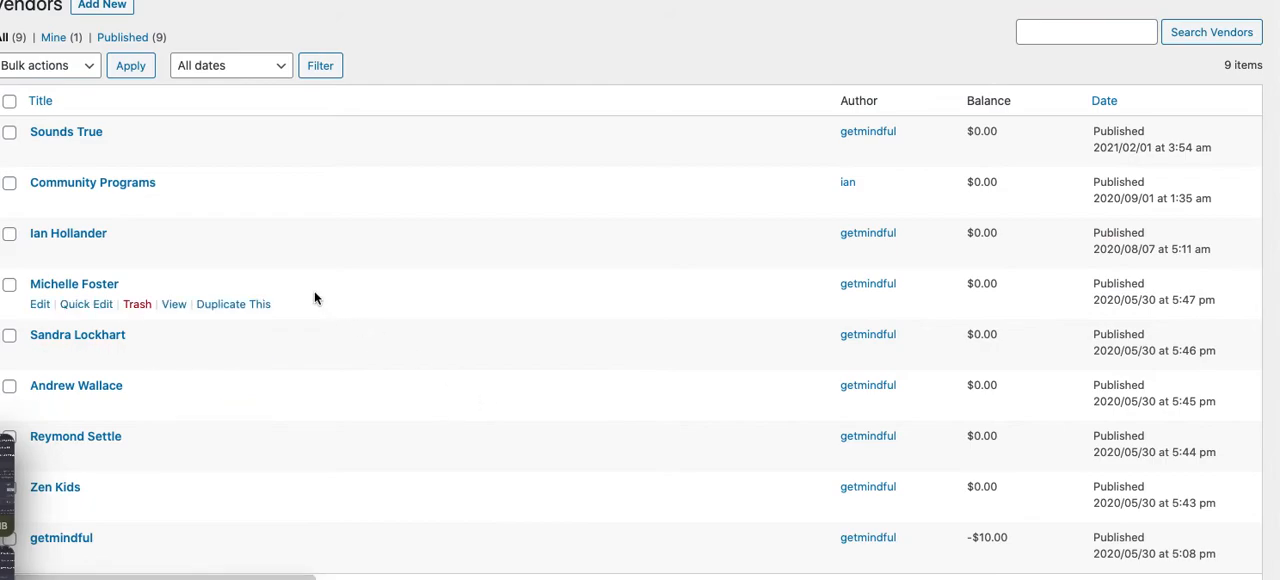
left_click(39, 255)
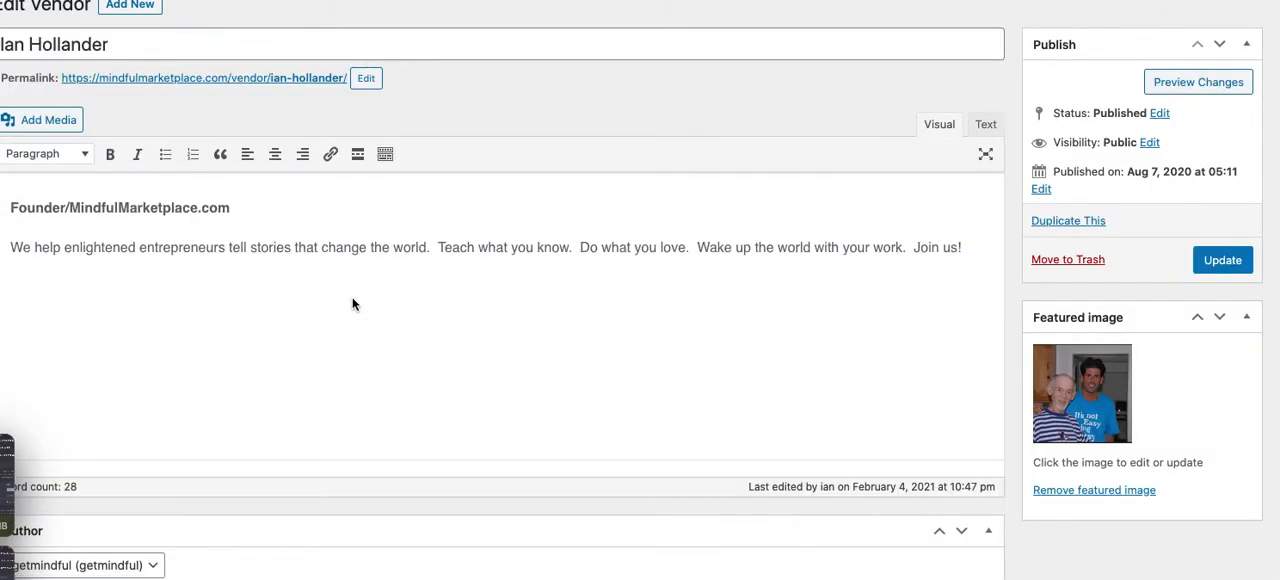
scroll(352, 300, "down", 3)
scroll(352, 303, "down", 3)
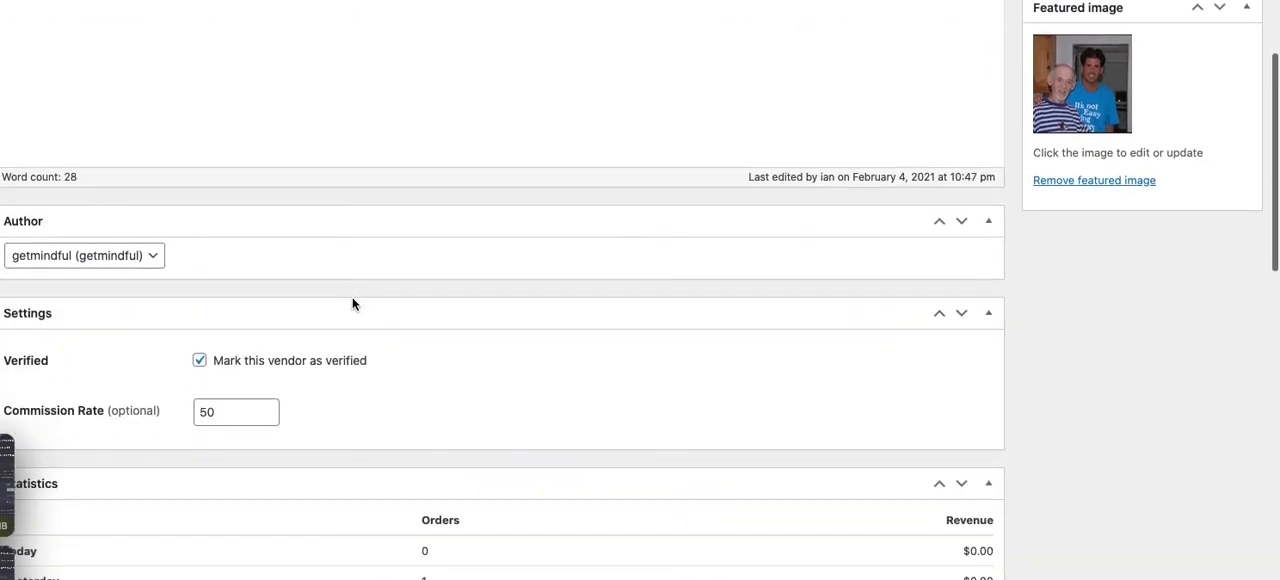
scroll(352, 303, "up", 2)
scroll(352, 303, "up", 4)
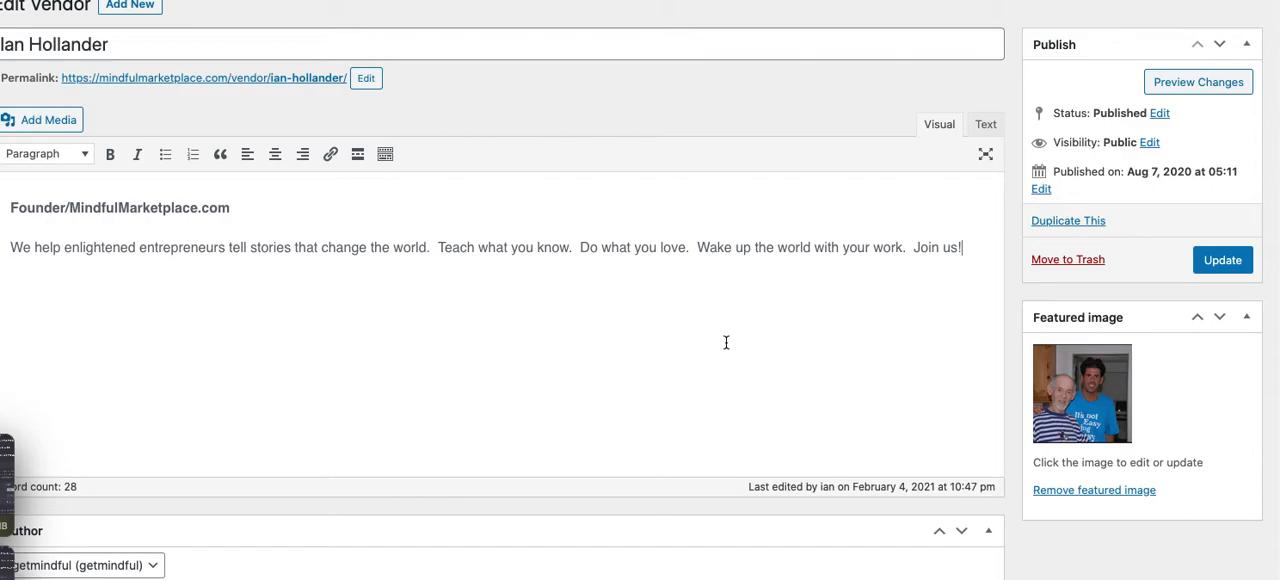
Enter the vendor's Twitter profile URL in the unlabelled attribute field between Website and location
left_click(731, 501)
scroll(730, 506, "down", 5)
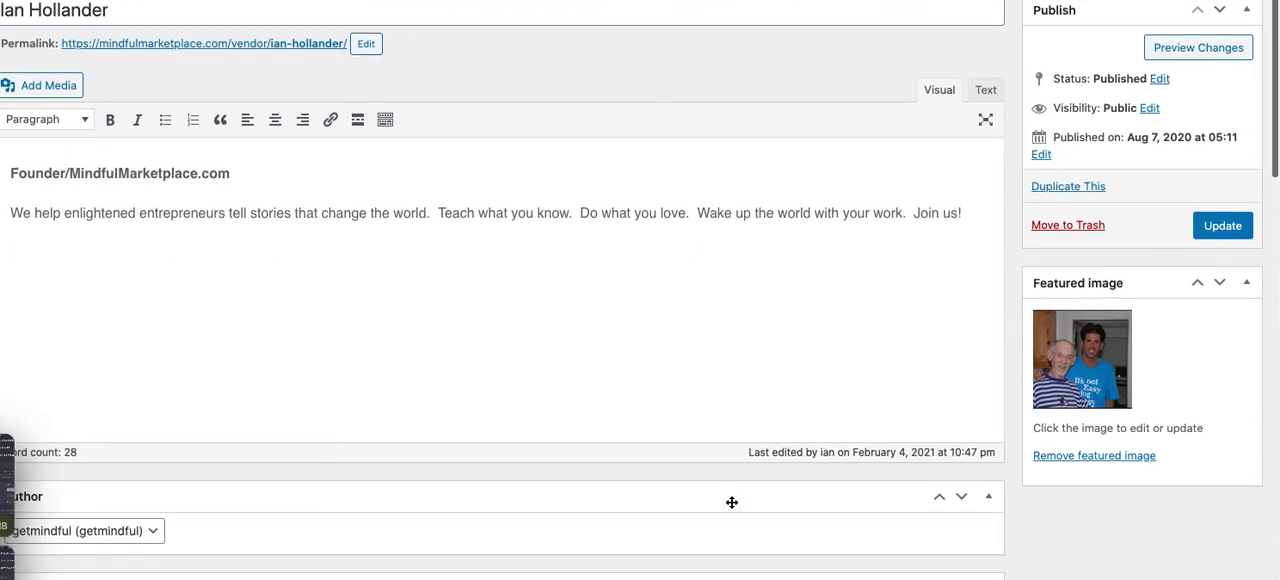
scroll(730, 507, "down", 2)
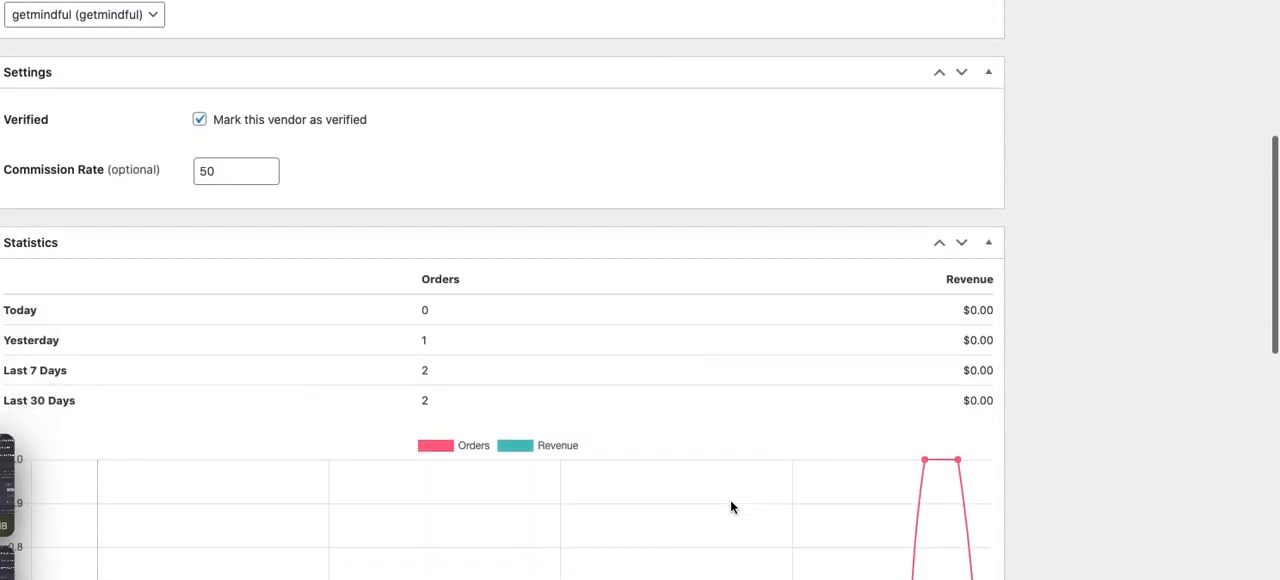
scroll(730, 507, "down", 1)
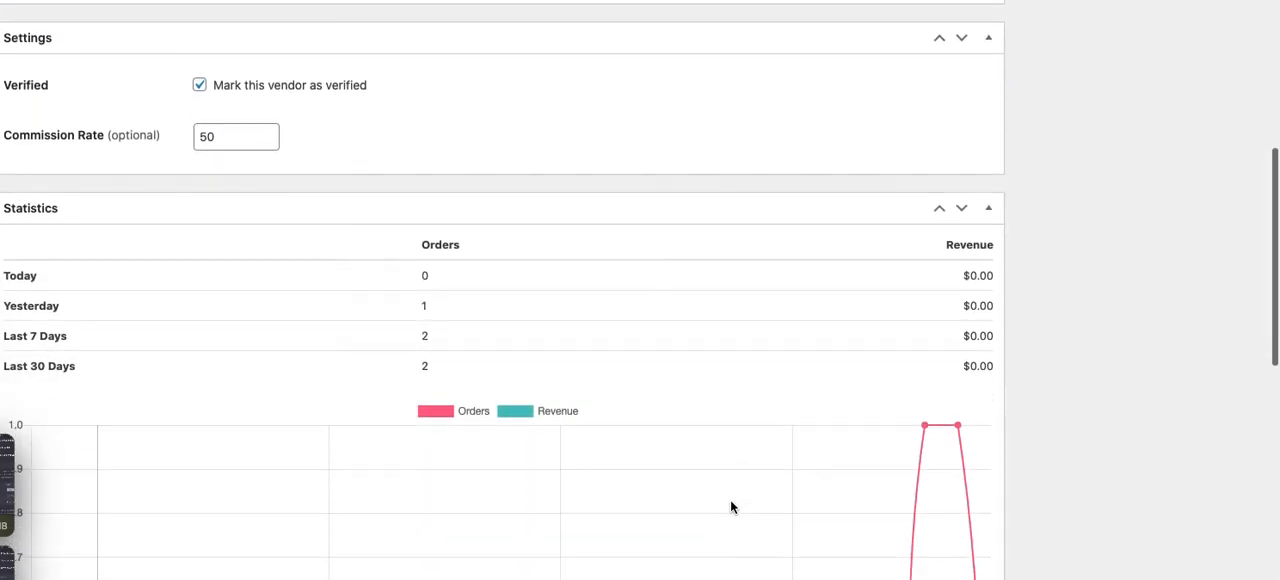
scroll(271, 103, "down", 1)
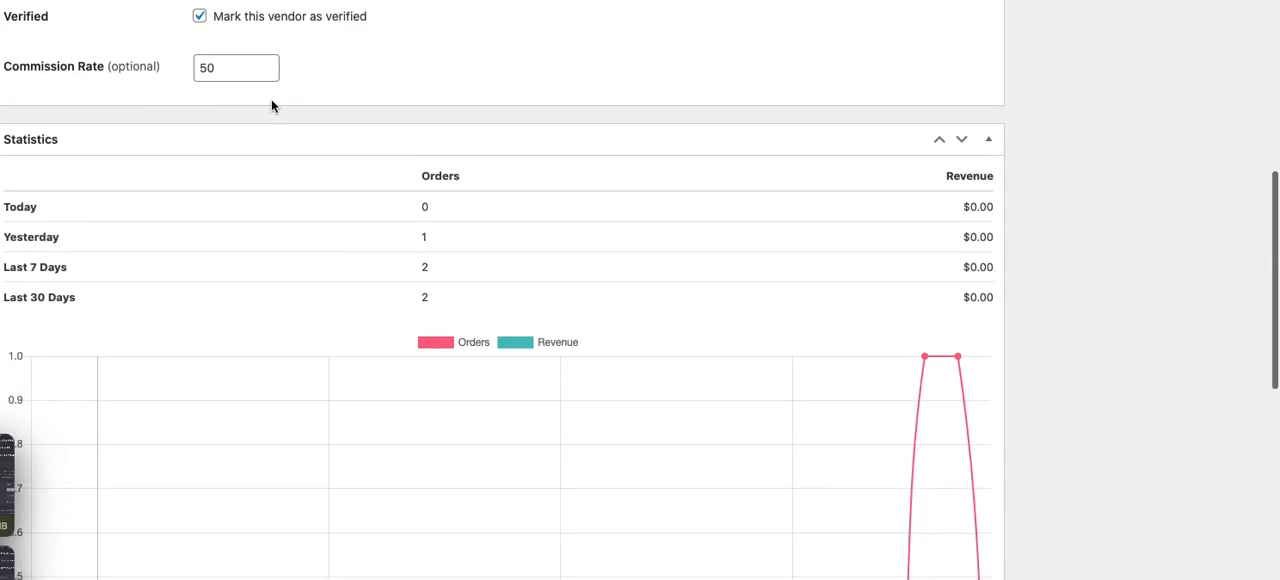
scroll(271, 103, "down", 8)
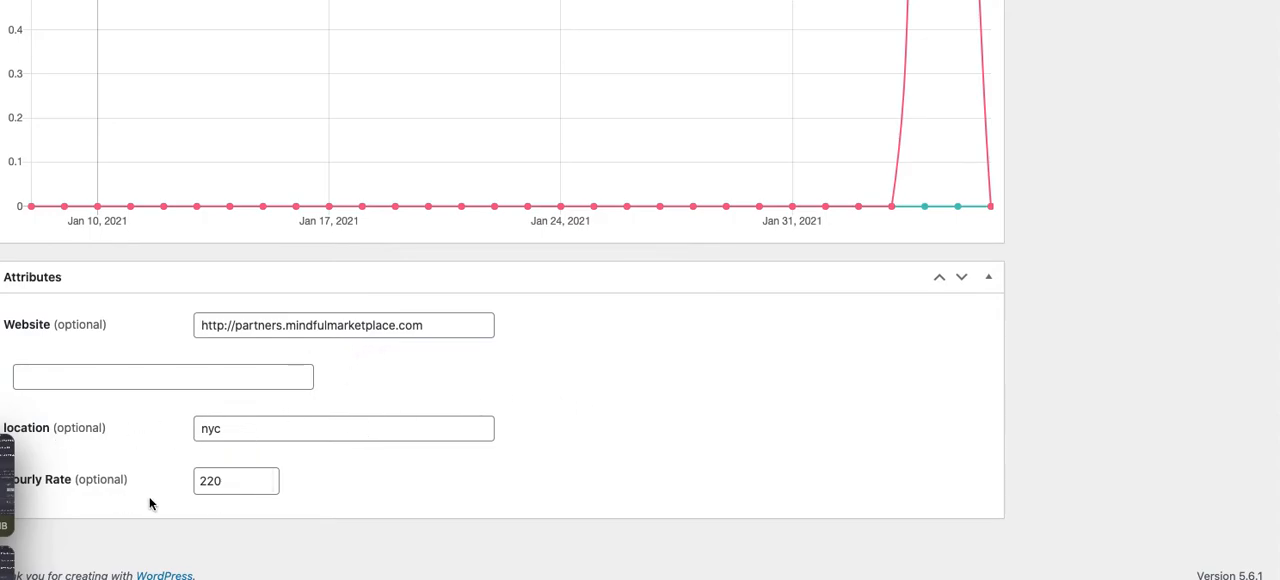
left_click(129, 376)
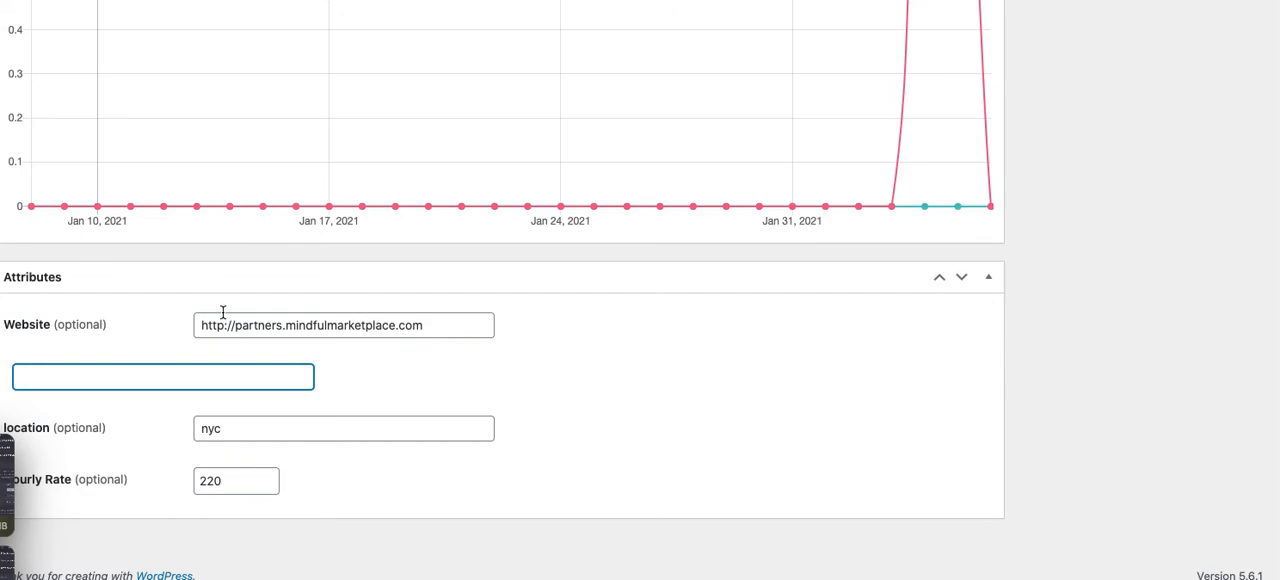
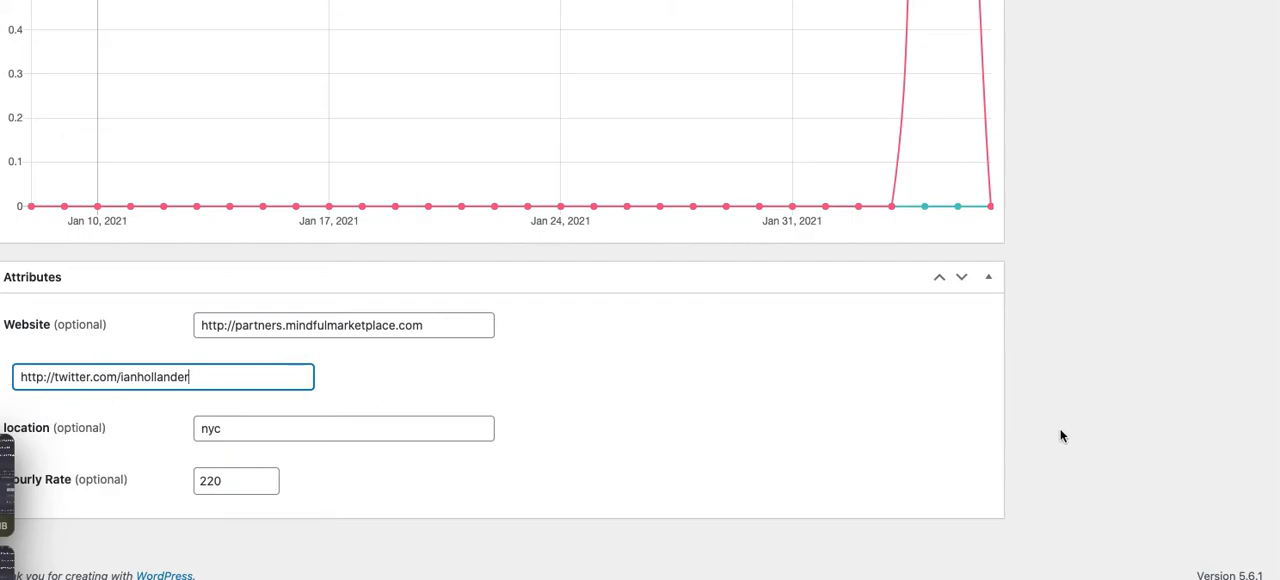
Update the vendor and view its public profile page, leaving the editor
scroll(1062, 436, "up", 5)
scroll(1062, 436, "up", 13)
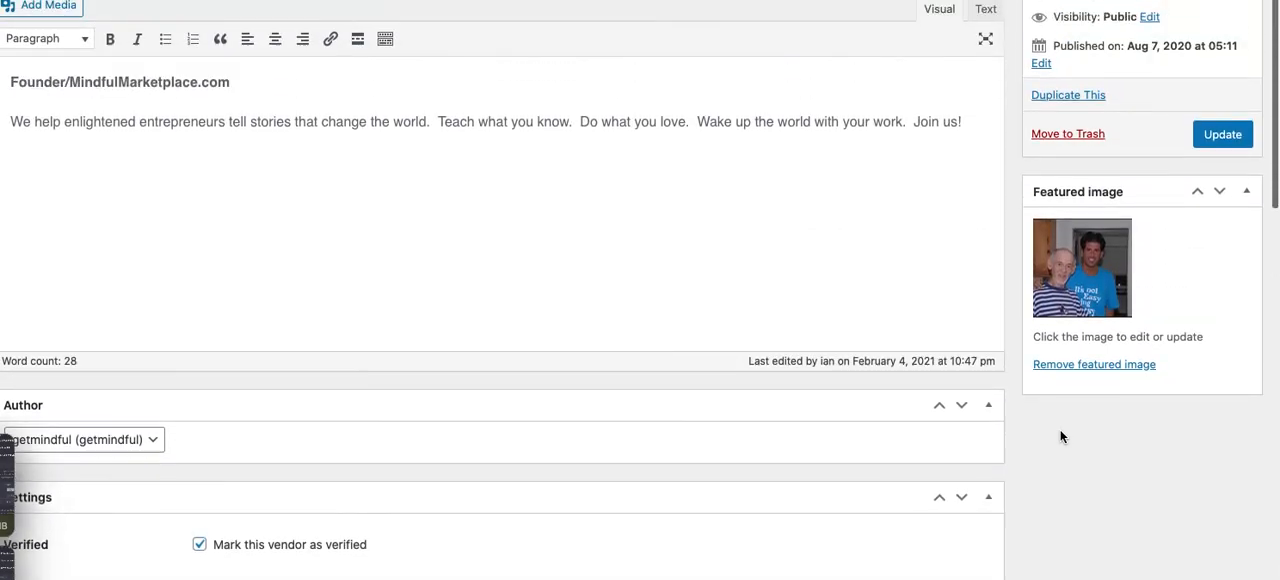
scroll(1062, 436, "up", 1)
left_click(1222, 152)
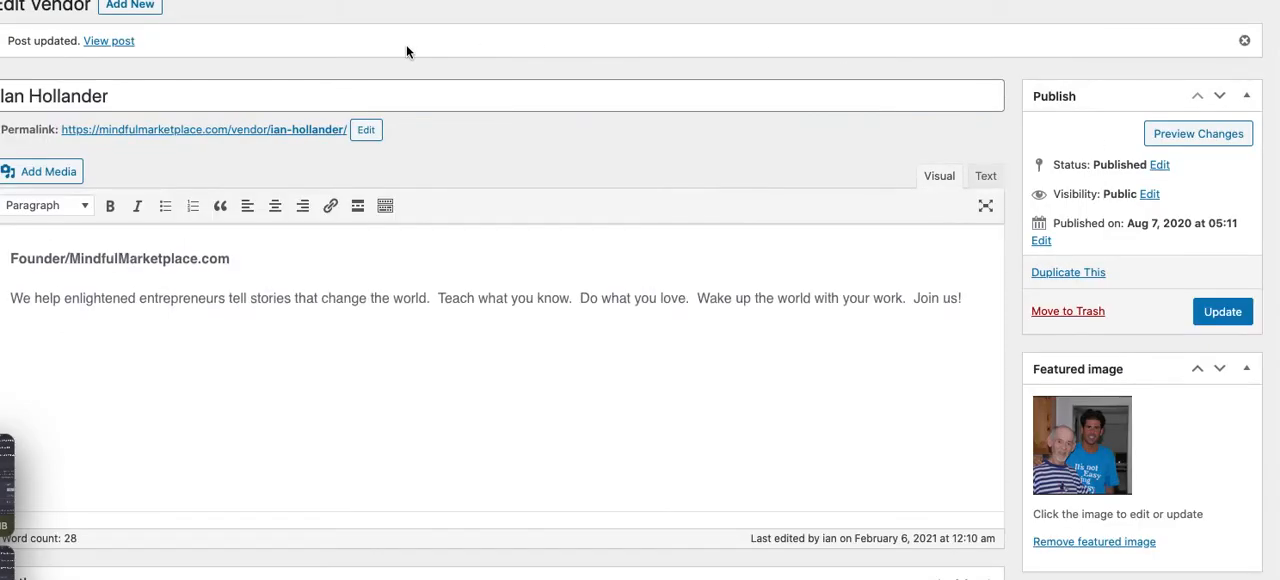
left_click(120, 42)
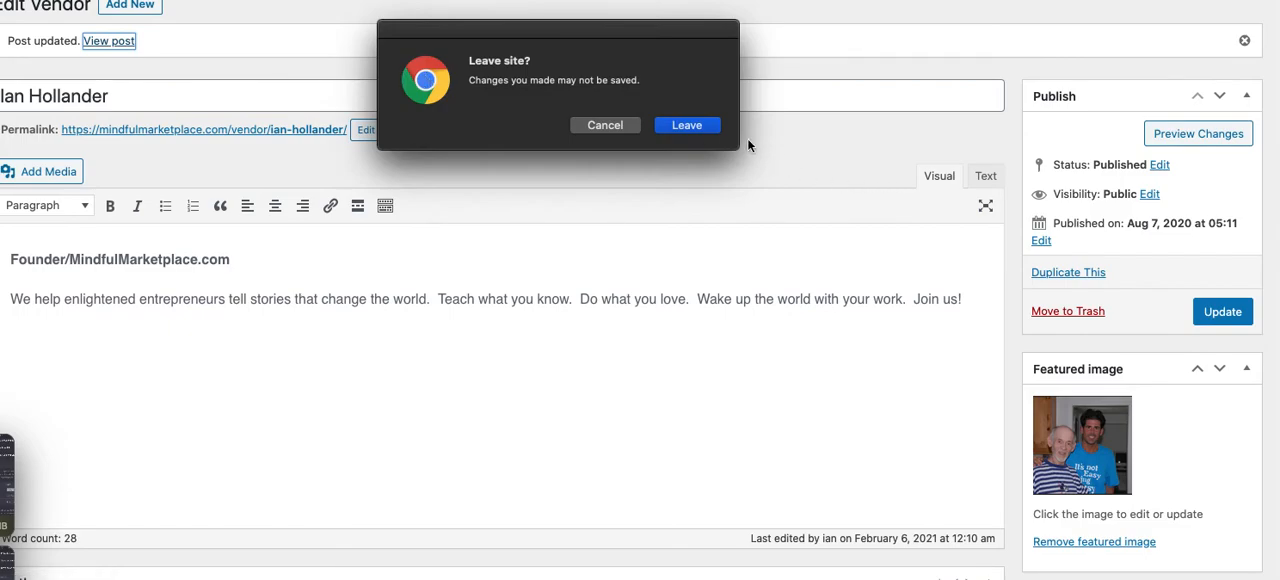
left_click(688, 125)
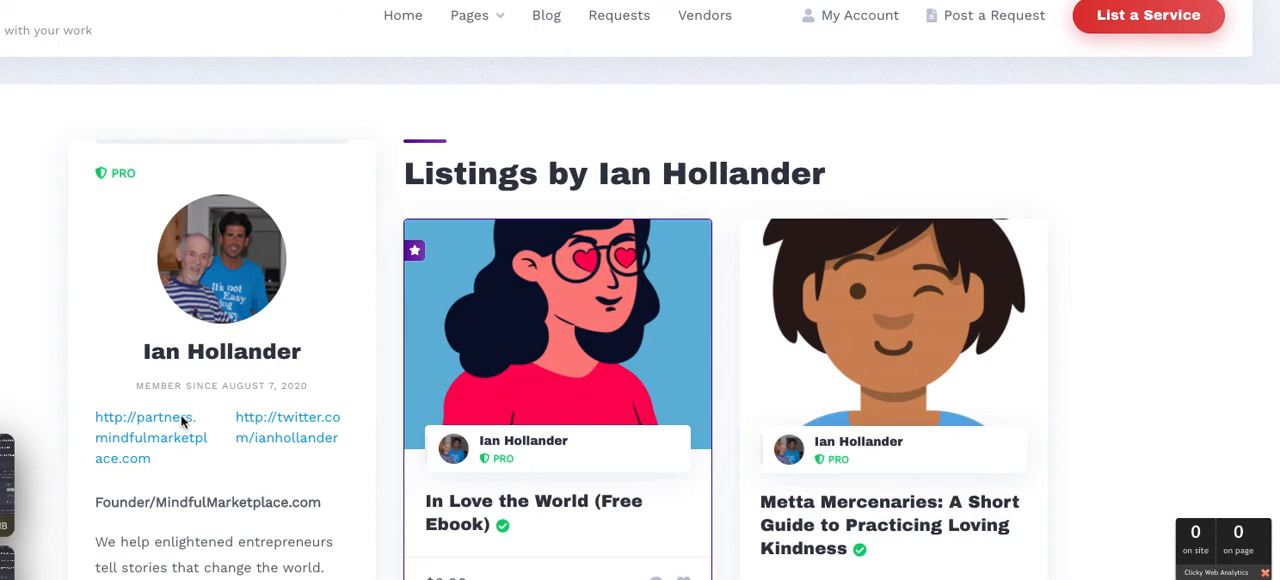
Follow the Twitter link on the vendor's profile and return to the marketplace page
left_click(312, 469)
left_click(300, 435)
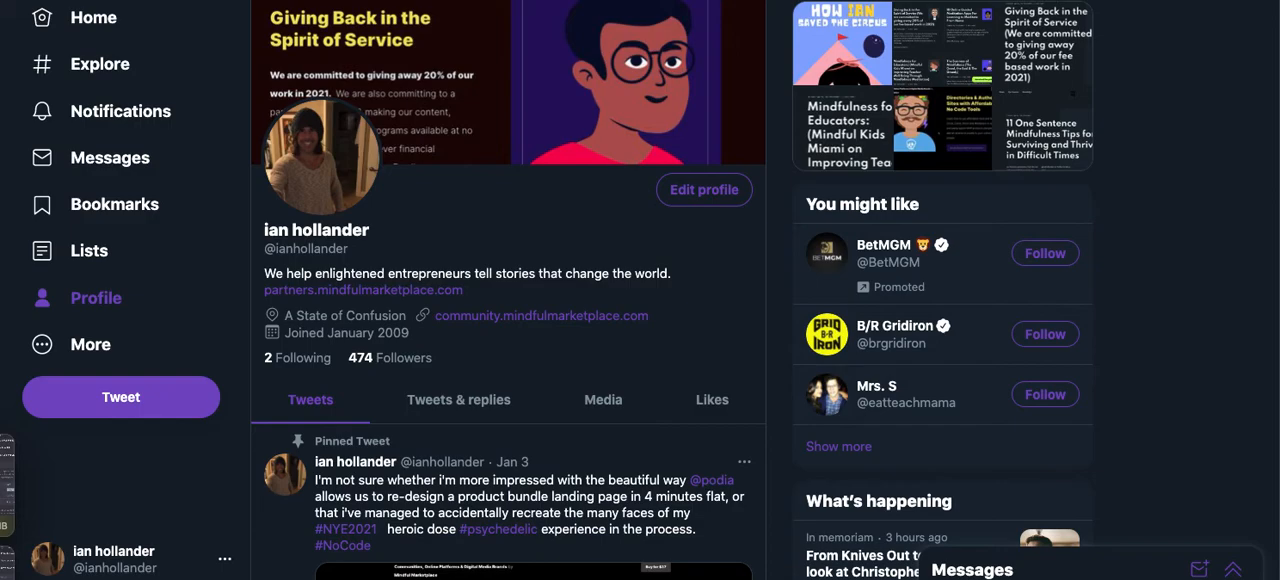
key("super+Left")
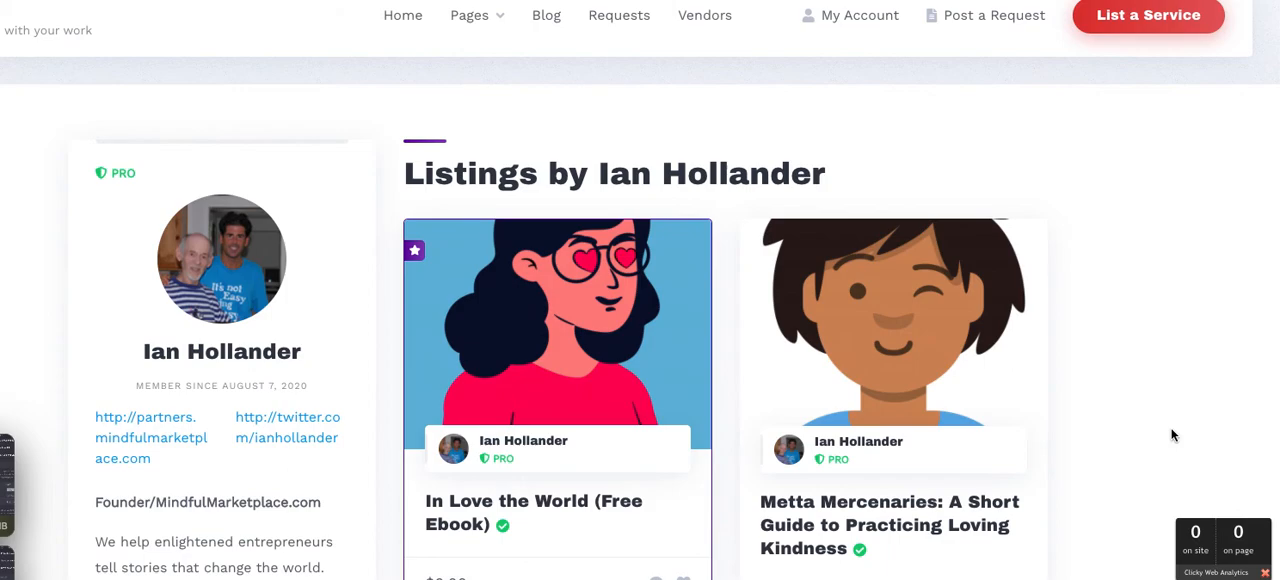
Open the vendor's Send Message form to view it and close it without sending anything
scroll(1173, 435, "down", 5)
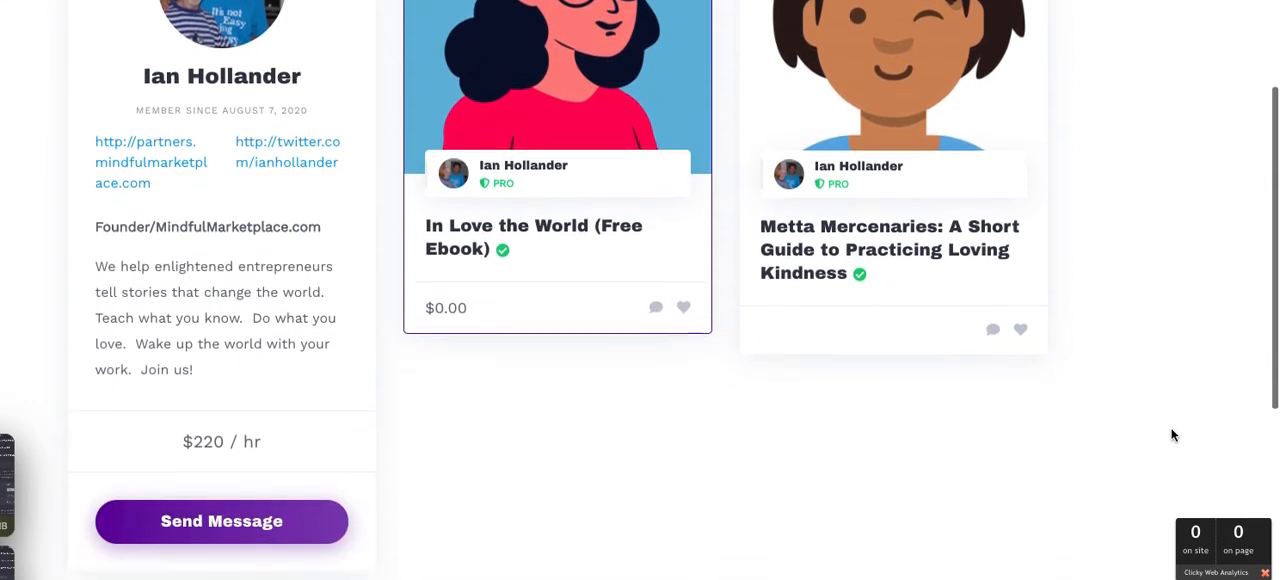
scroll(1173, 435, "down", 2)
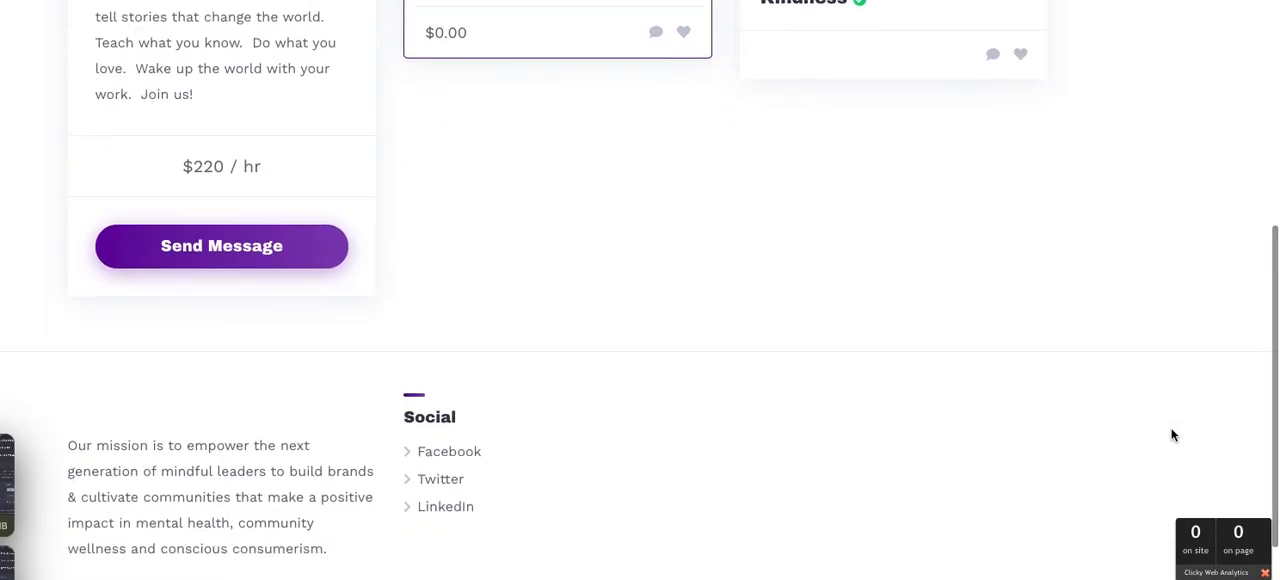
left_click(229, 264)
left_click(611, 240)
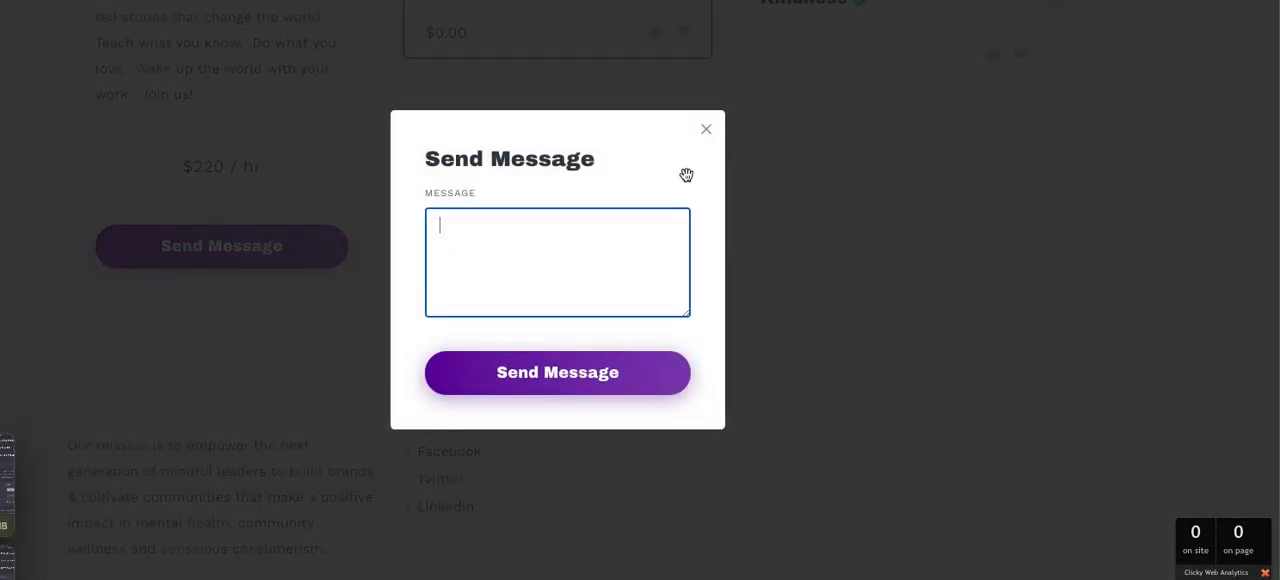
left_click(706, 135)
scroll(995, 174, "up", 1)
scroll(995, 176, "up", 5)
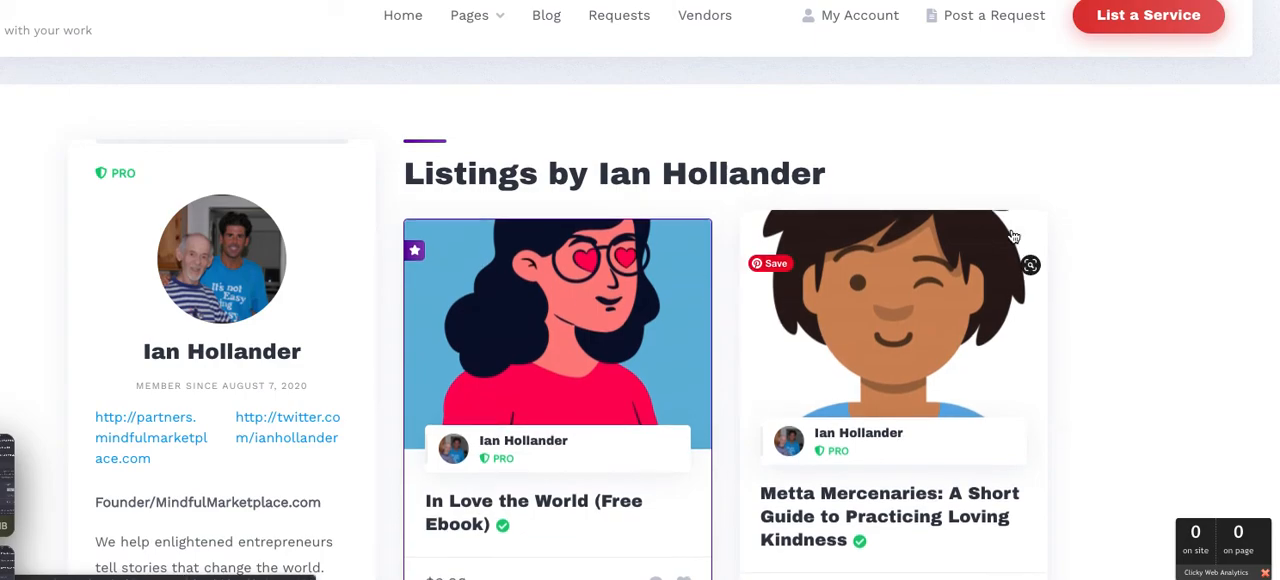
scroll(1141, 229, "down", 3)
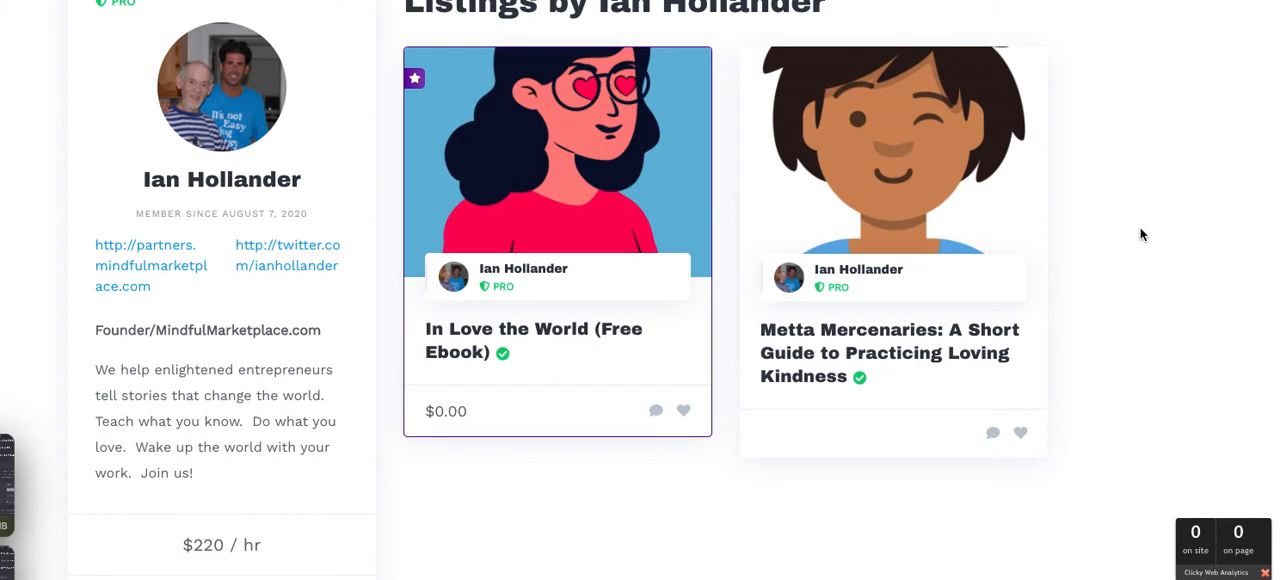
scroll(1141, 229, "down", 3)
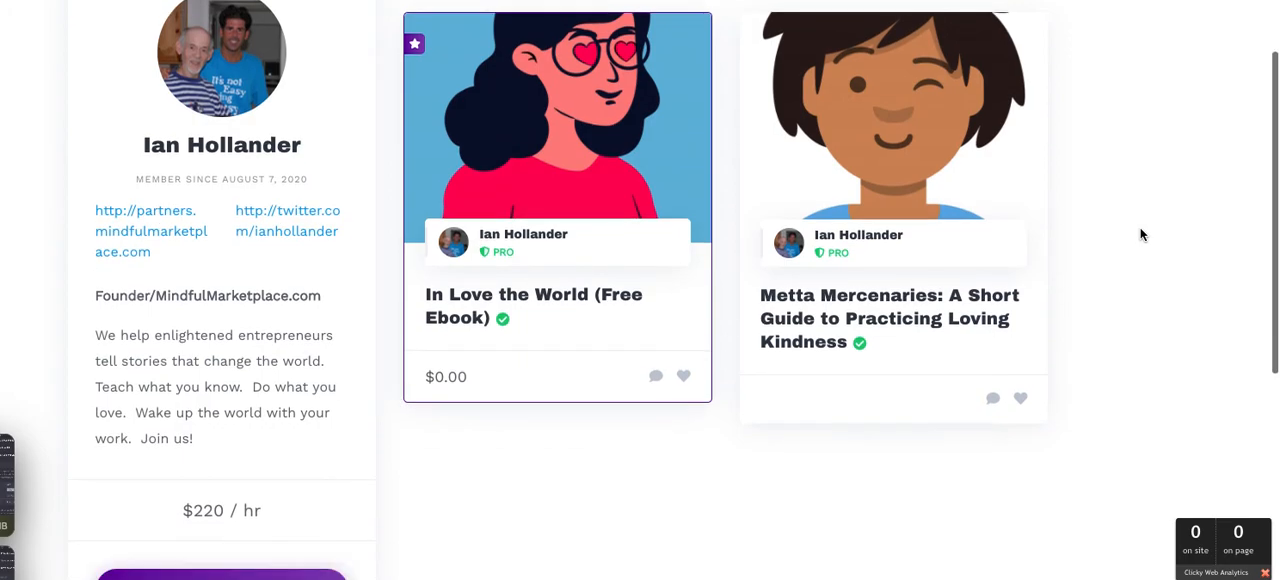
scroll(1141, 234, "down", 3)
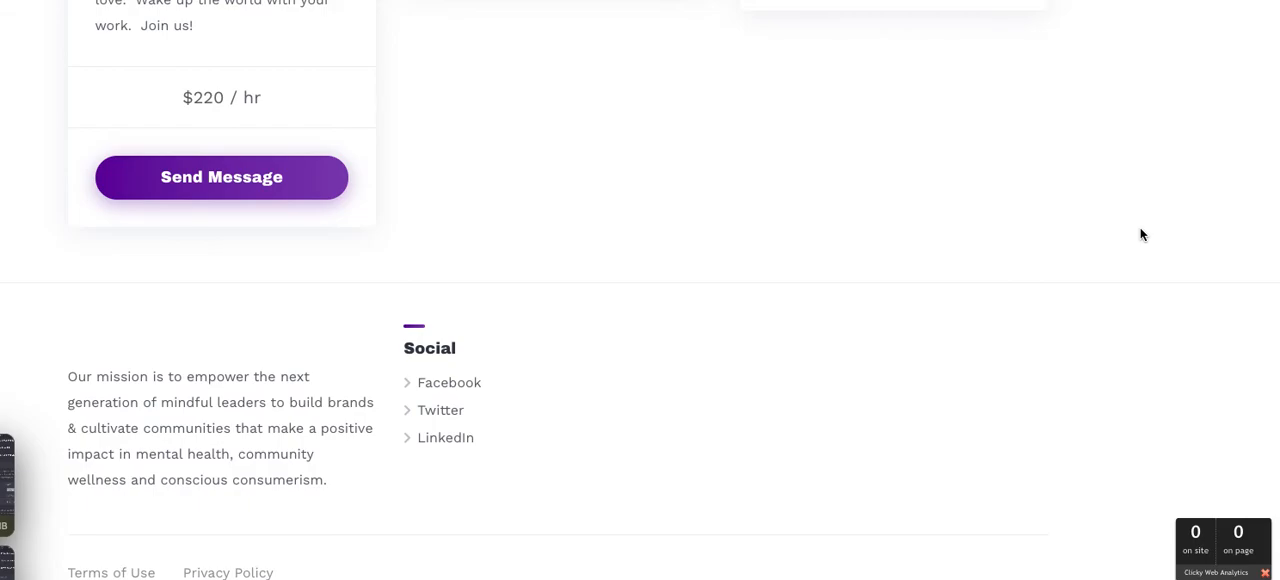
scroll(1141, 234, "up", 3)
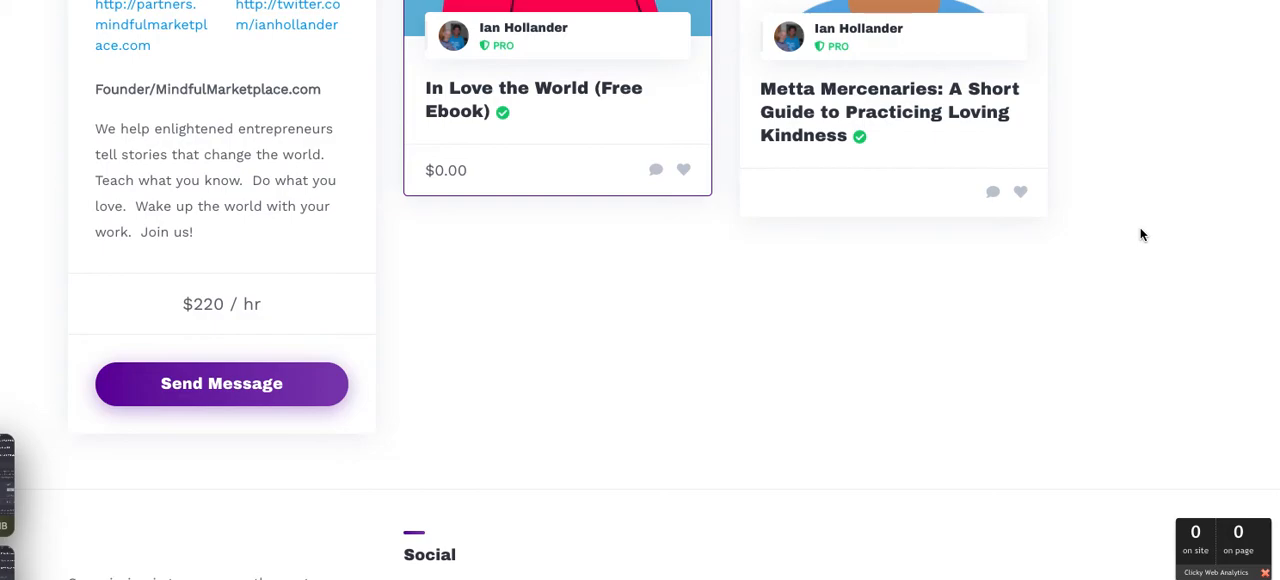
Review the vendor's public profile, including the website and Twitter links, description, hourly rate and listings
scroll(1141, 234, "up", 2)
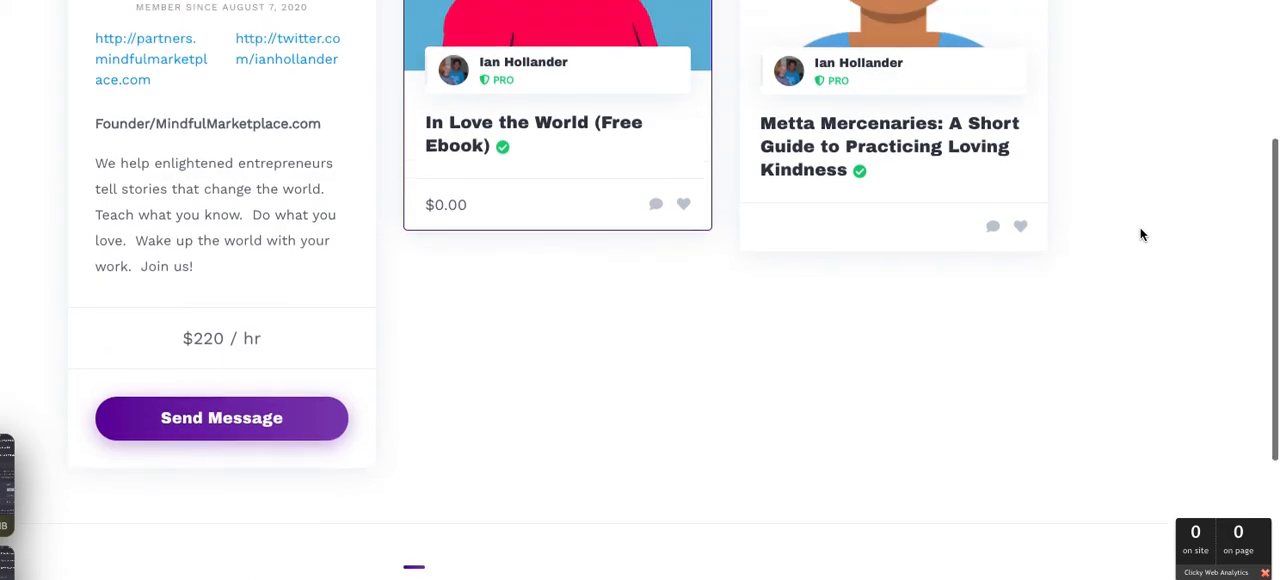
scroll(1141, 234, "up", 4)
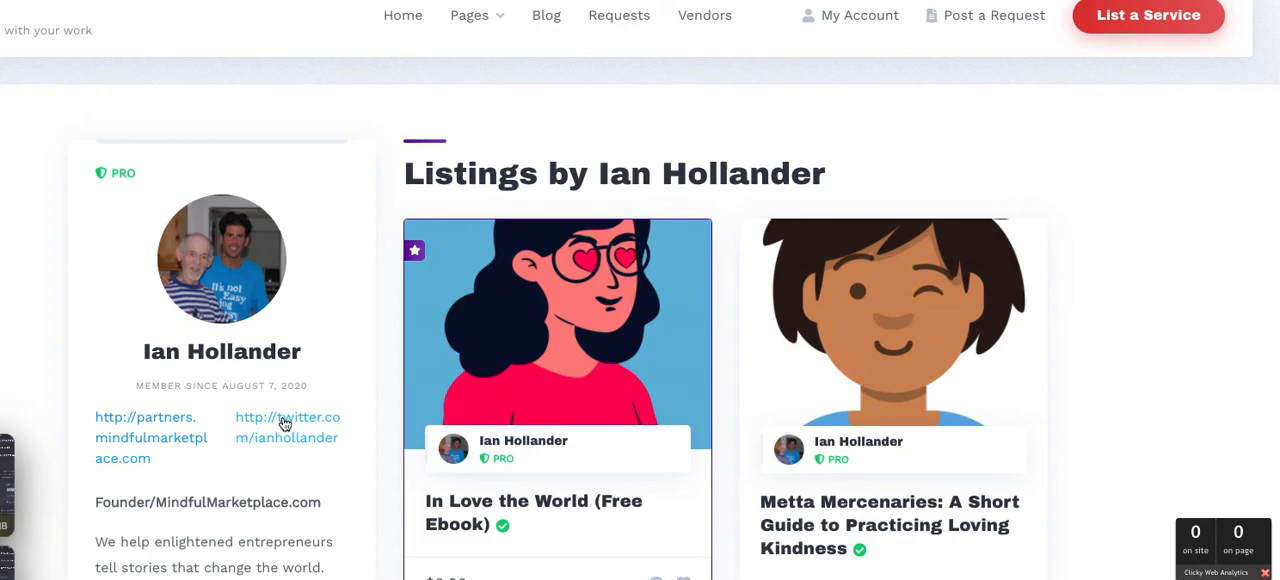
scroll(285, 424, "down", 2)
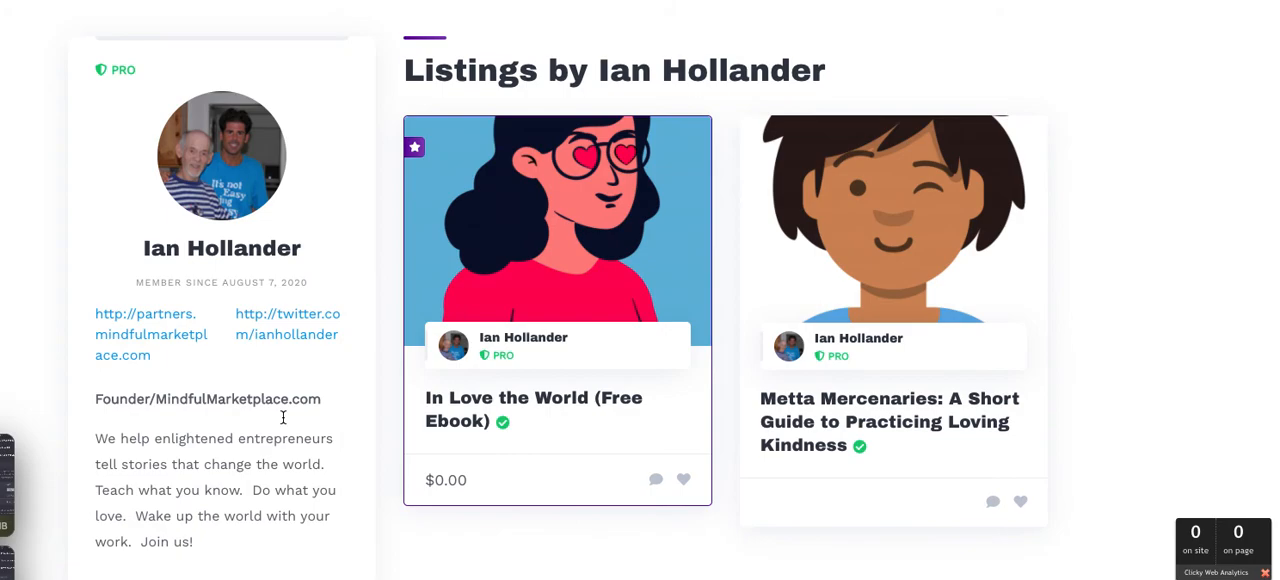
scroll(282, 417, "up", 2)
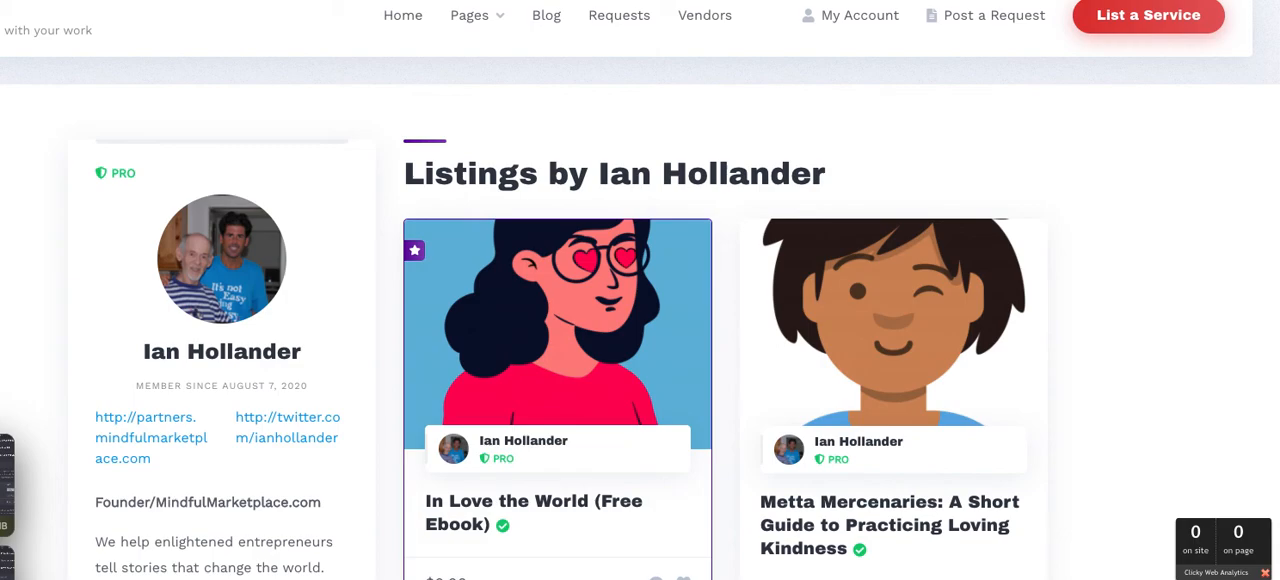
Return to the all-categories listings page and examine its search filters, listing cards and footer
key("super+Left")
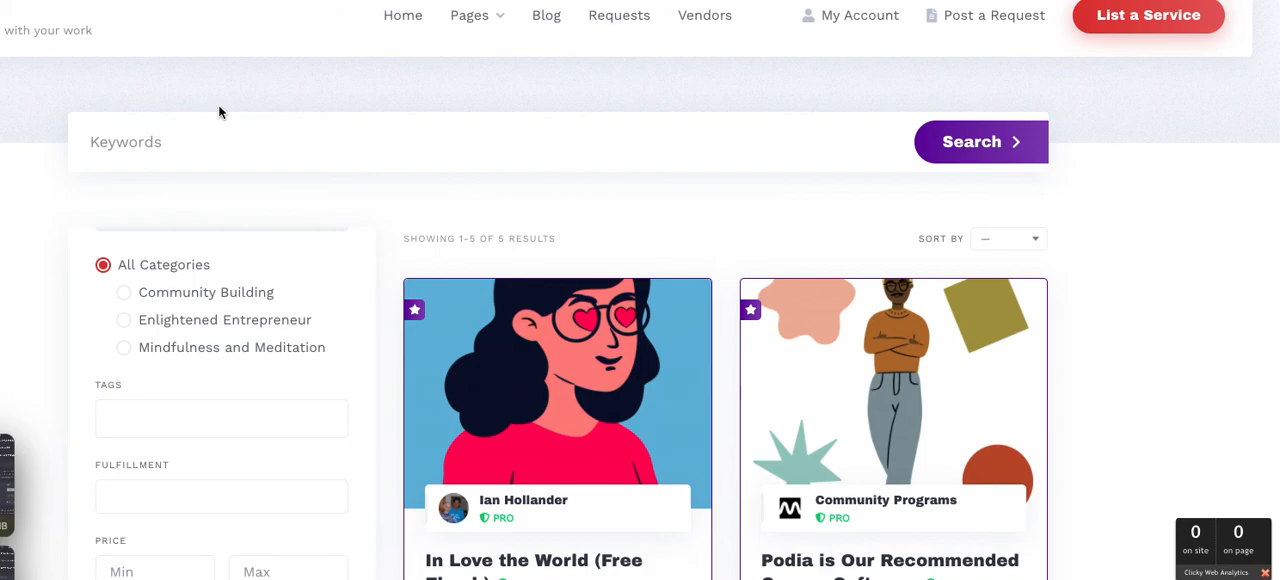
scroll(220, 112, "down", 1)
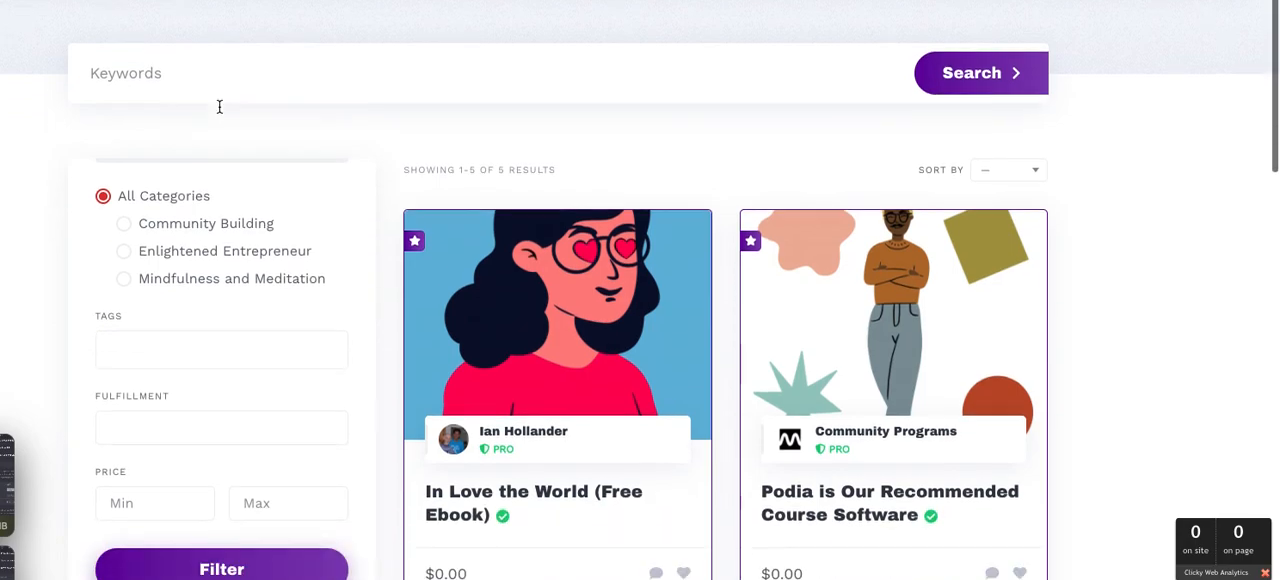
scroll(220, 110, "down", 1)
scroll(220, 111, "down", 1)
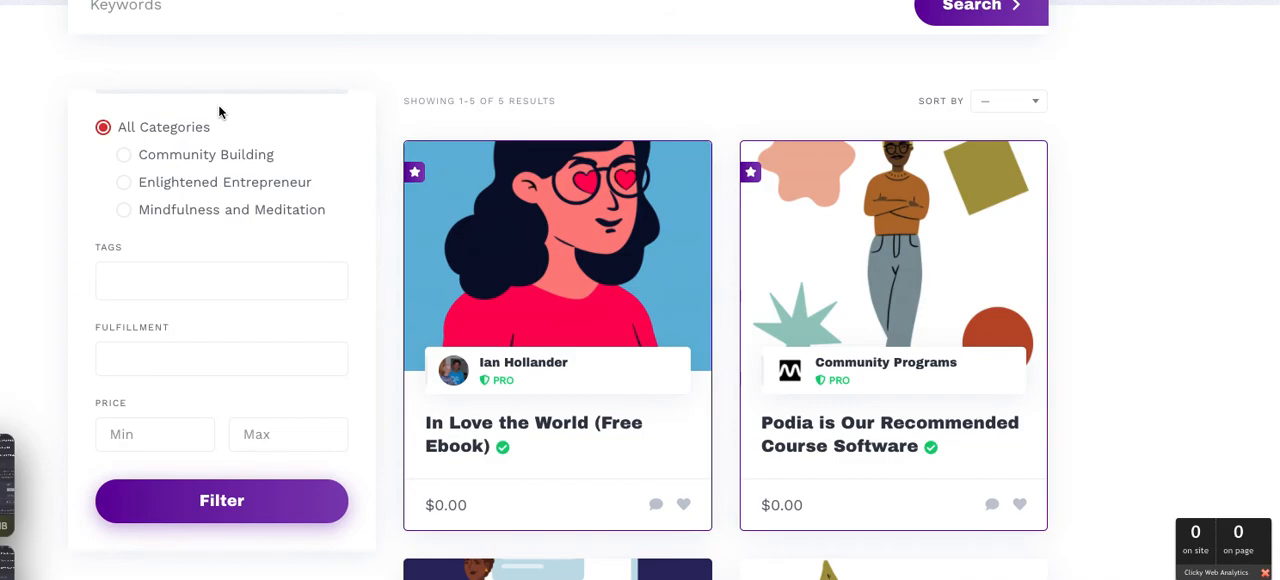
scroll(218, 104, "down", 2)
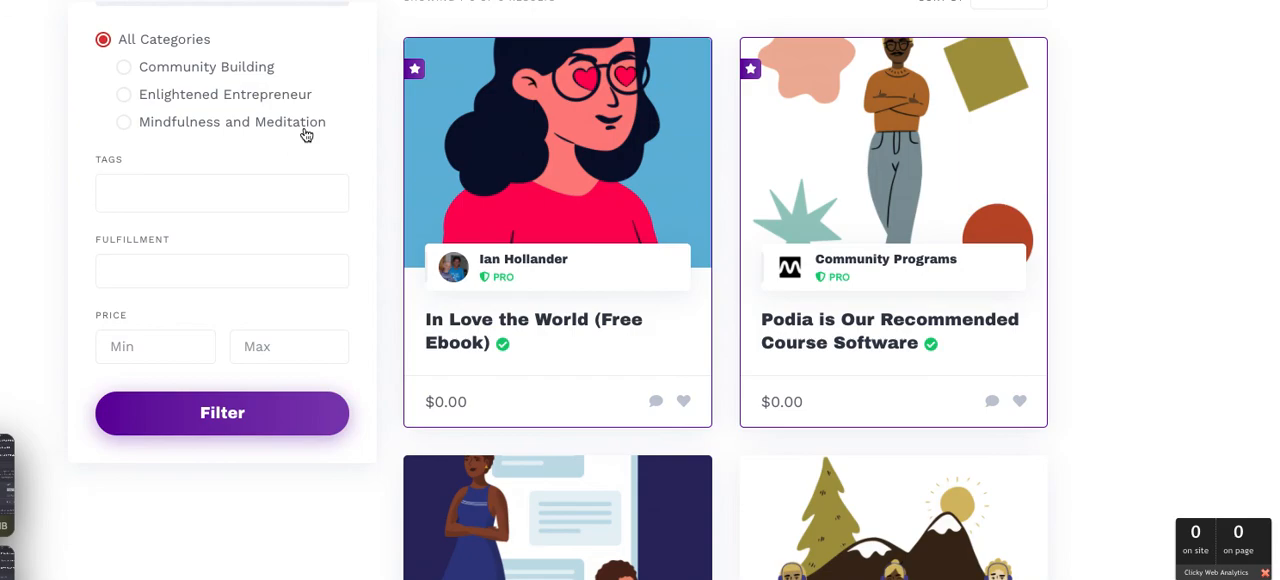
scroll(306, 135, "up", 3)
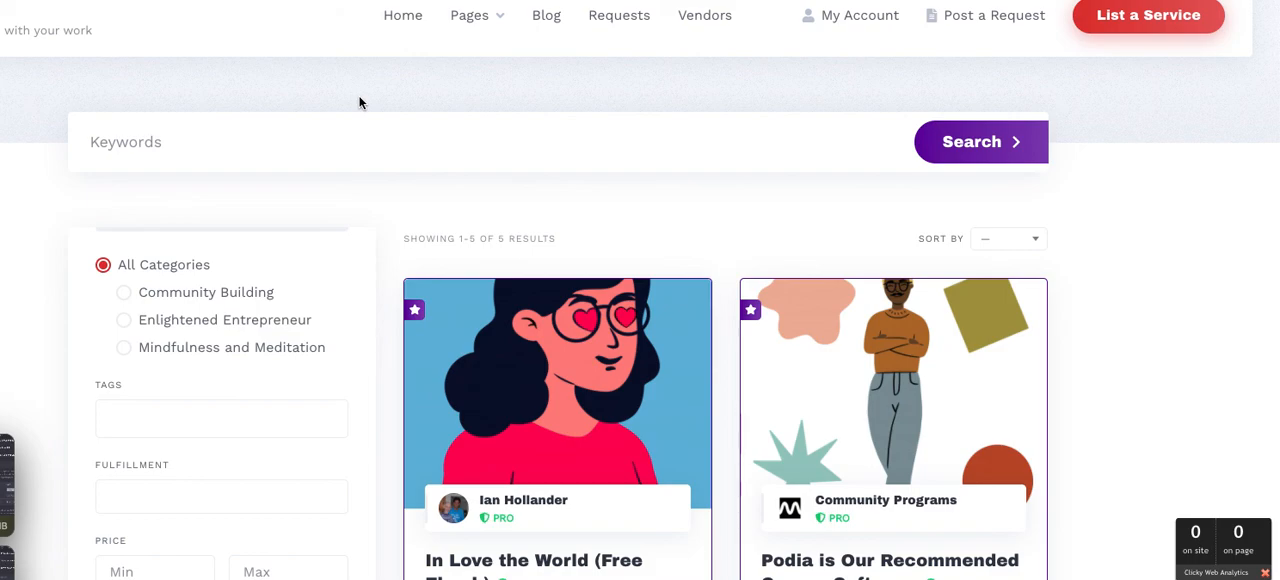
scroll(360, 103, "down", 3)
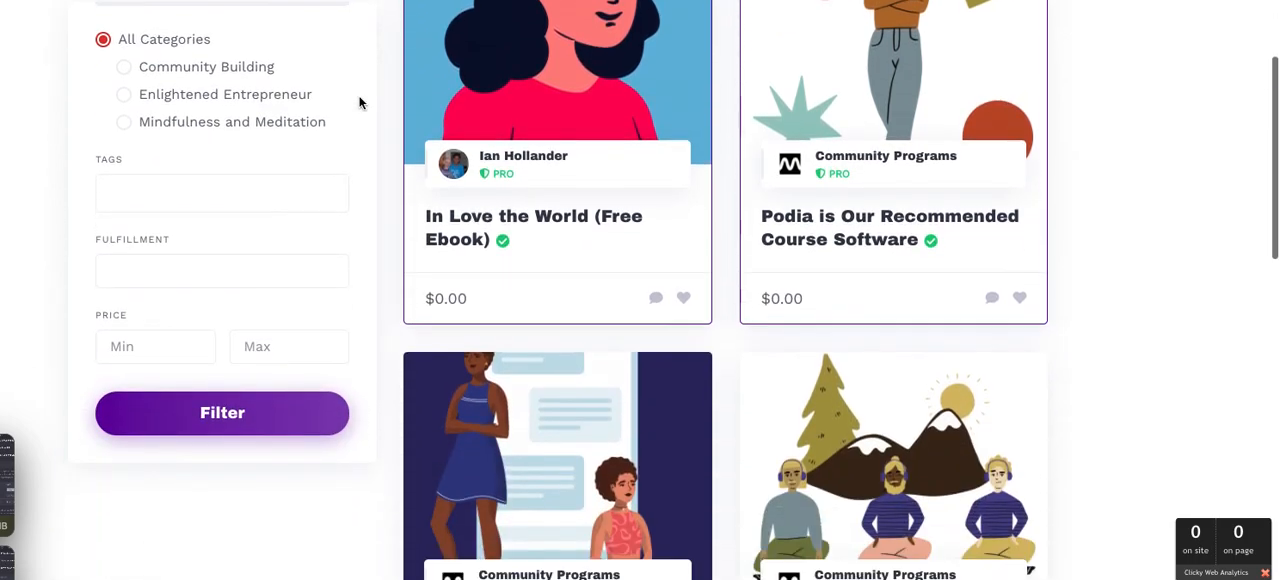
scroll(360, 103, "down", 10)
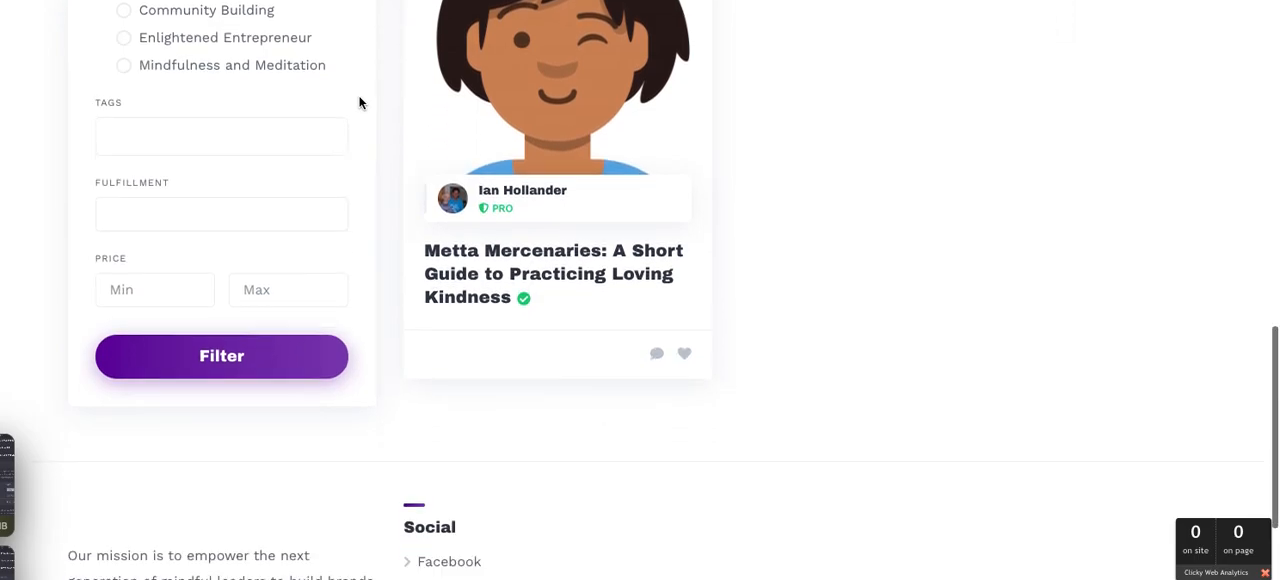
scroll(360, 103, "down", 2)
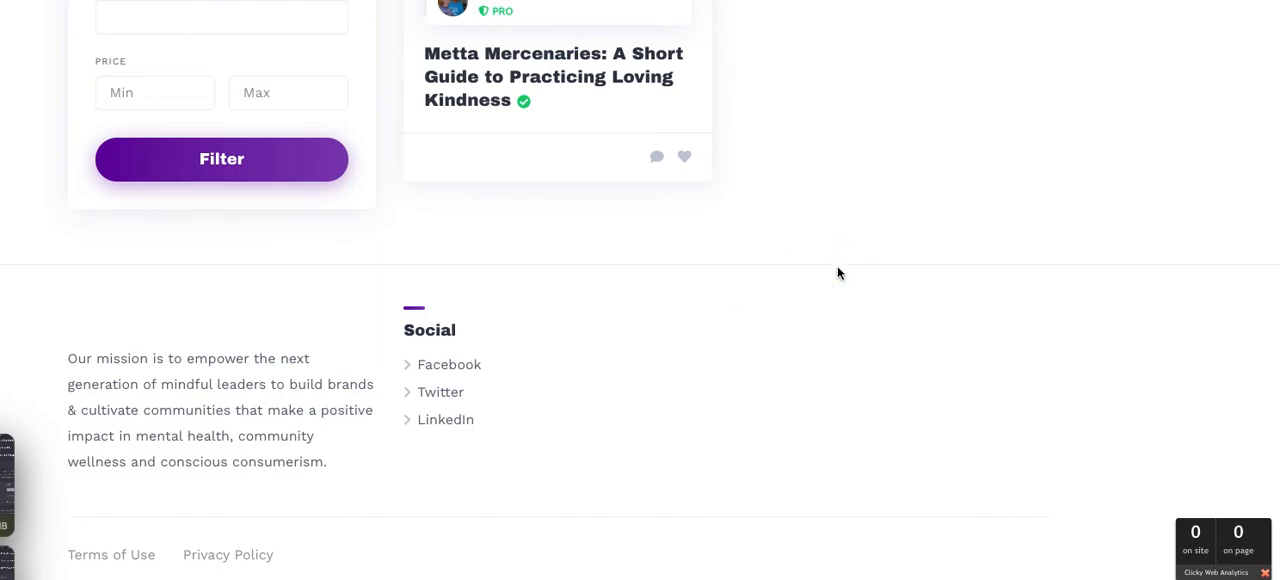
scroll(838, 273, "up", 2)
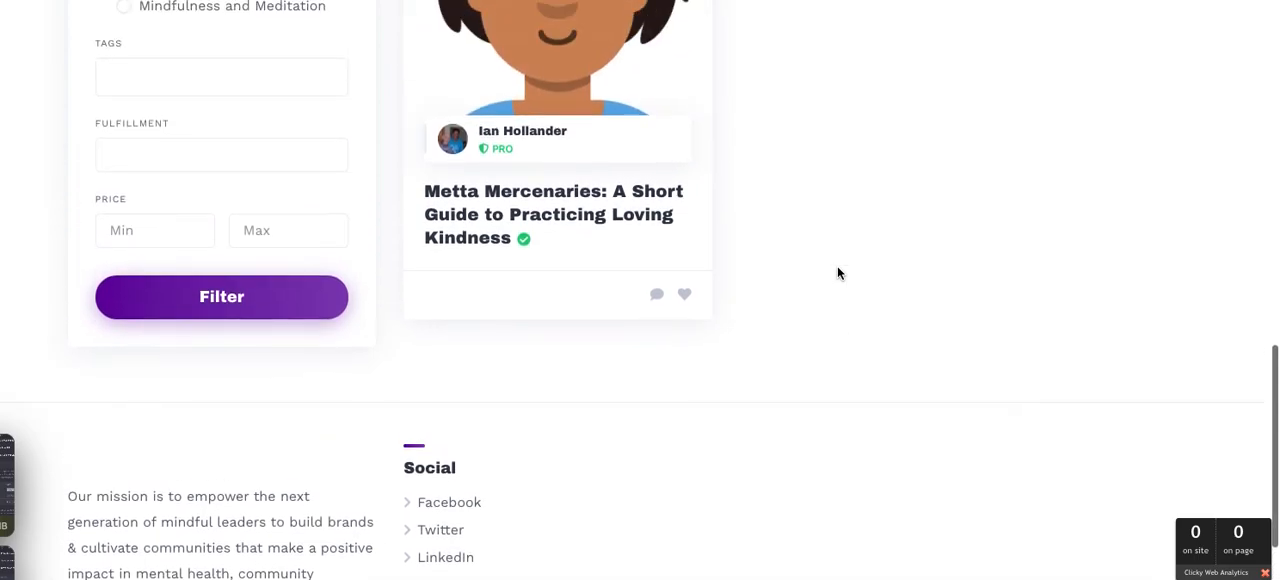
scroll(838, 273, "up", 5)
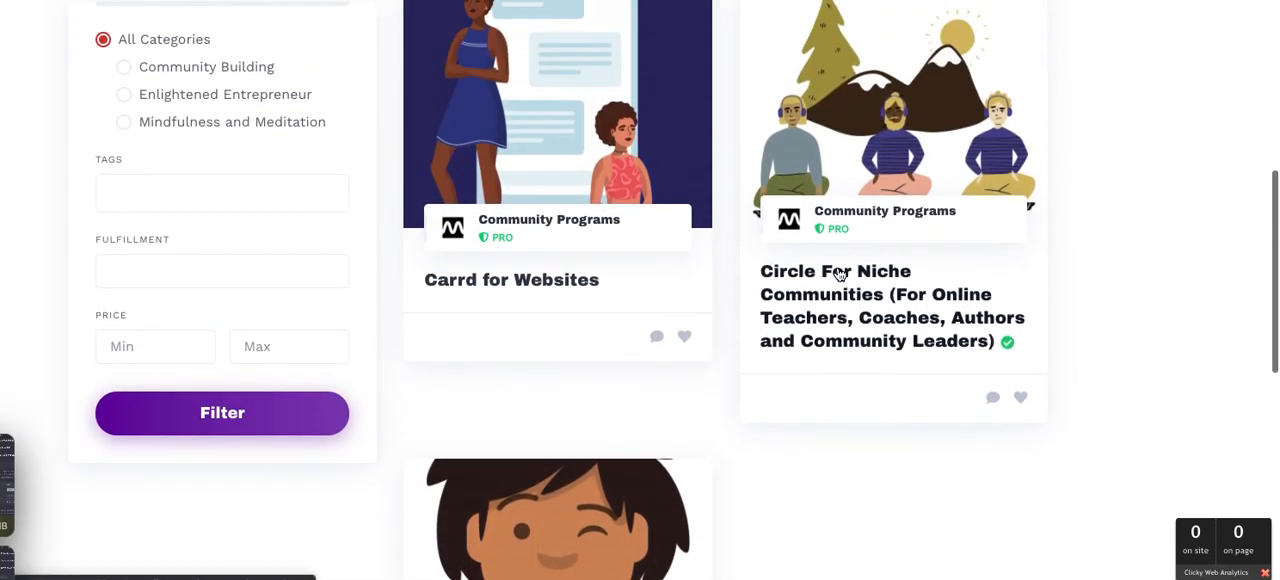